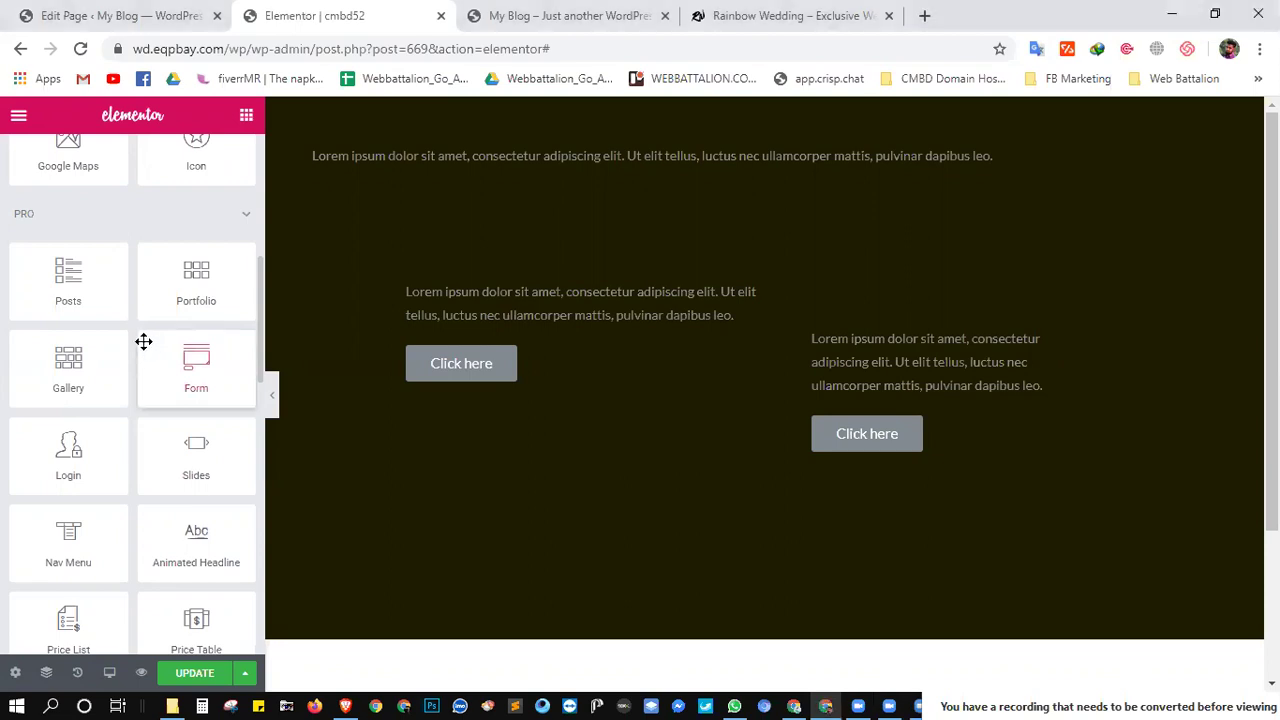
- Add a single-column section below the dark section and delete it again
{"action": "scroll", "coordinate": [144, 342], "scroll_direction": "up", "scroll_amount": 5}
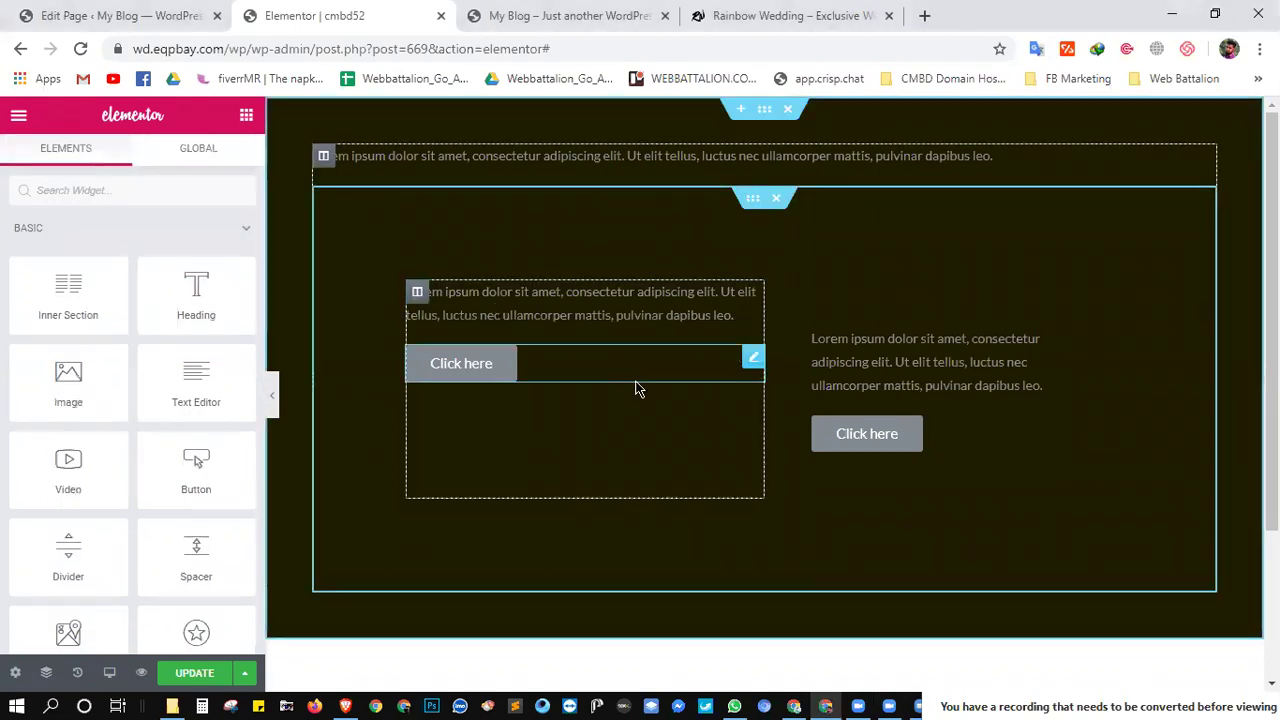
{"action": "scroll", "coordinate": [638, 388], "scroll_direction": "down", "scroll_amount": 3}
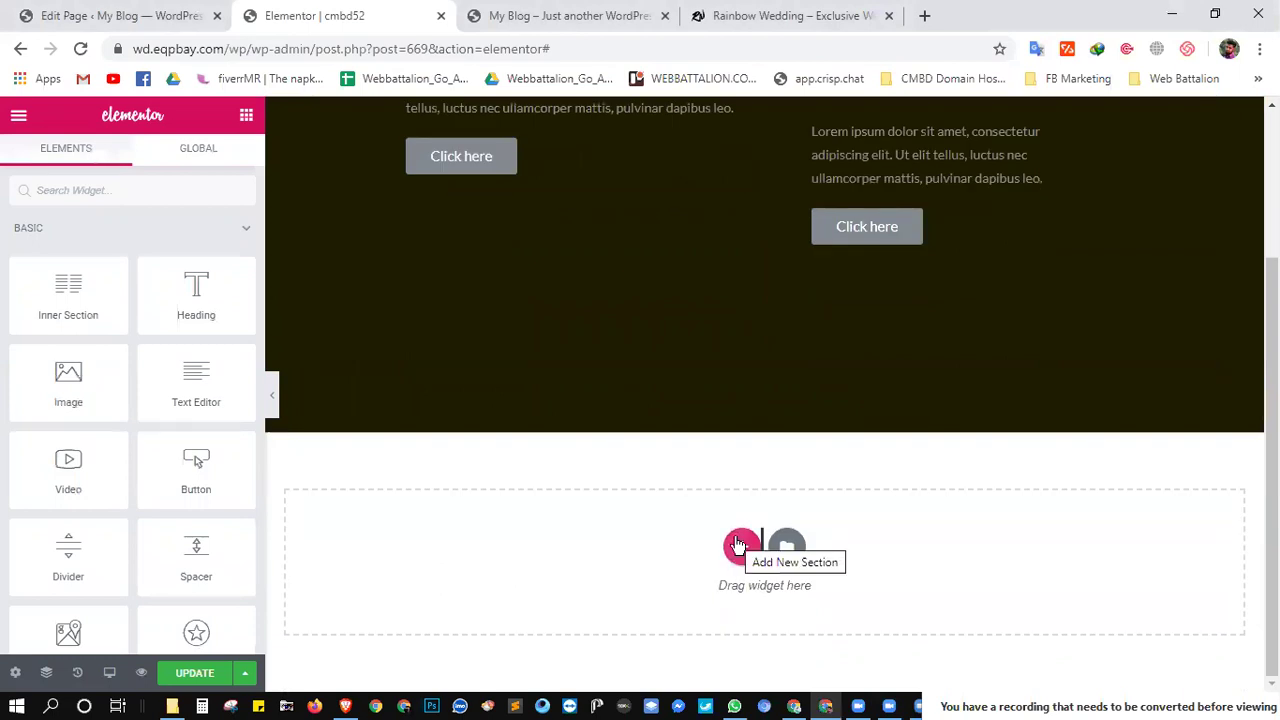
{"action": "left_click", "coordinate": [737, 545]}
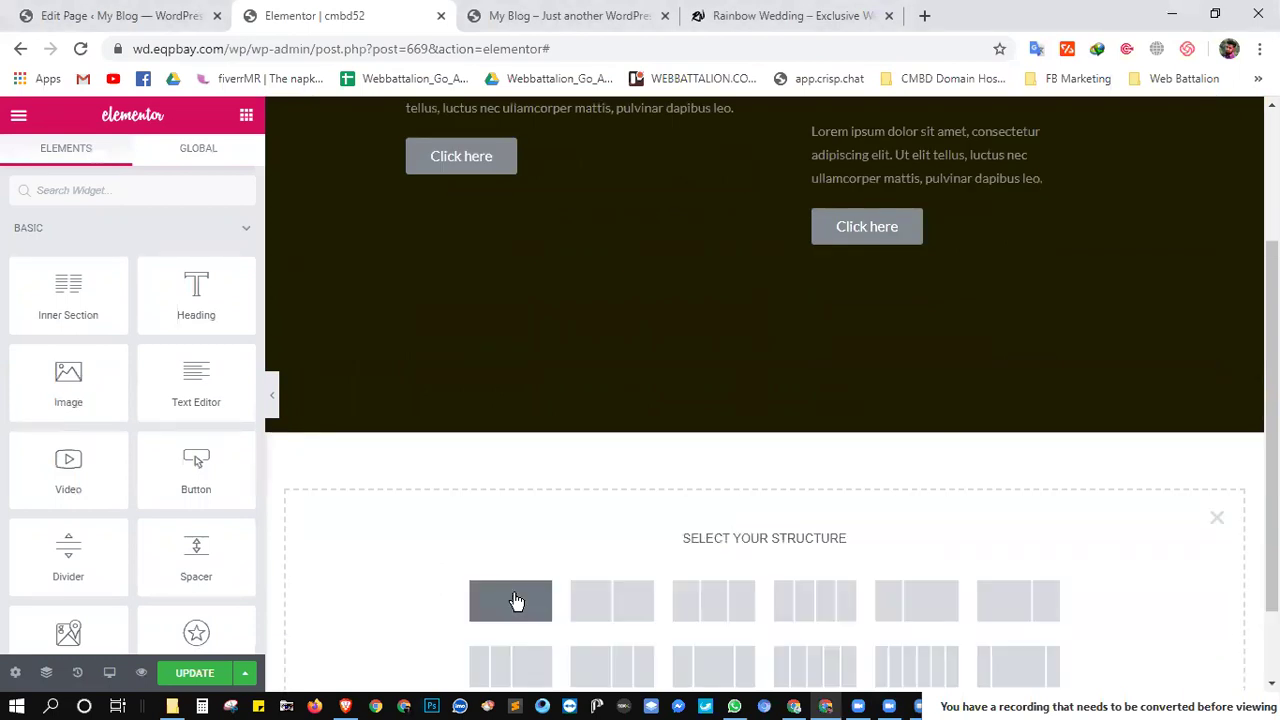
{"action": "left_click", "coordinate": [512, 600]}
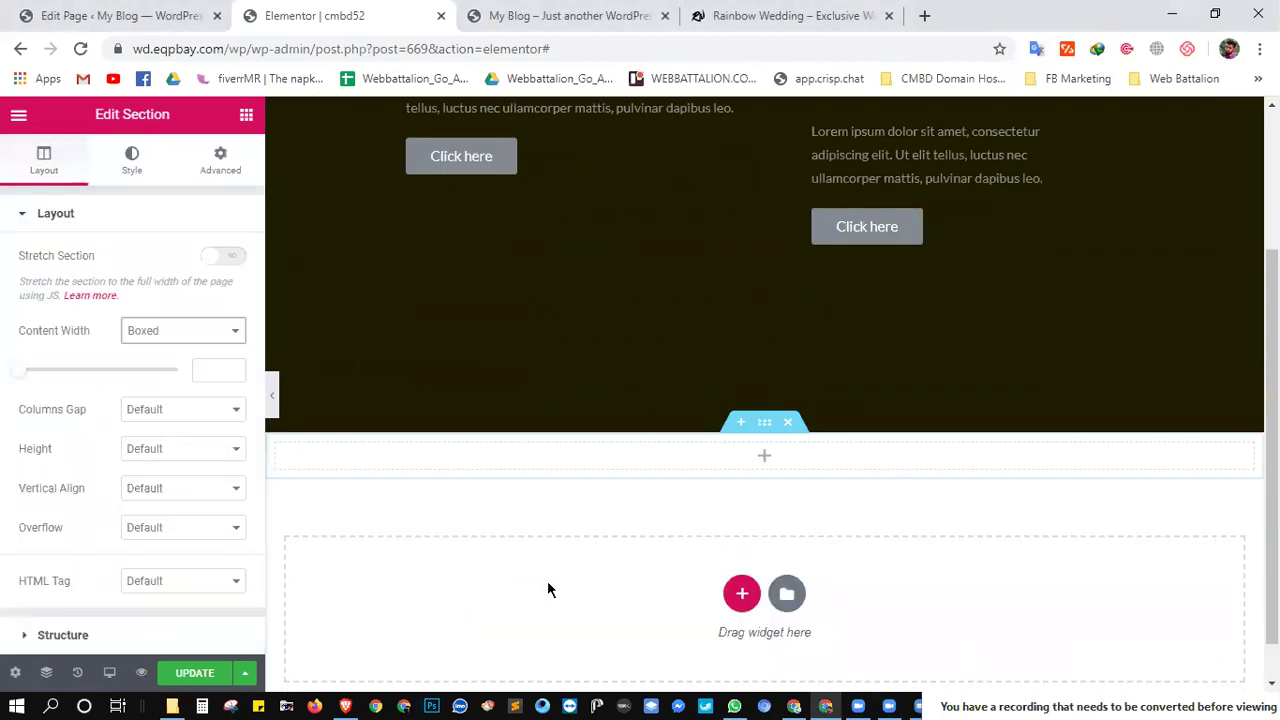
{"action": "left_click", "coordinate": [790, 424]}
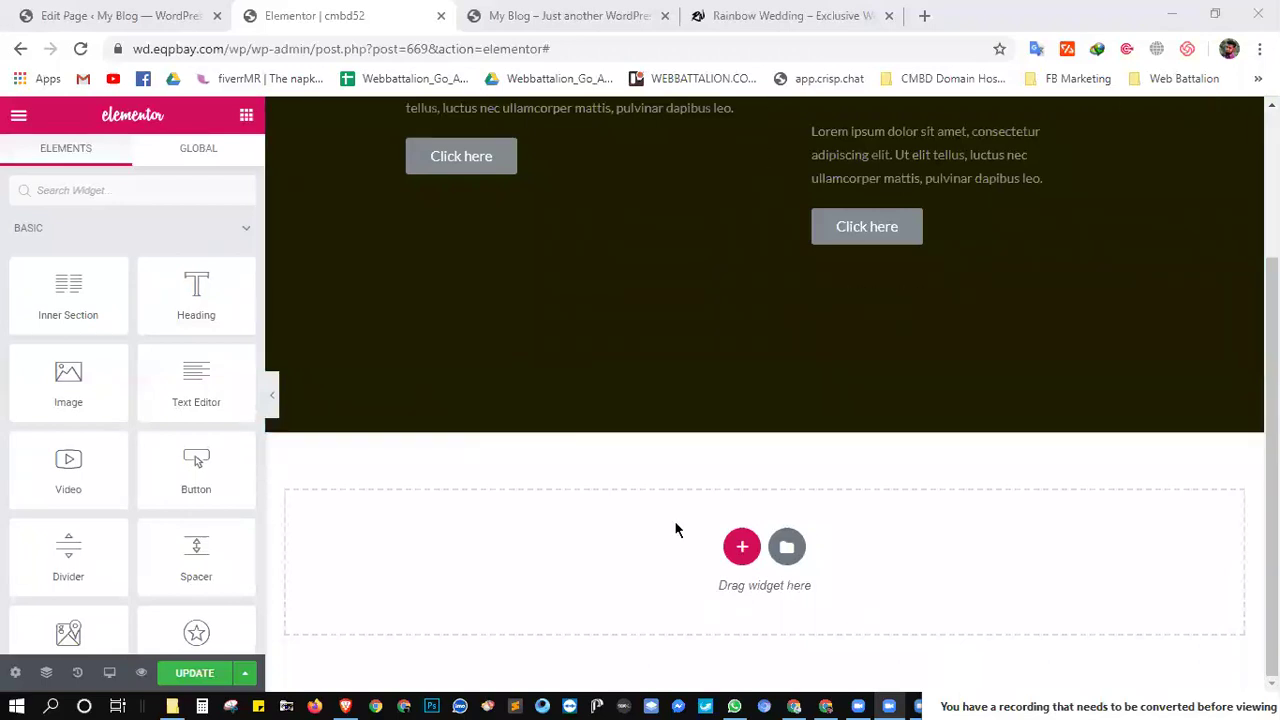
- Examine the column structures offered for a new section and compare them with the existing dark section's layout
{"action": "left_click", "coordinate": [739, 548]}
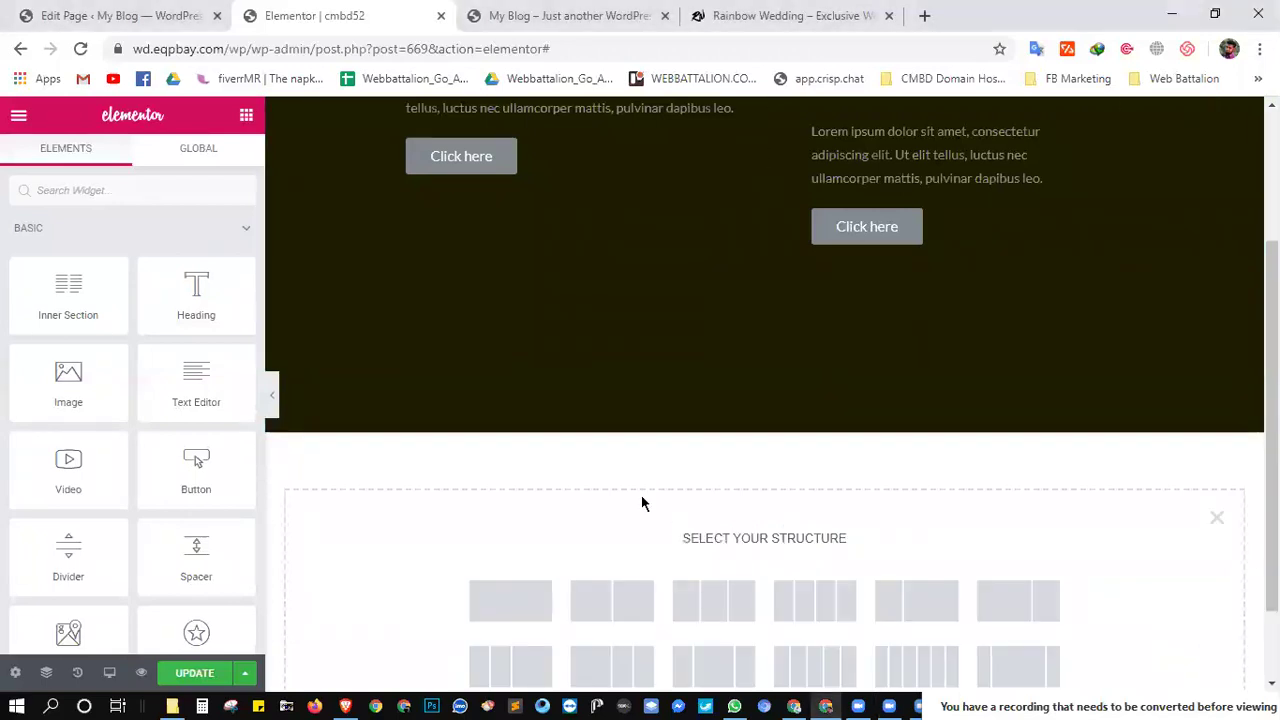
{"action": "scroll", "coordinate": [643, 480], "scroll_direction": "down", "scroll_amount": 1}
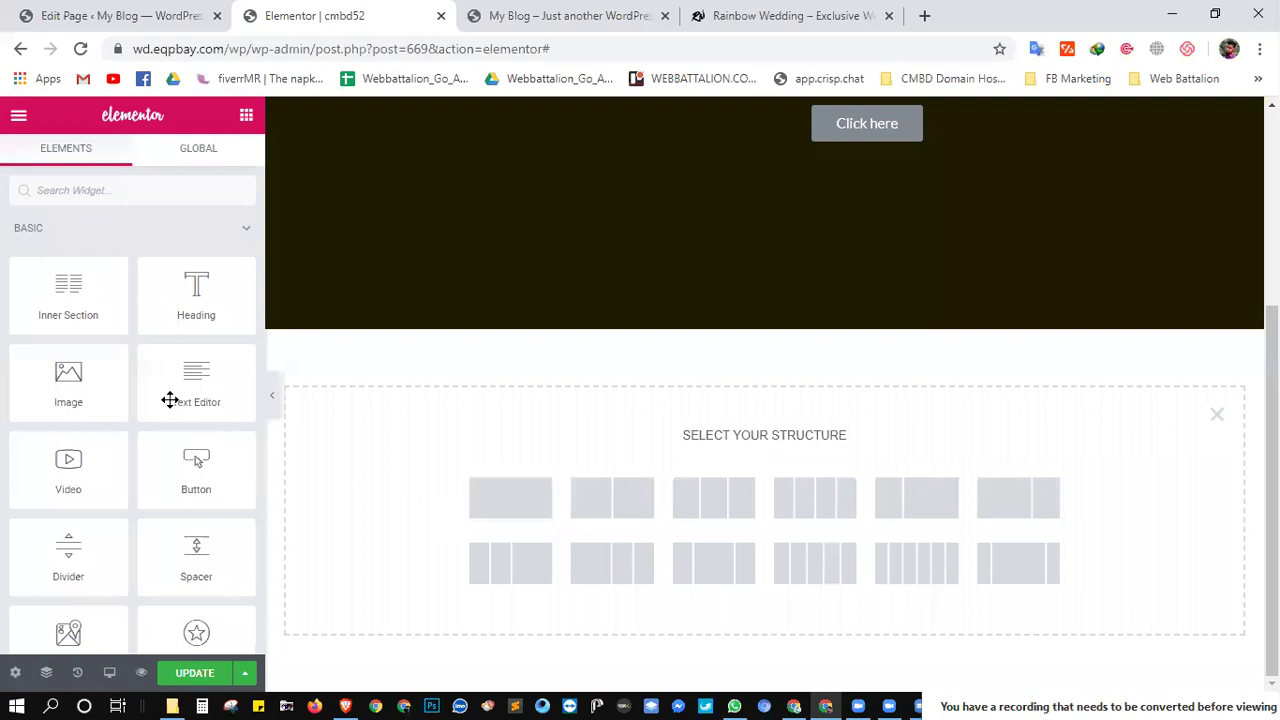
{"action": "left_click_drag", "start_coordinate": [680, 434], "coordinate": [856, 439]}
{"action": "left_click", "coordinate": [818, 437]}
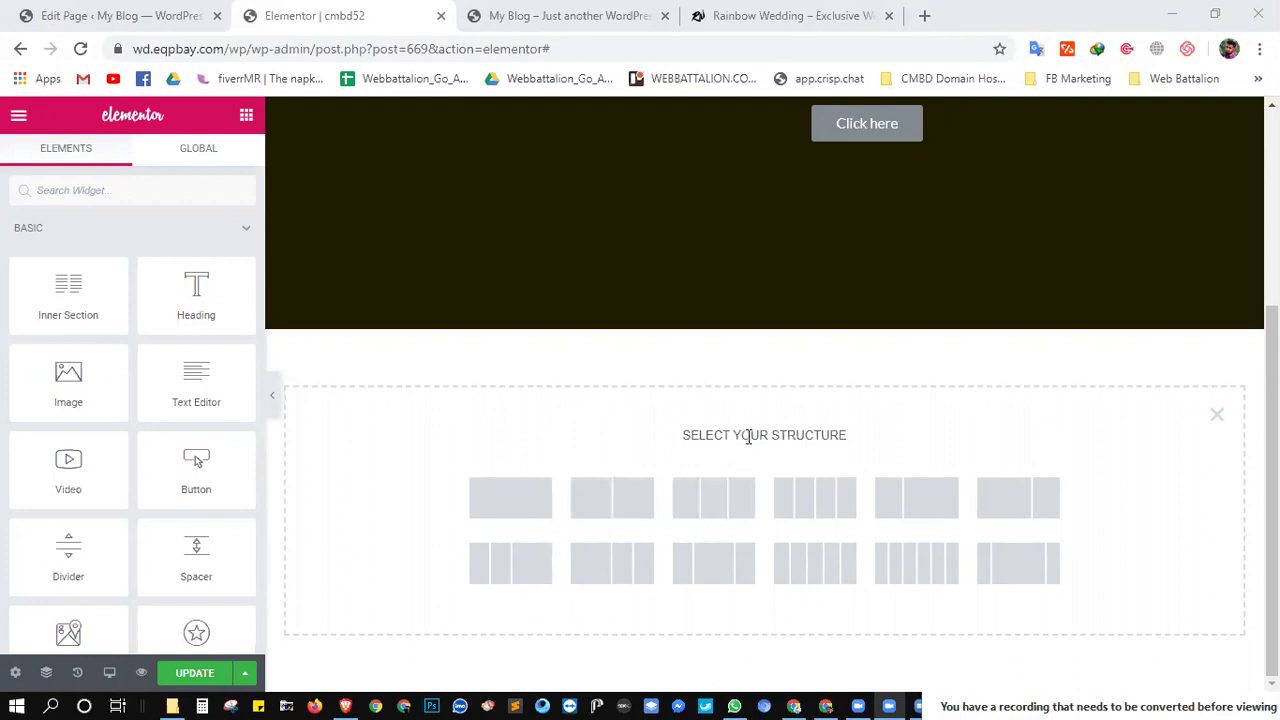
{"action": "left_click_drag", "start_coordinate": [847, 432], "coordinate": [676, 432]}
{"action": "left_click", "coordinate": [679, 417]}
{"action": "scroll", "coordinate": [707, 420], "scroll_direction": "up", "scroll_amount": 2}
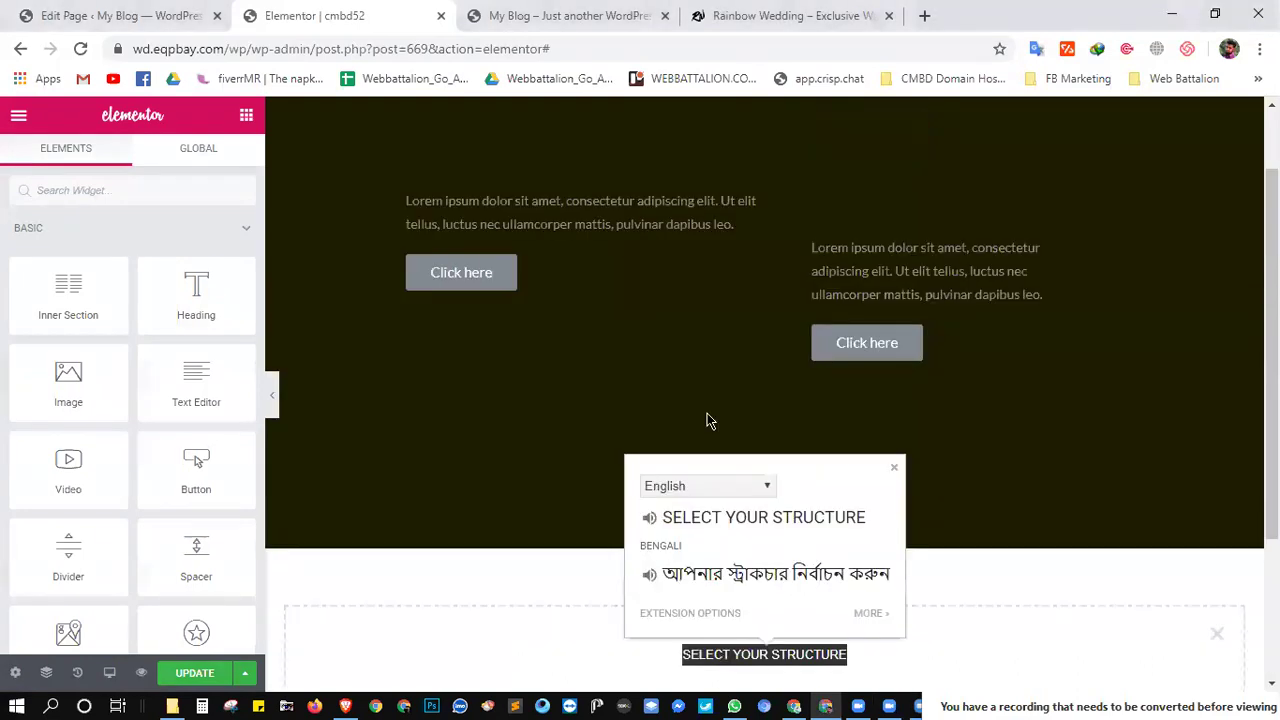
{"action": "scroll", "coordinate": [707, 420], "scroll_direction": "up", "scroll_amount": 1}
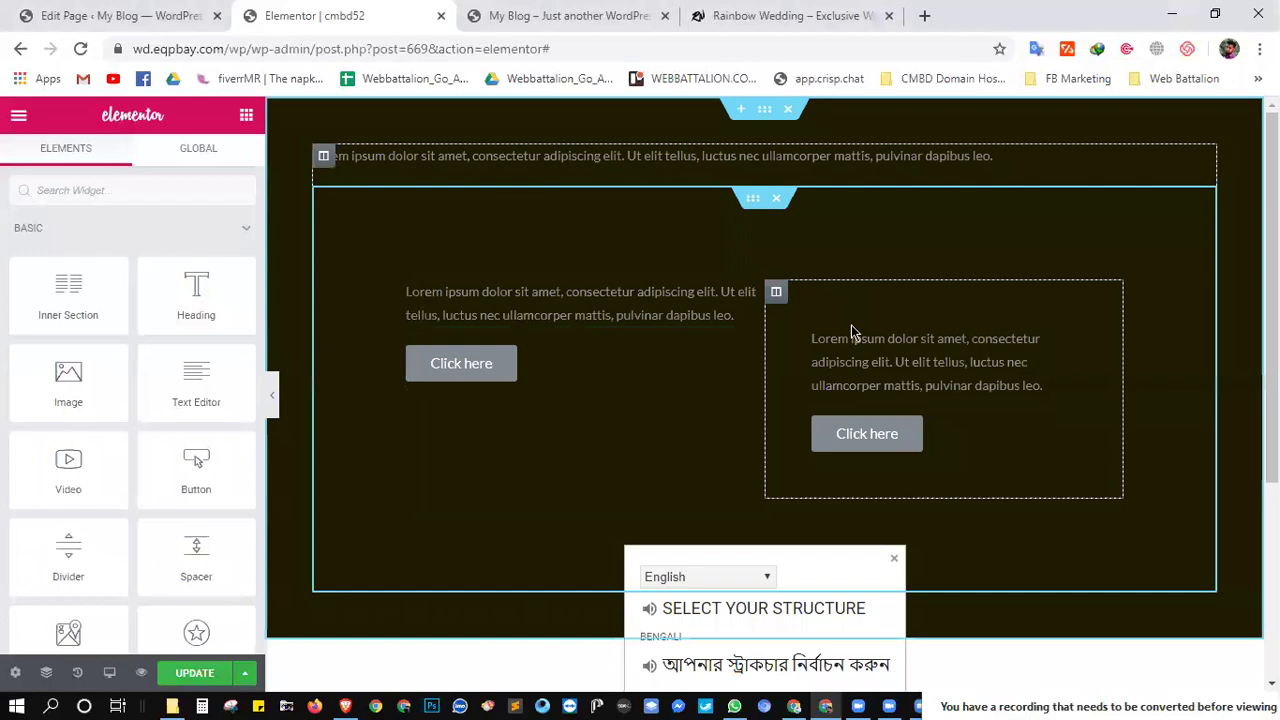
{"action": "scroll", "coordinate": [837, 343], "scroll_direction": "down", "scroll_amount": 1}
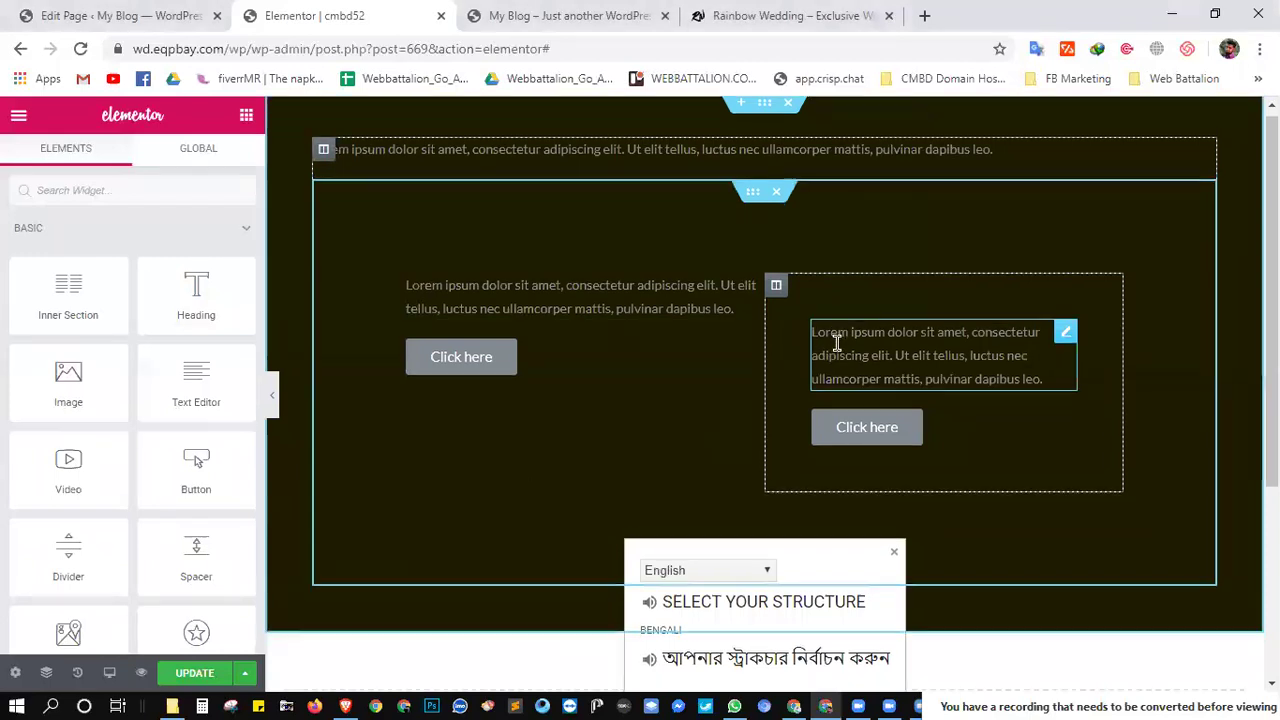
{"action": "scroll", "coordinate": [837, 343], "scroll_direction": "down", "scroll_amount": 1}
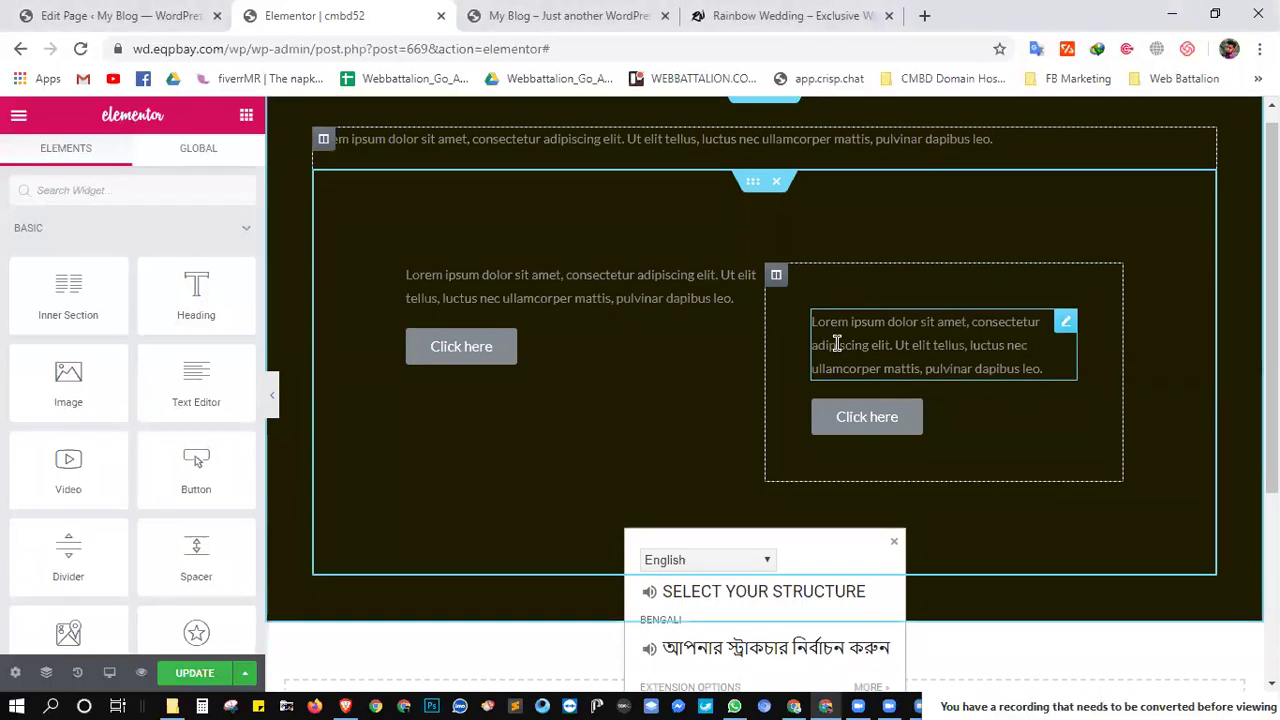
{"action": "scroll", "coordinate": [837, 343], "scroll_direction": "up", "scroll_amount": 1}
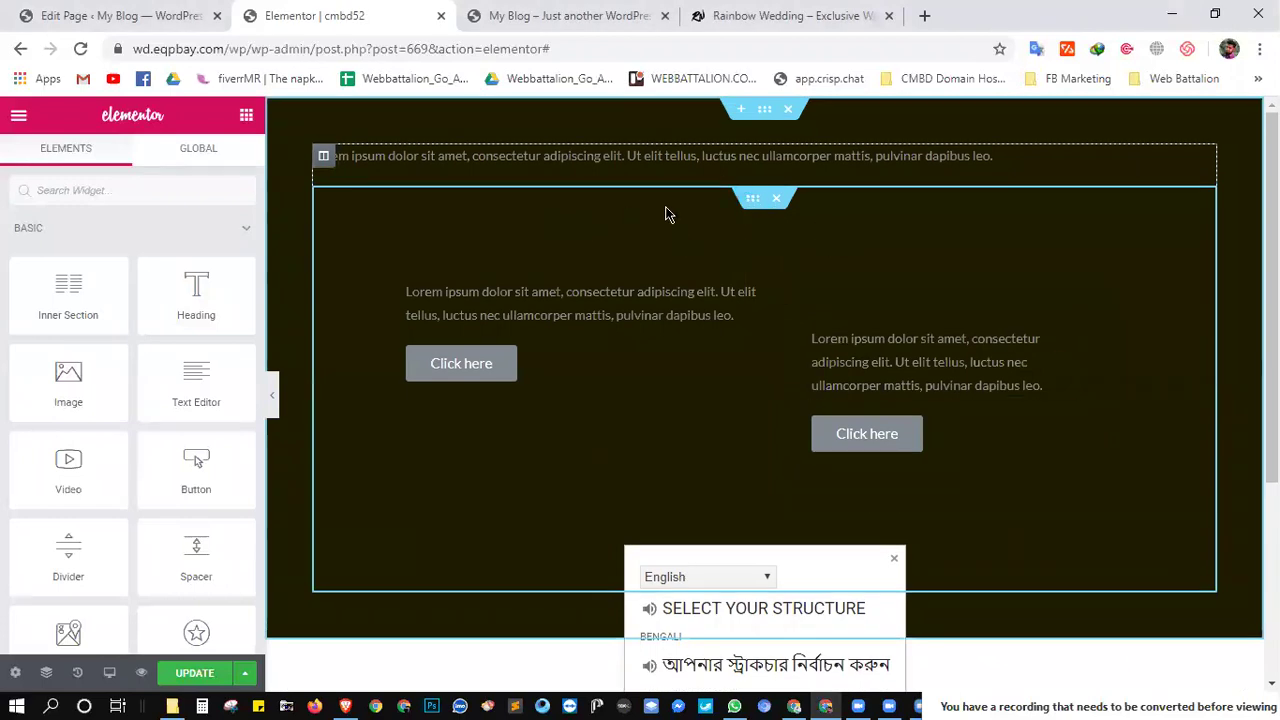
{"action": "scroll", "coordinate": [632, 462], "scroll_direction": "down", "scroll_amount": 3}
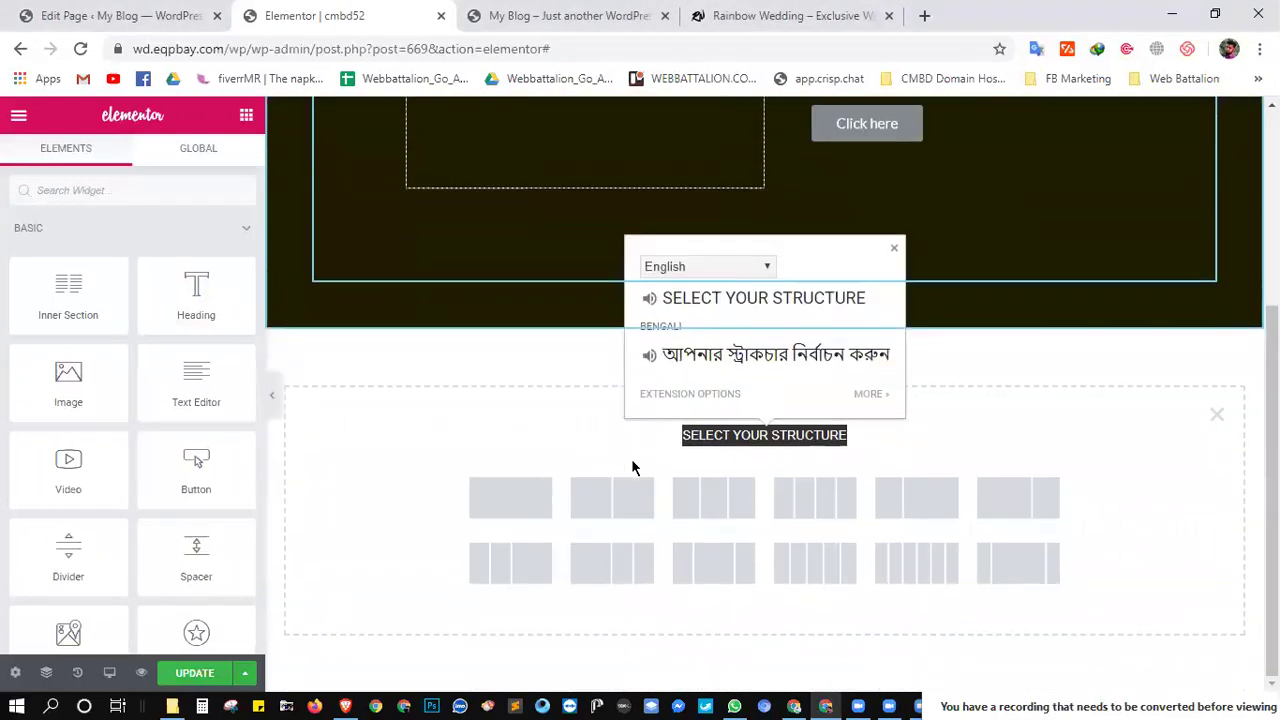
{"action": "scroll", "coordinate": [579, 404], "scroll_direction": "up", "scroll_amount": 3}
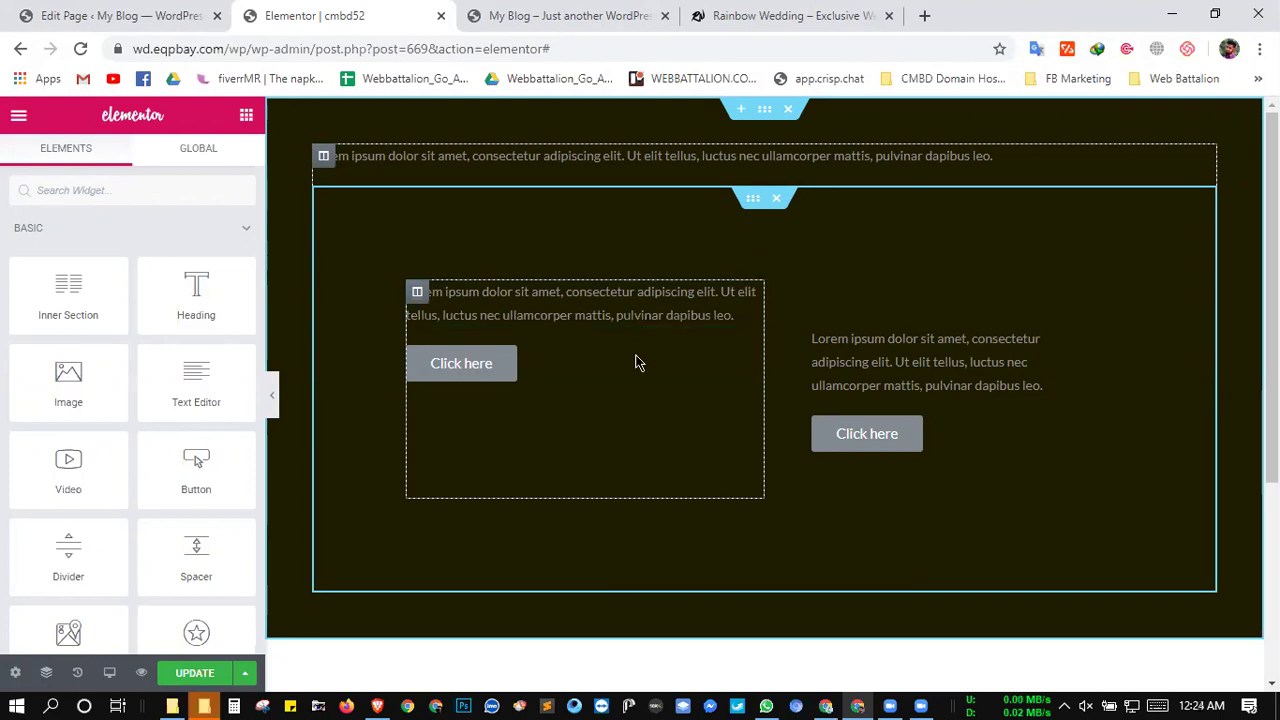
- Place a heading above the inner section of the dark section and delete it again
{"action": "left_click_drag", "start_coordinate": [182, 300], "coordinate": [691, 274]}
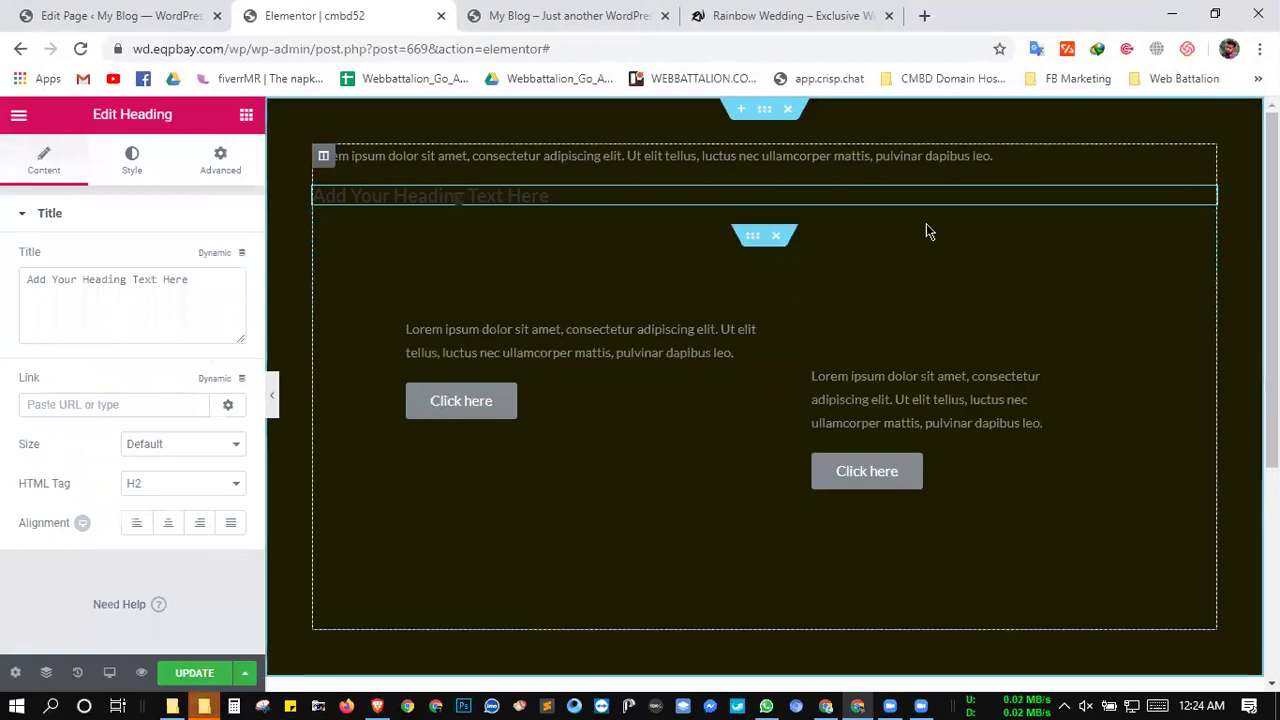
{"action": "left_click_drag", "start_coordinate": [1206, 194], "coordinate": [580, 192]}
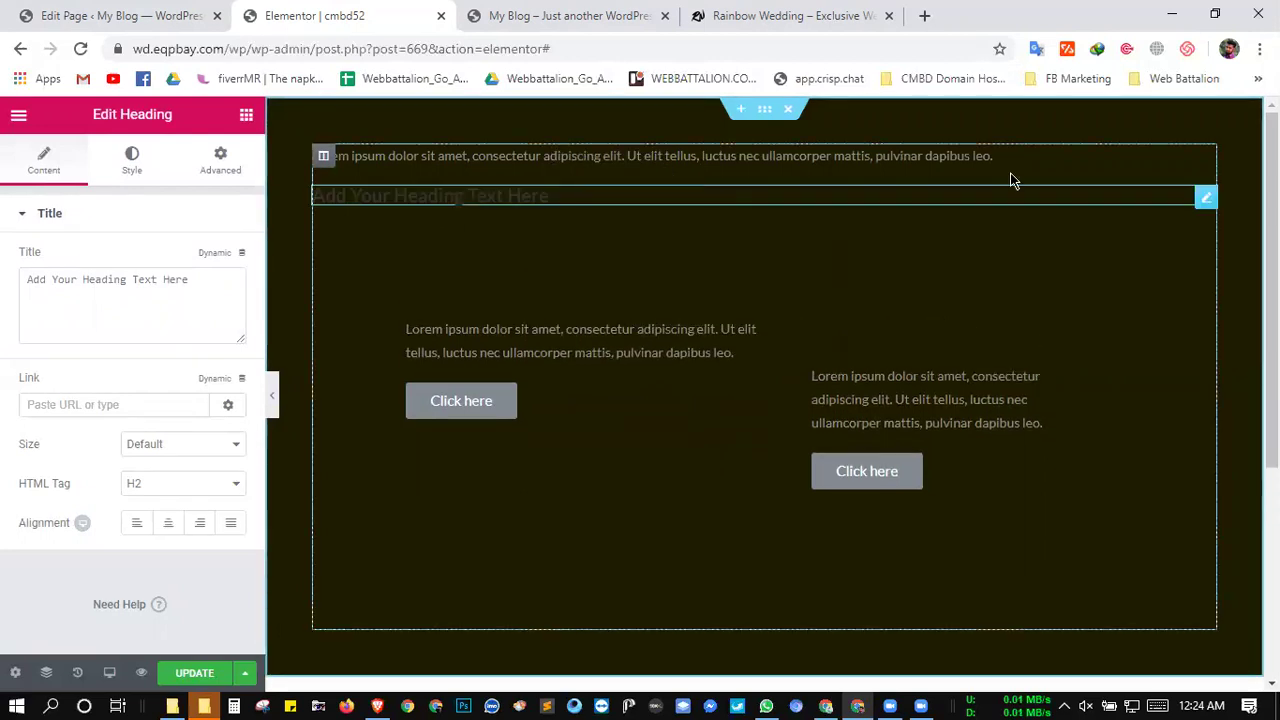
{"action": "right_click", "coordinate": [1206, 198]}
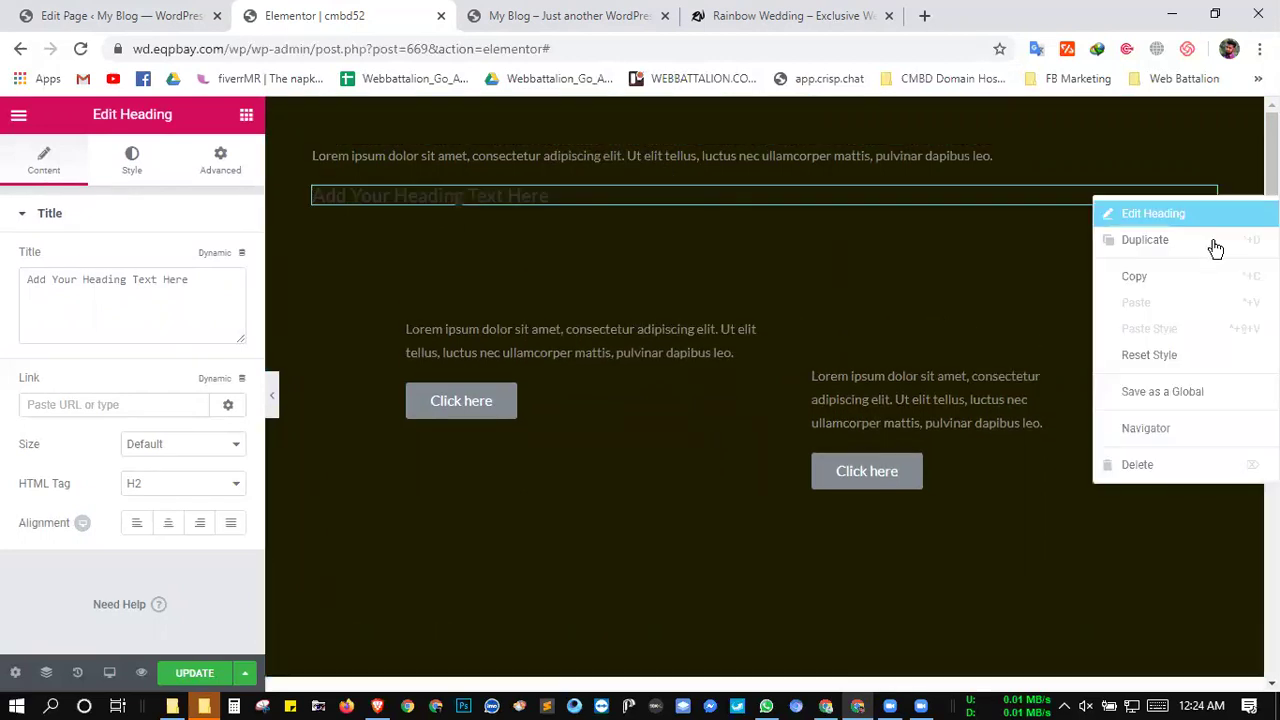
{"action": "left_click", "coordinate": [1143, 464]}
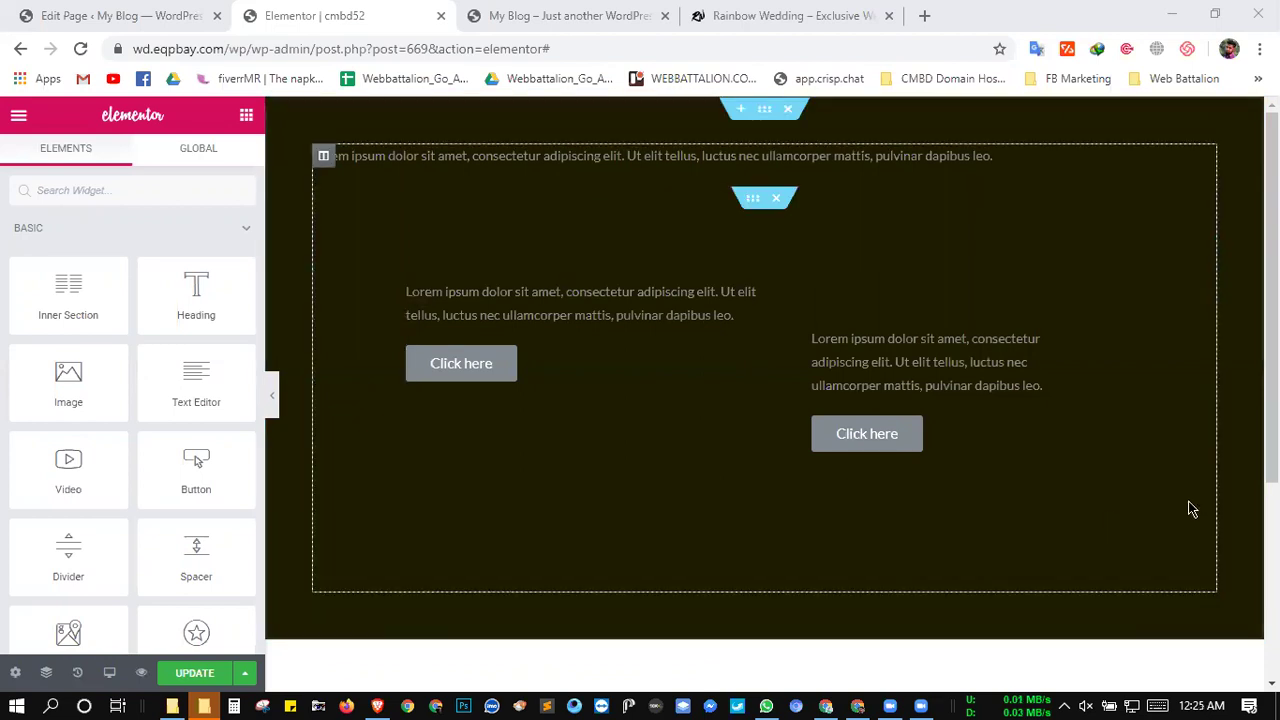
- Add a new section with a single-column structure below the dark section
{"action": "scroll", "coordinate": [708, 500], "scroll_direction": "down", "scroll_amount": 3}
{"action": "left_click", "coordinate": [735, 500]}
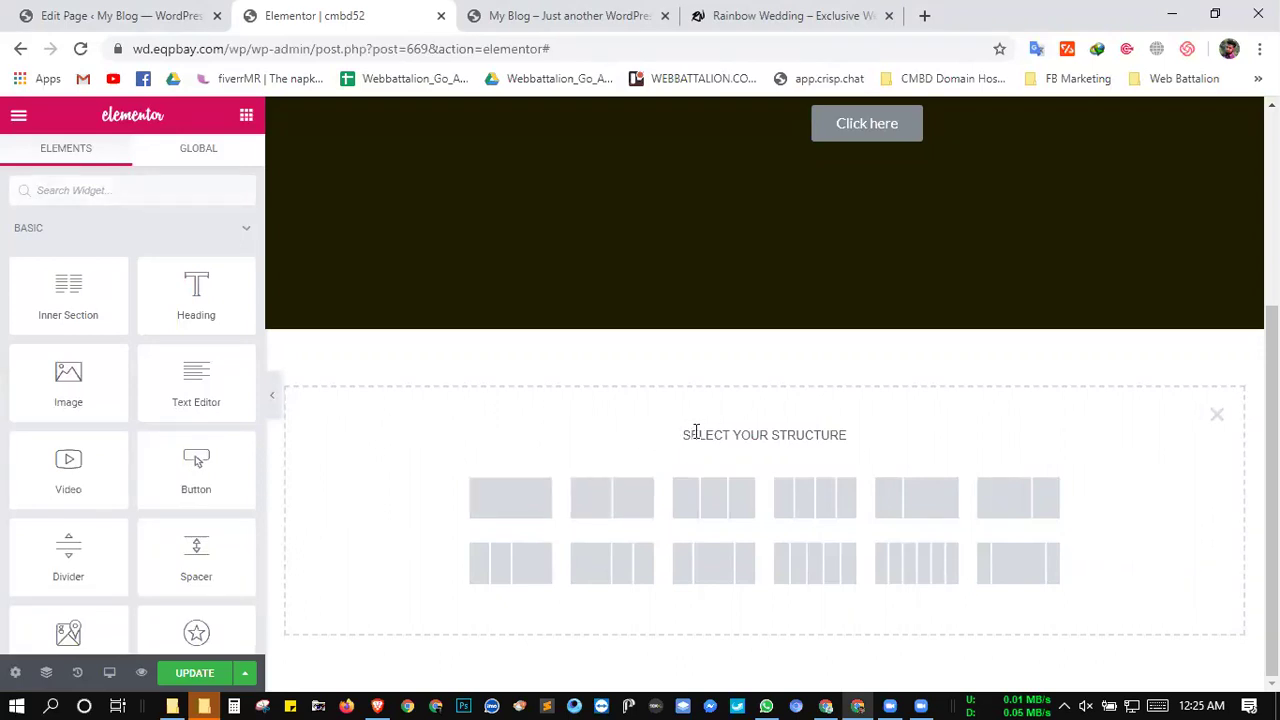
{"action": "left_click_drag", "start_coordinate": [680, 437], "coordinate": [856, 440]}
{"action": "left_click", "coordinate": [858, 444]}
{"action": "left_click", "coordinate": [506, 498]}
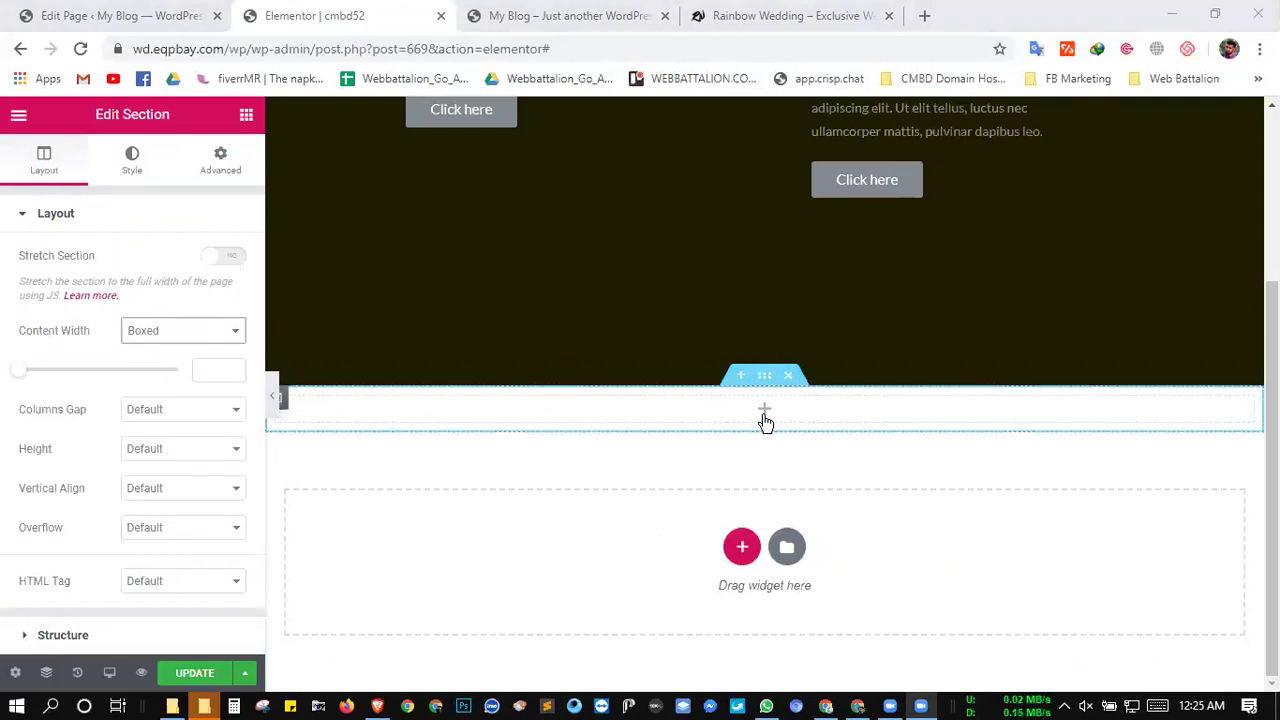
- Insert a two-column inner section into the new section and place a heading in its right column
{"action": "left_click", "coordinate": [247, 117]}
{"action": "left_click_drag", "start_coordinate": [69, 302], "coordinate": [724, 428]}
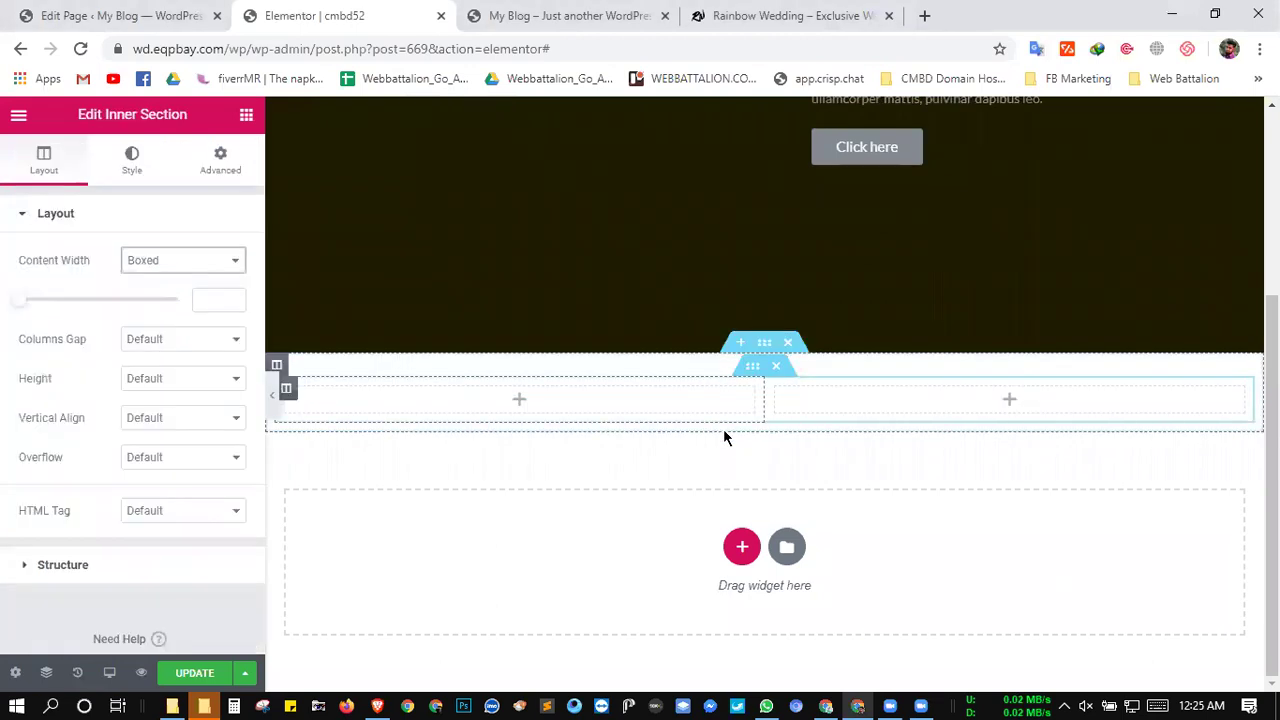
{"action": "left_click", "coordinate": [900, 400]}
{"action": "left_click_drag", "start_coordinate": [194, 308], "coordinate": [849, 397]}
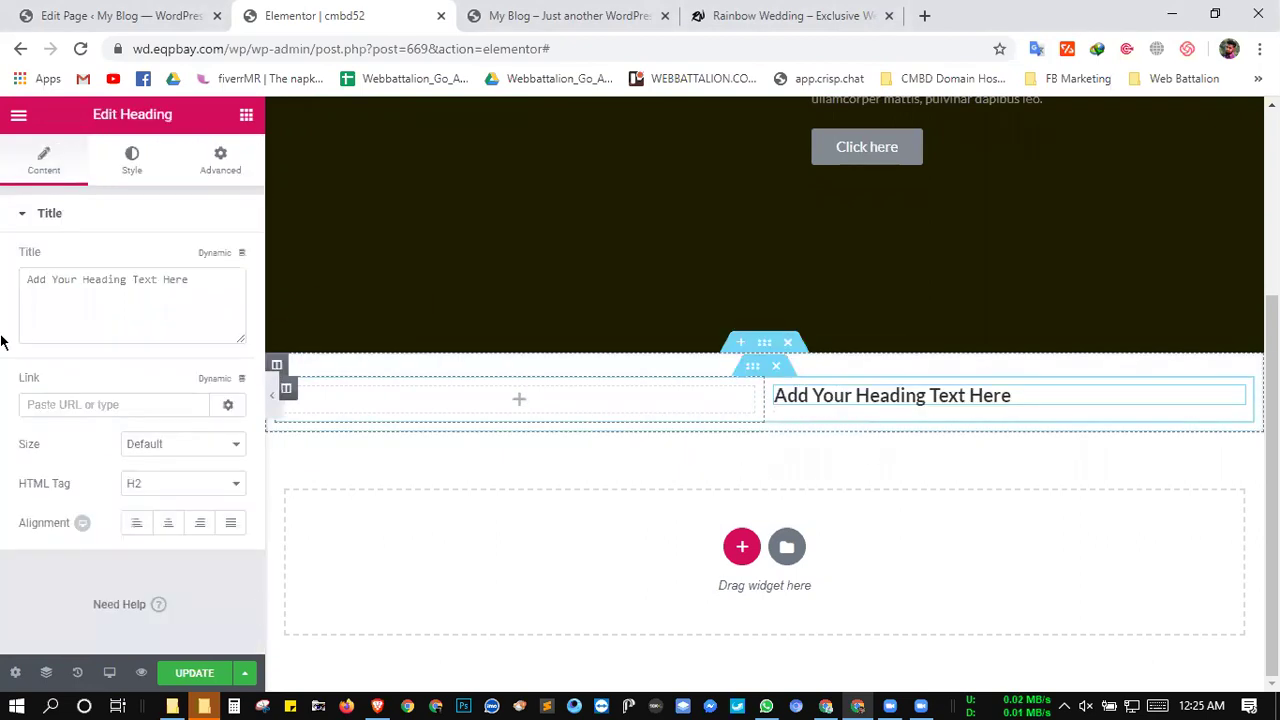
- Add a button below the heading in the right inner column and a text editor between the two
{"action": "left_click", "coordinate": [246, 114]}
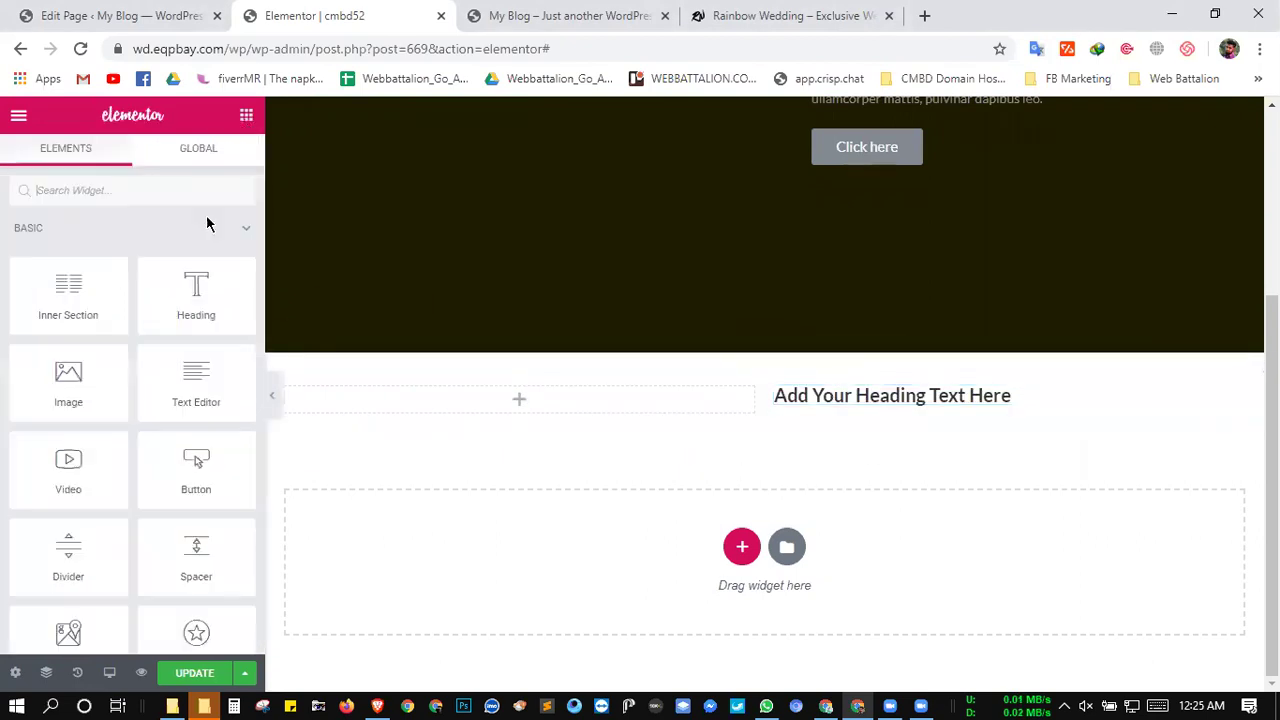
{"action": "left_click_drag", "start_coordinate": [203, 471], "coordinate": [820, 403]}
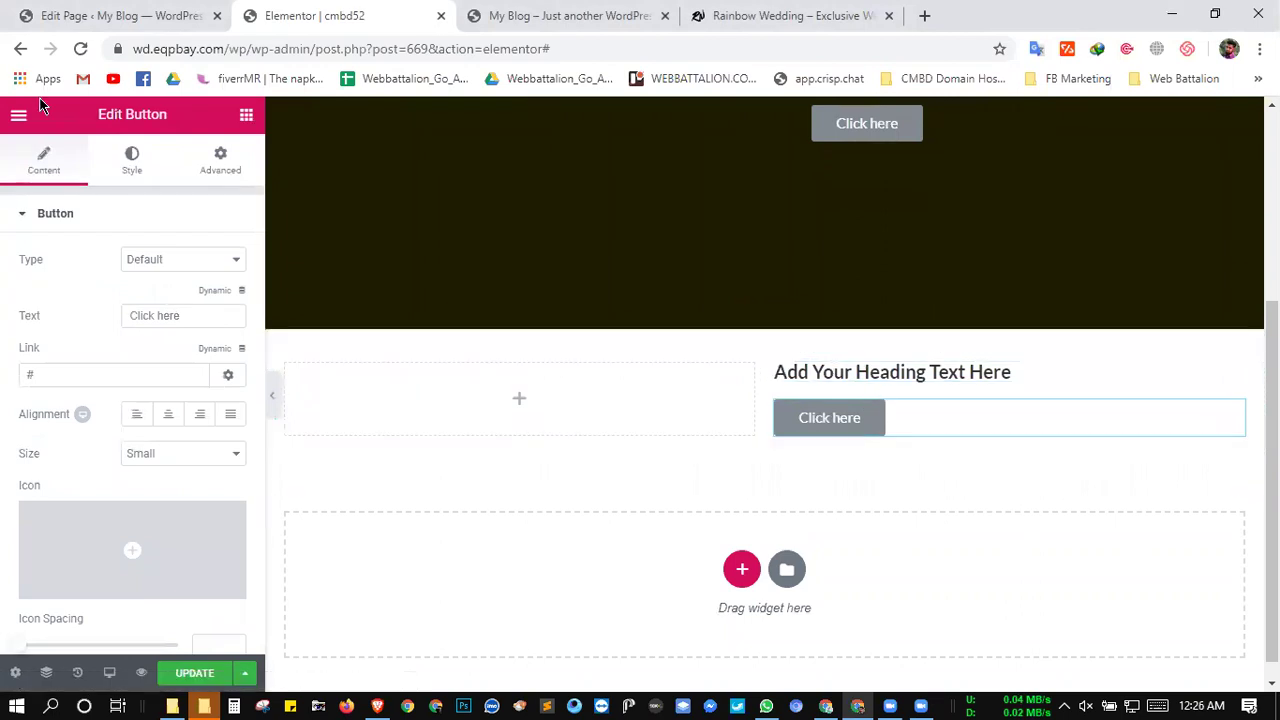
{"action": "left_click", "coordinate": [245, 117]}
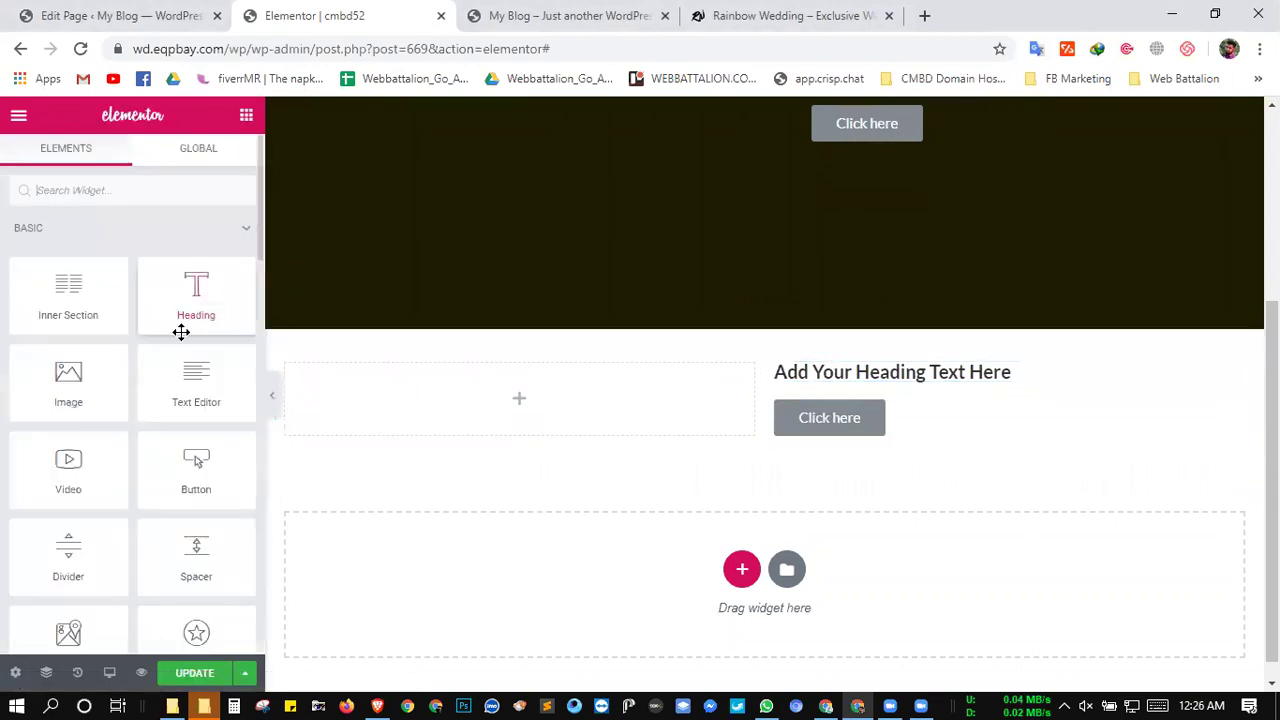
{"action": "left_click_drag", "start_coordinate": [187, 386], "coordinate": [840, 410]}
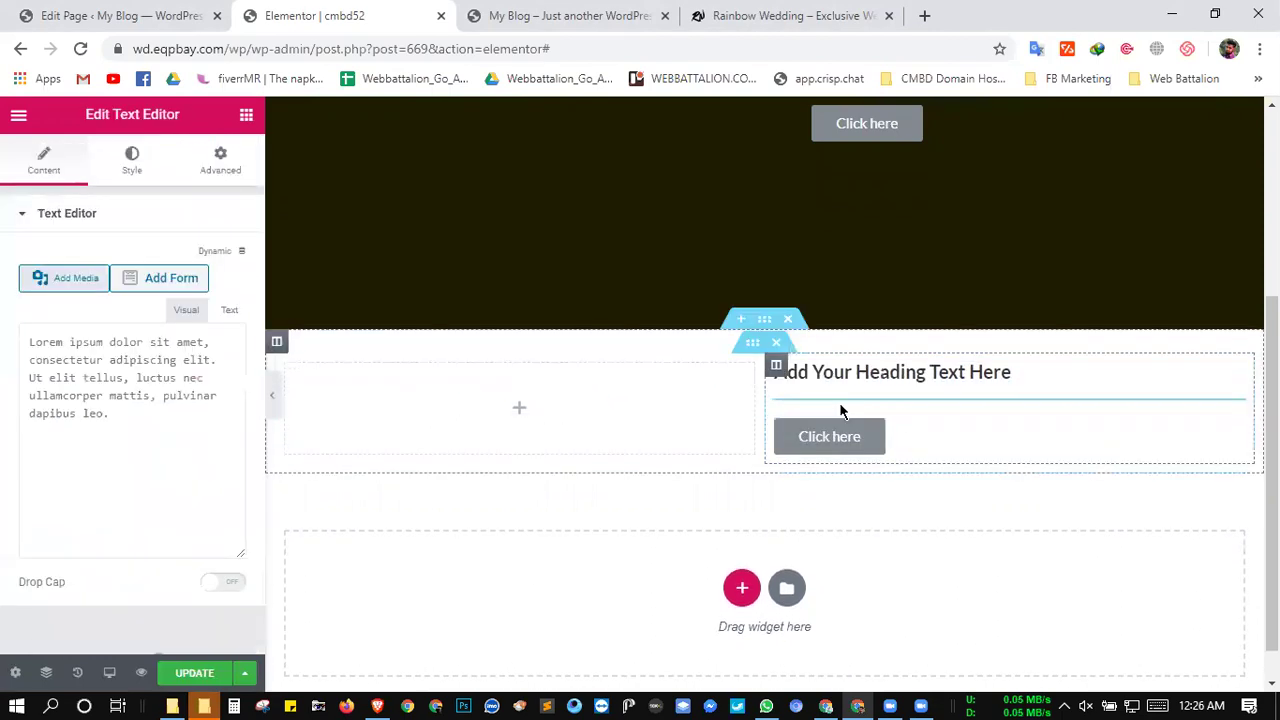
- Give the right inner column a gradient background with black (#000000) as the first color
{"action": "left_click", "coordinate": [775, 364]}
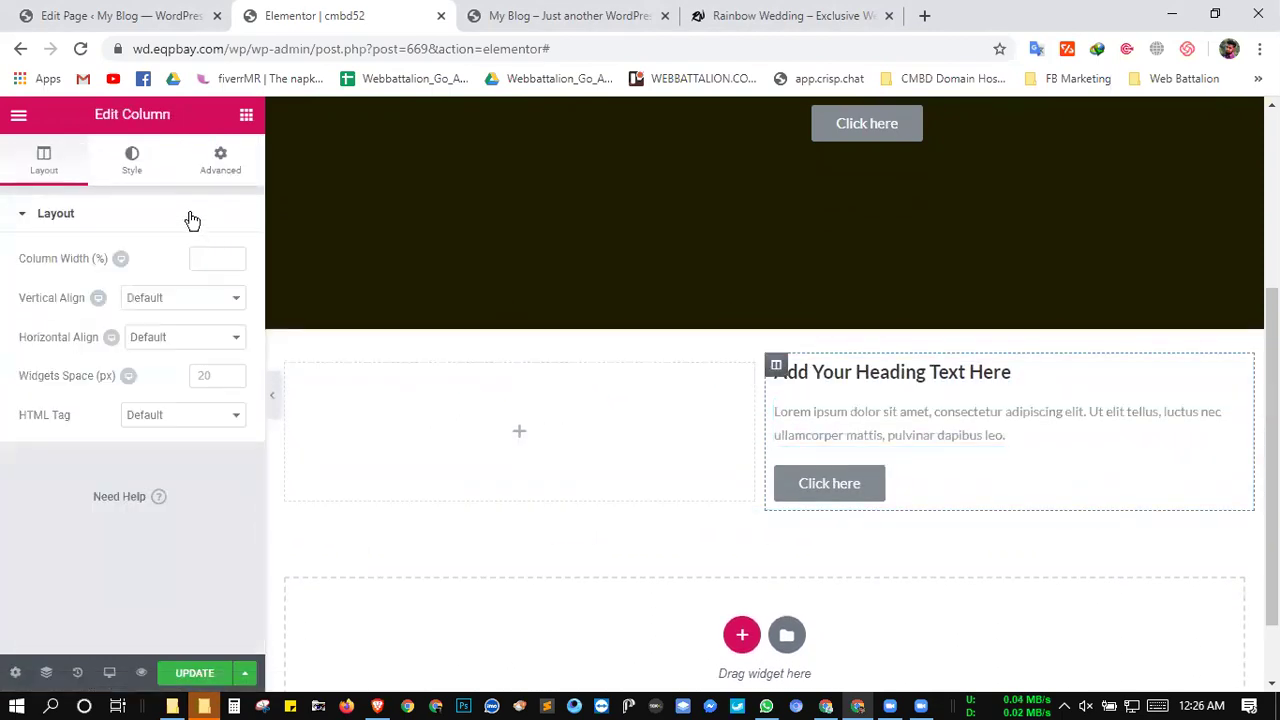
{"action": "left_click", "coordinate": [132, 160]}
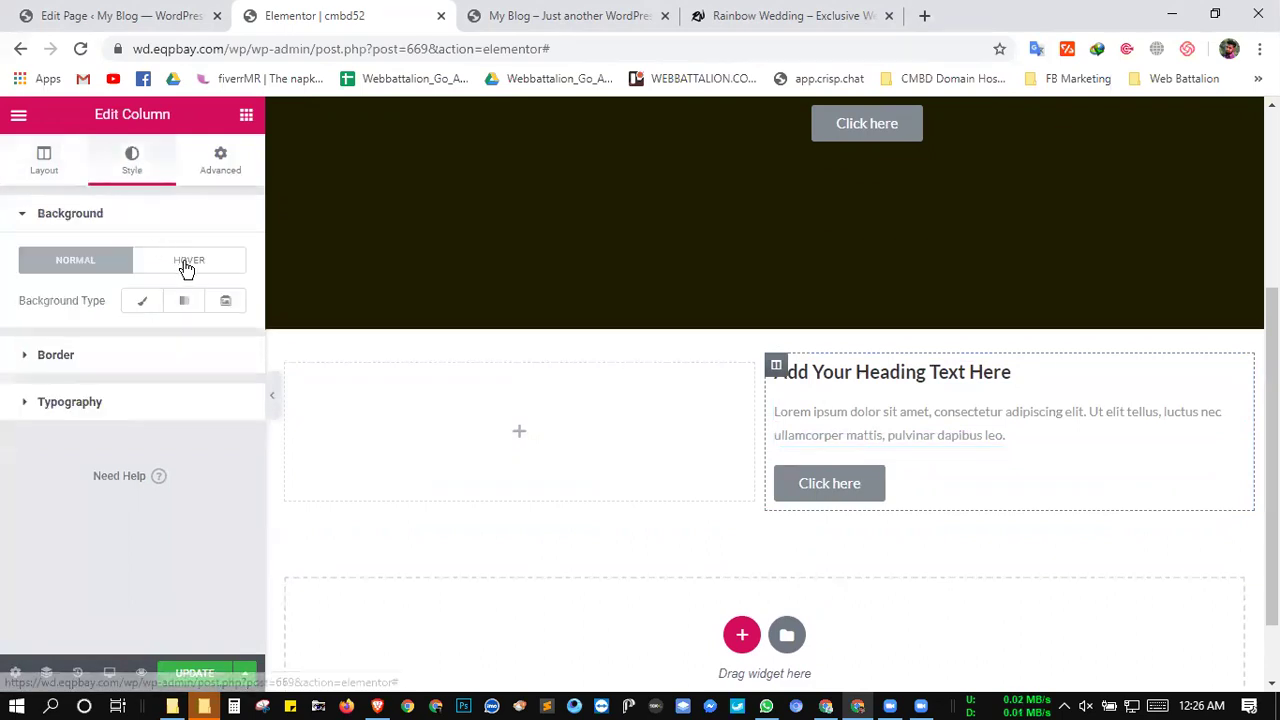
{"action": "left_click", "coordinate": [184, 302]}
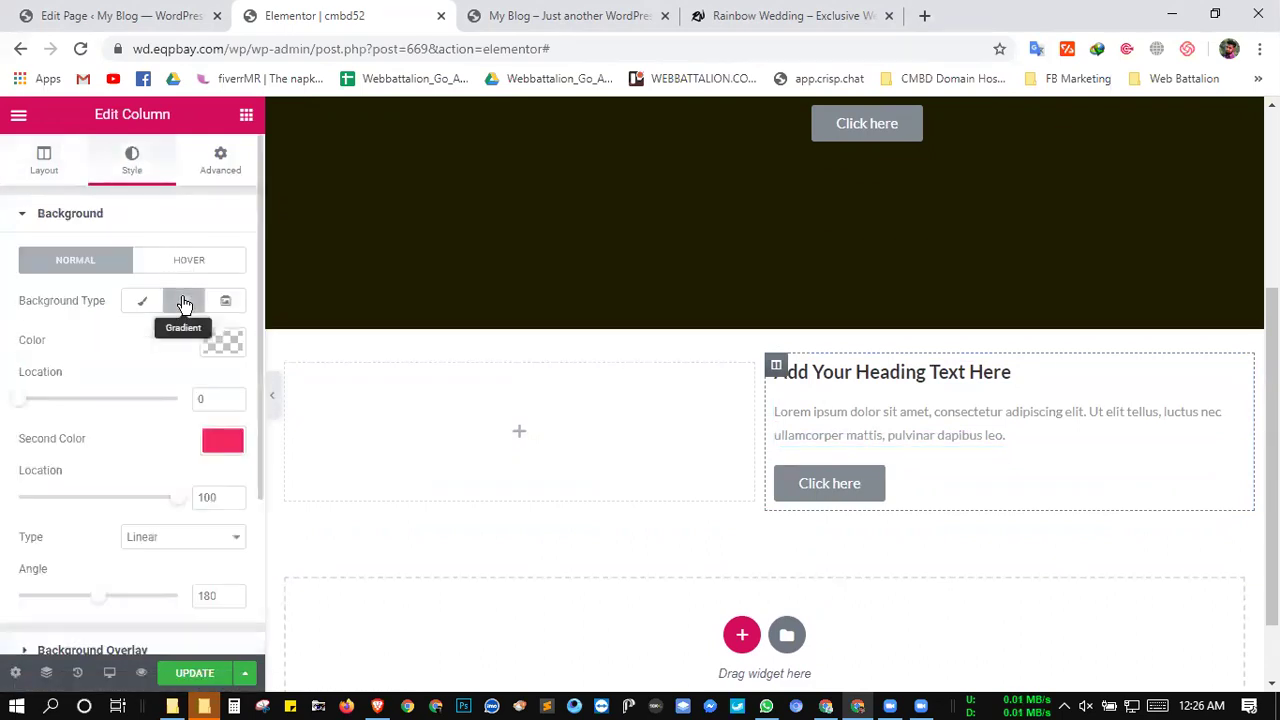
{"action": "left_click", "coordinate": [213, 344]}
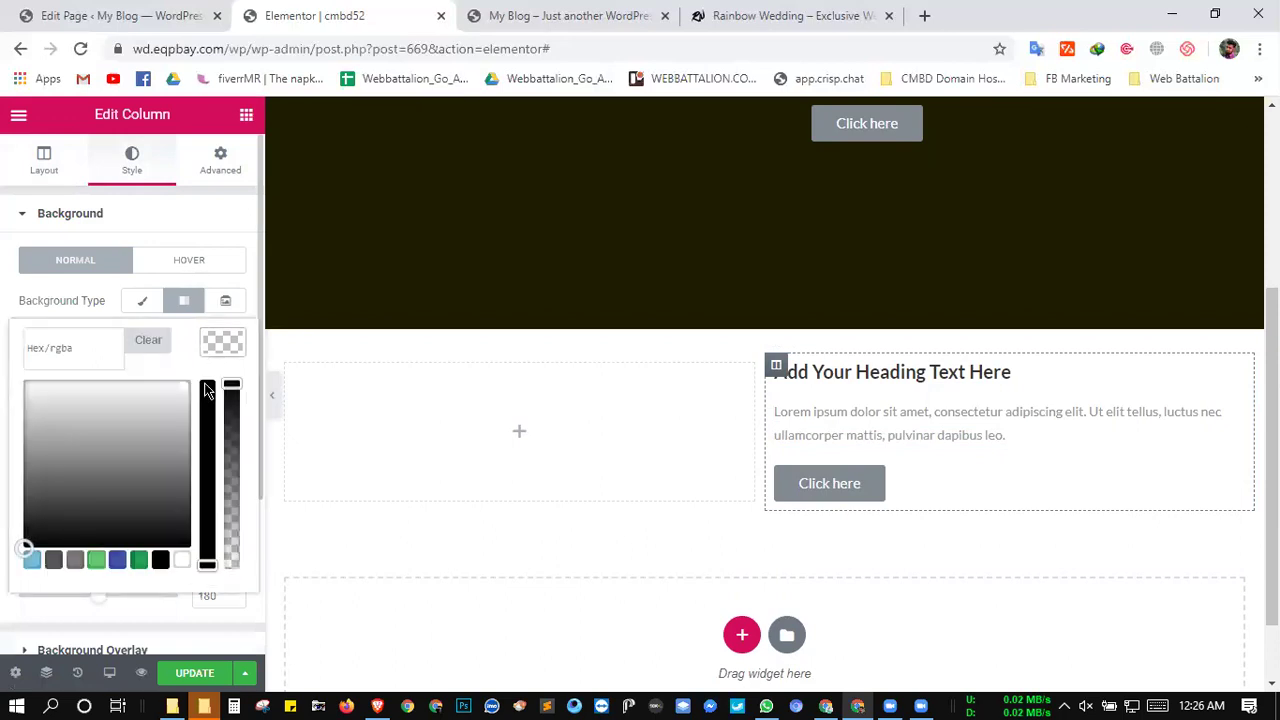
{"action": "left_click", "coordinate": [160, 559]}
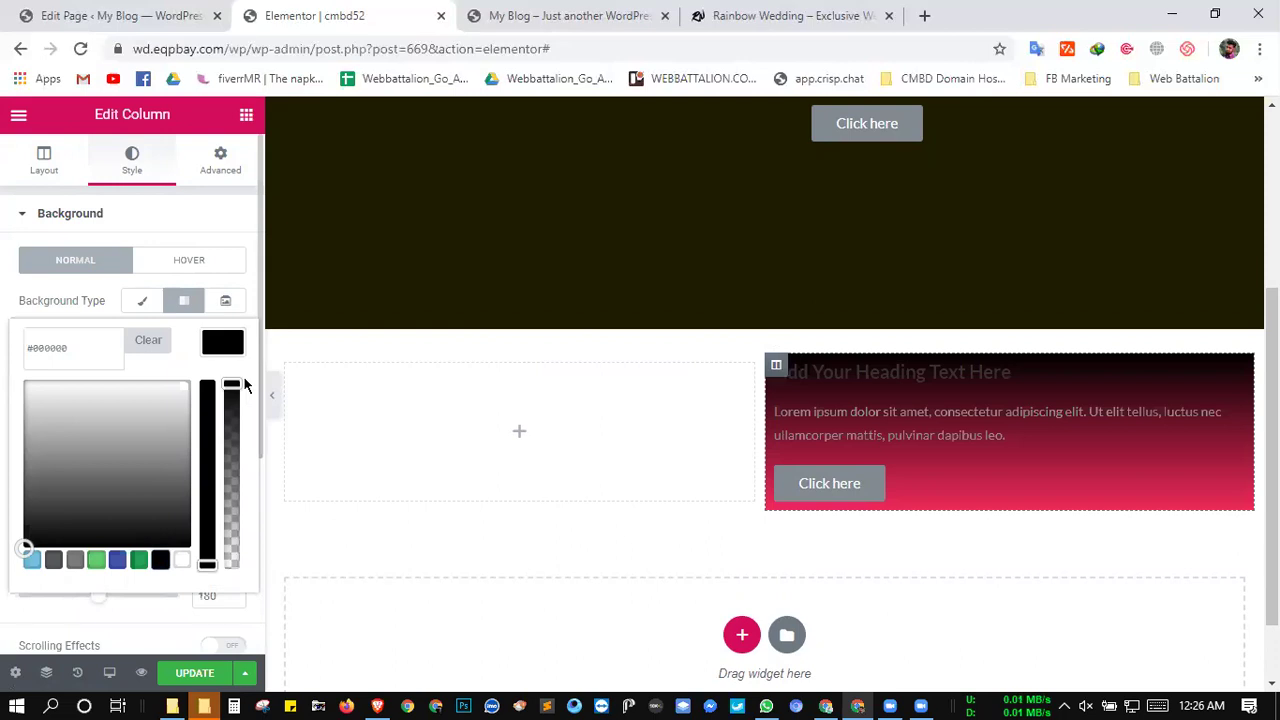
{"action": "left_click", "coordinate": [222, 343]}
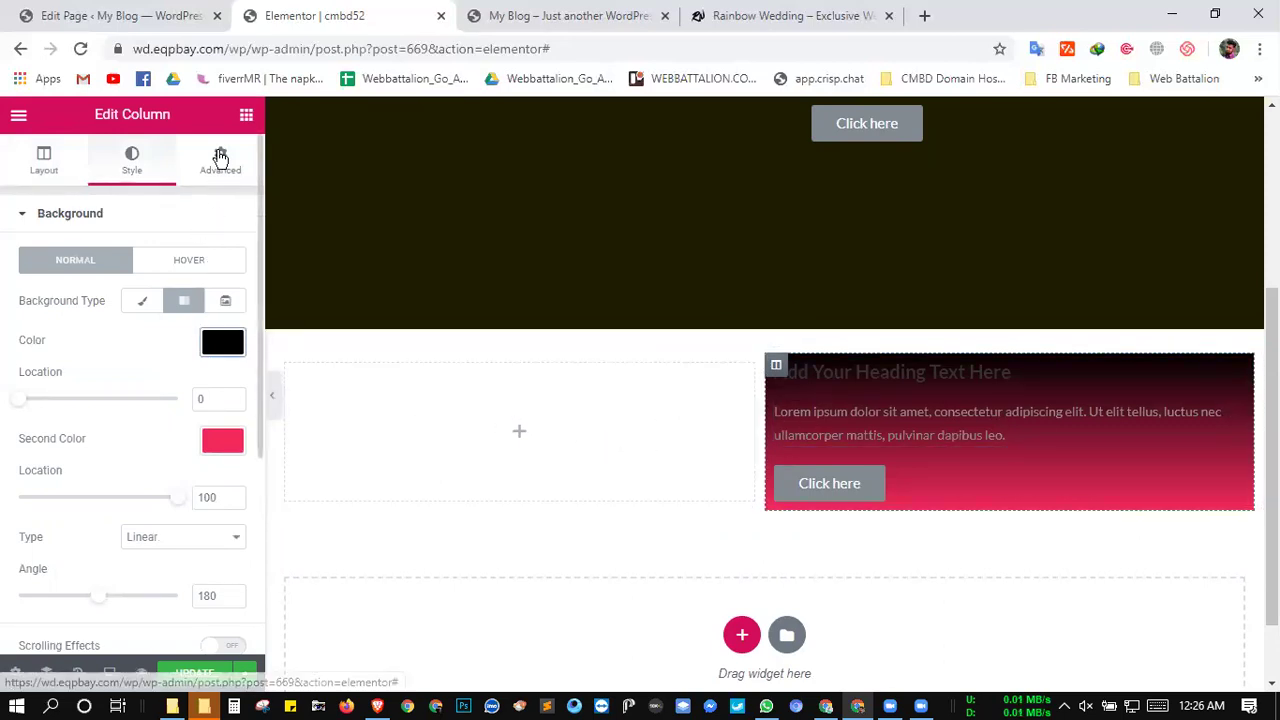
{"action": "left_click", "coordinate": [246, 118]}
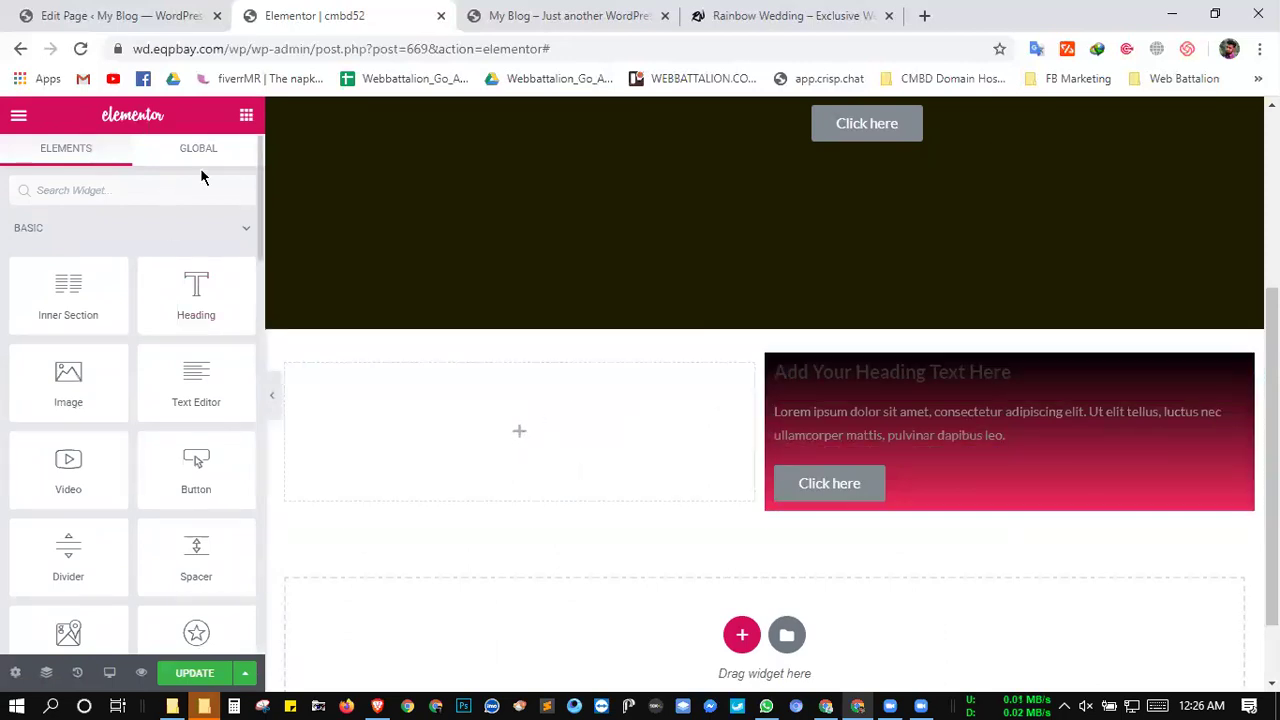
{"action": "left_click_drag", "start_coordinate": [66, 300], "coordinate": [40, 314]}
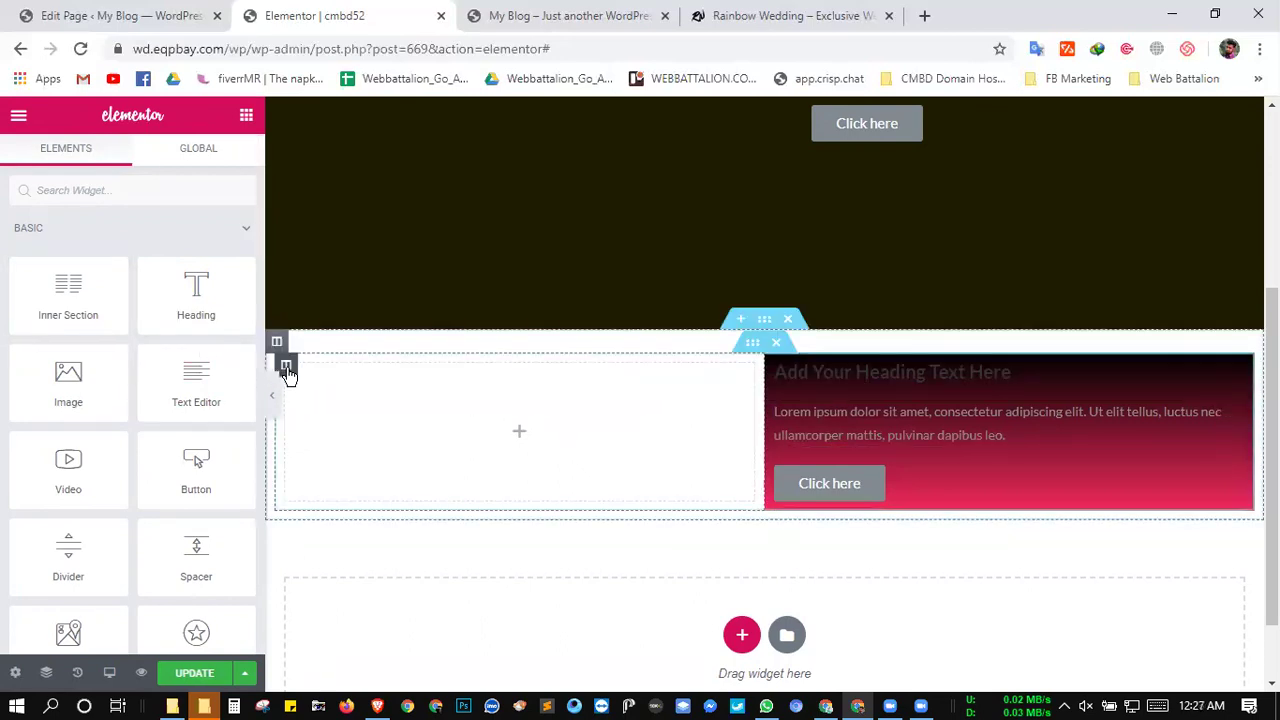
- Add a third column to the inner section, then widen the gradient column to about 46.8% and the middle one to about 29.12%
{"action": "right_click", "coordinate": [286, 370]}
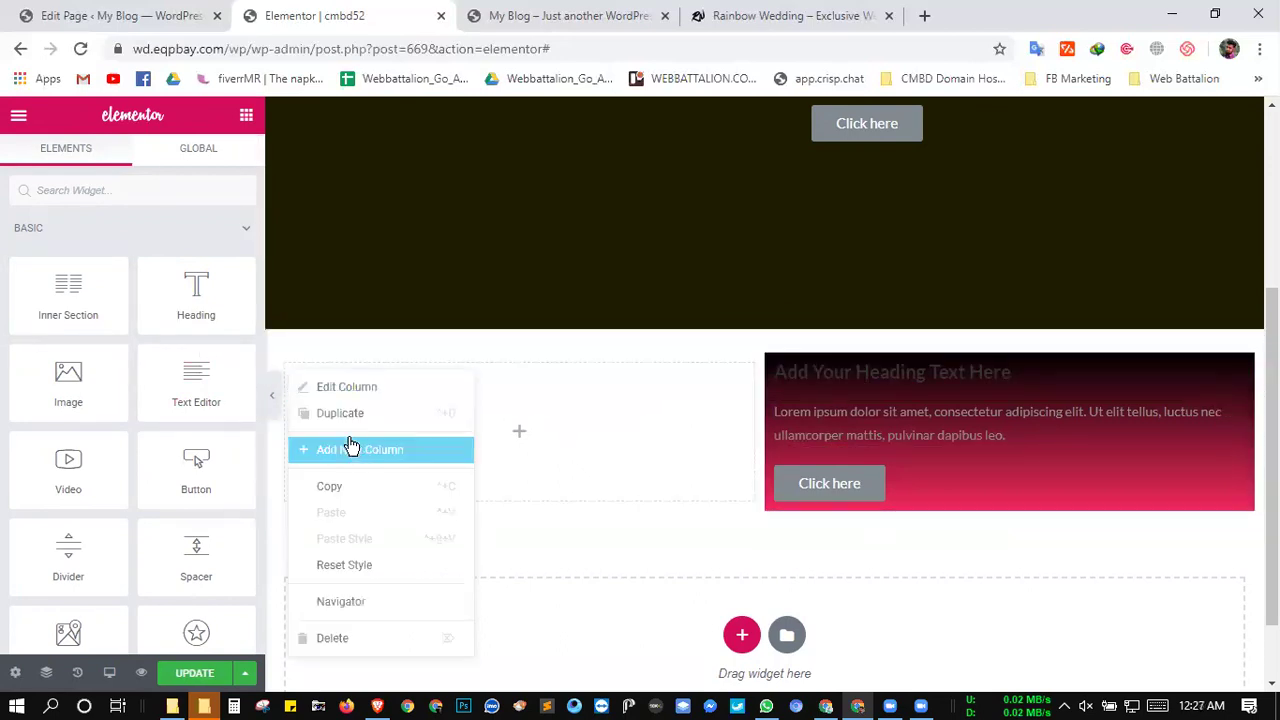
{"action": "left_click", "coordinate": [392, 449]}
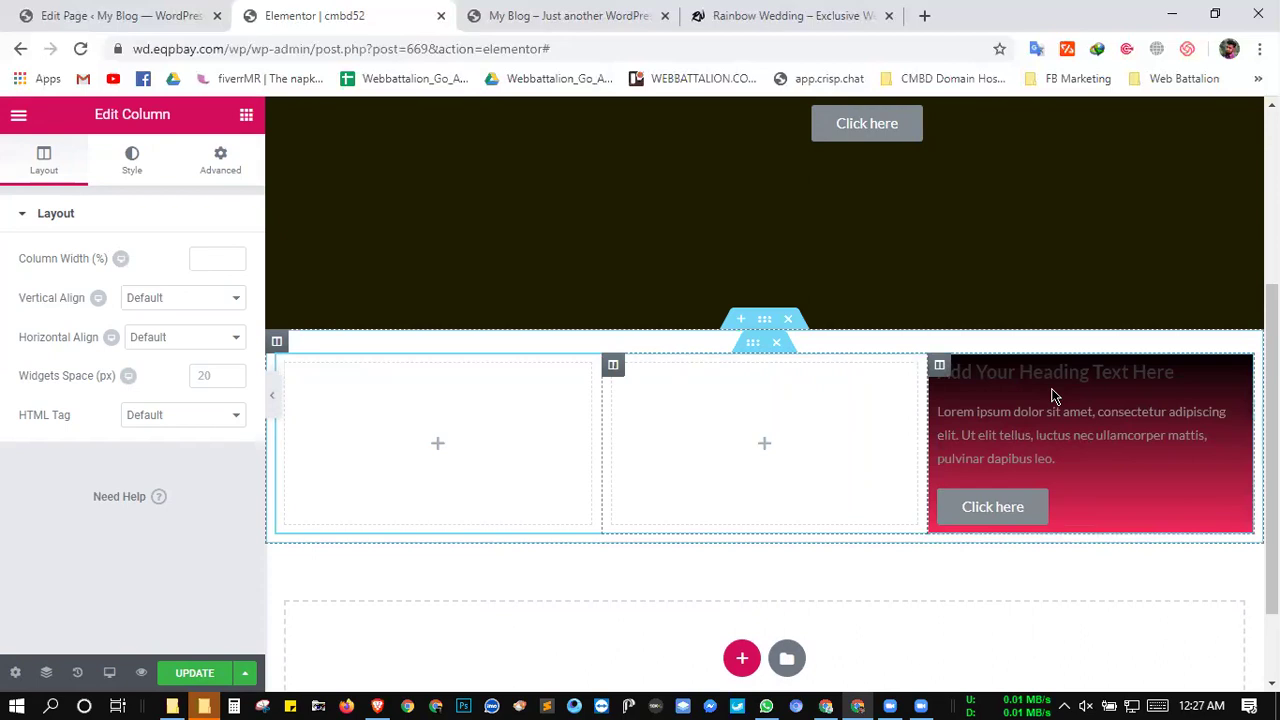
{"action": "left_click_drag", "start_coordinate": [930, 398], "coordinate": [801, 381]}
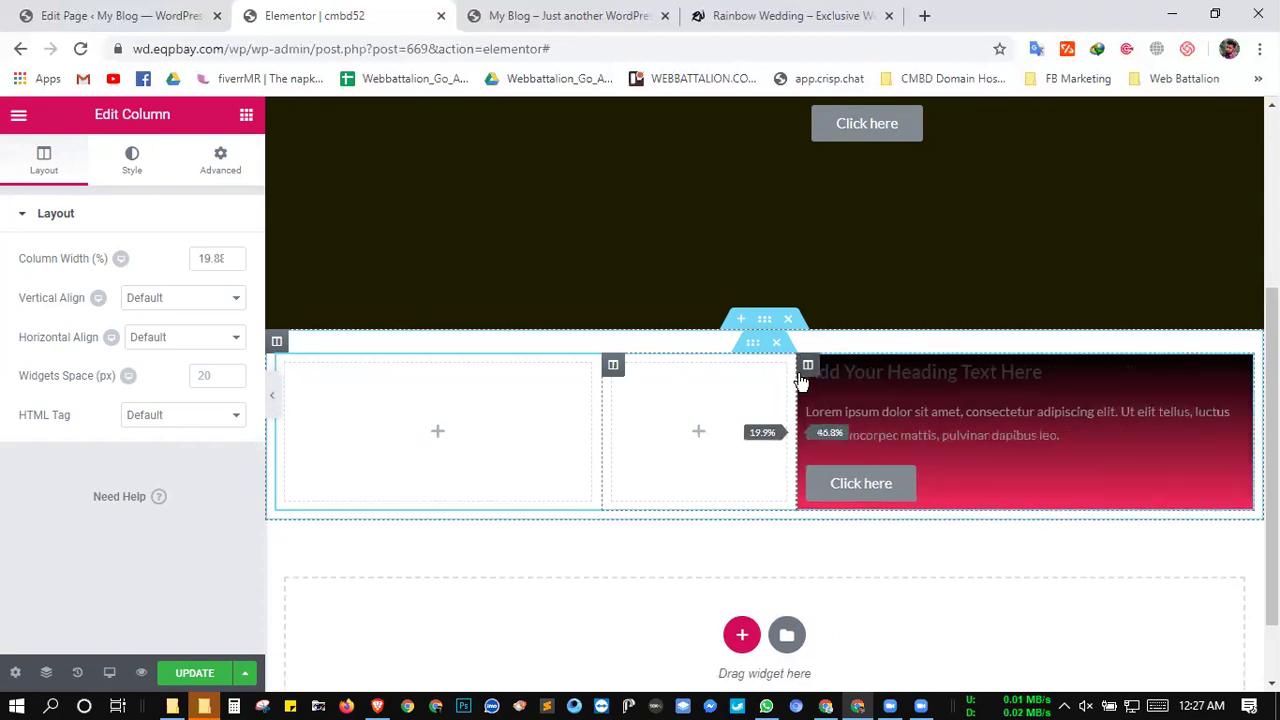
{"action": "left_click_drag", "start_coordinate": [600, 397], "coordinate": [503, 398]}
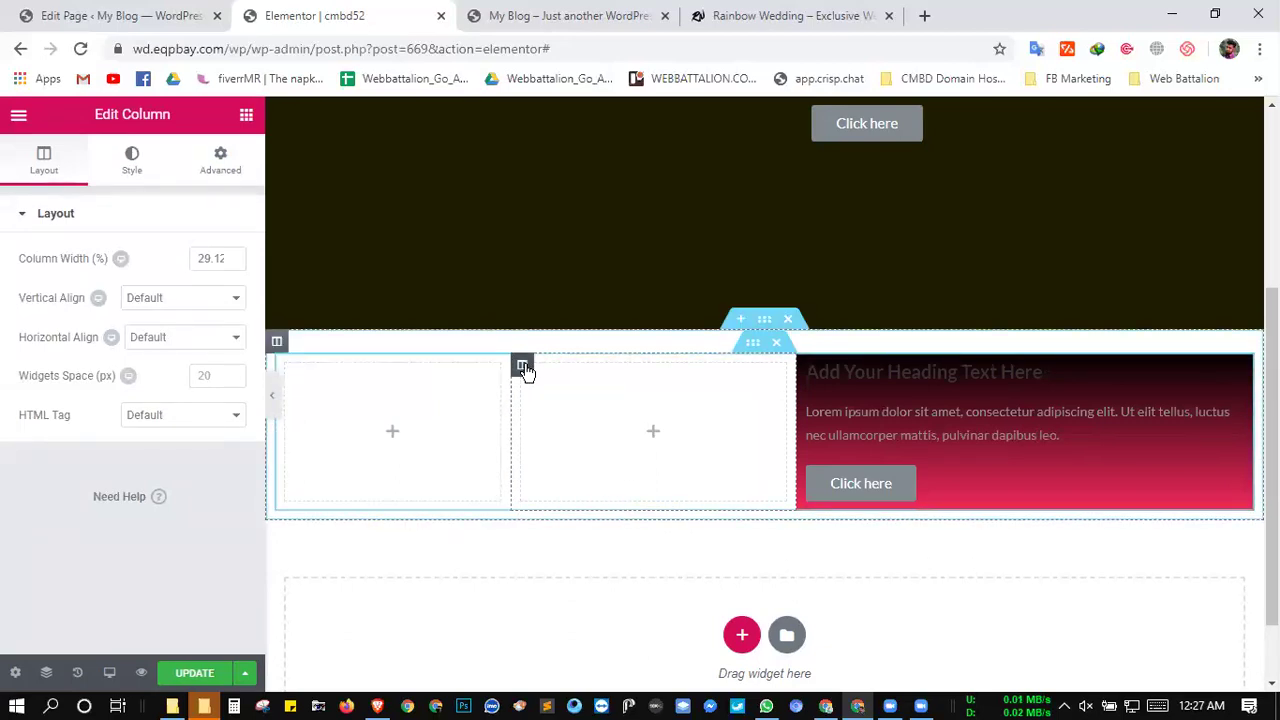
- Delete the empty middle column of the inner section
{"action": "right_click", "coordinate": [524, 369]}
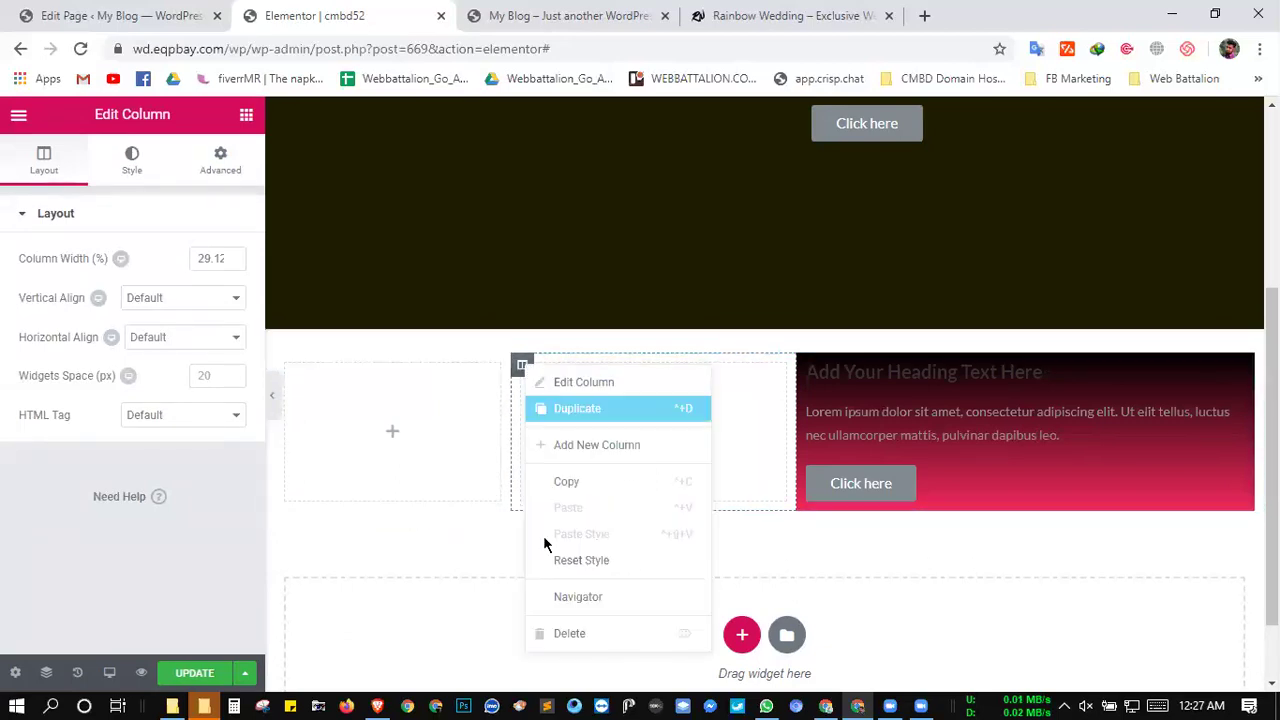
{"action": "left_click", "coordinate": [549, 638]}
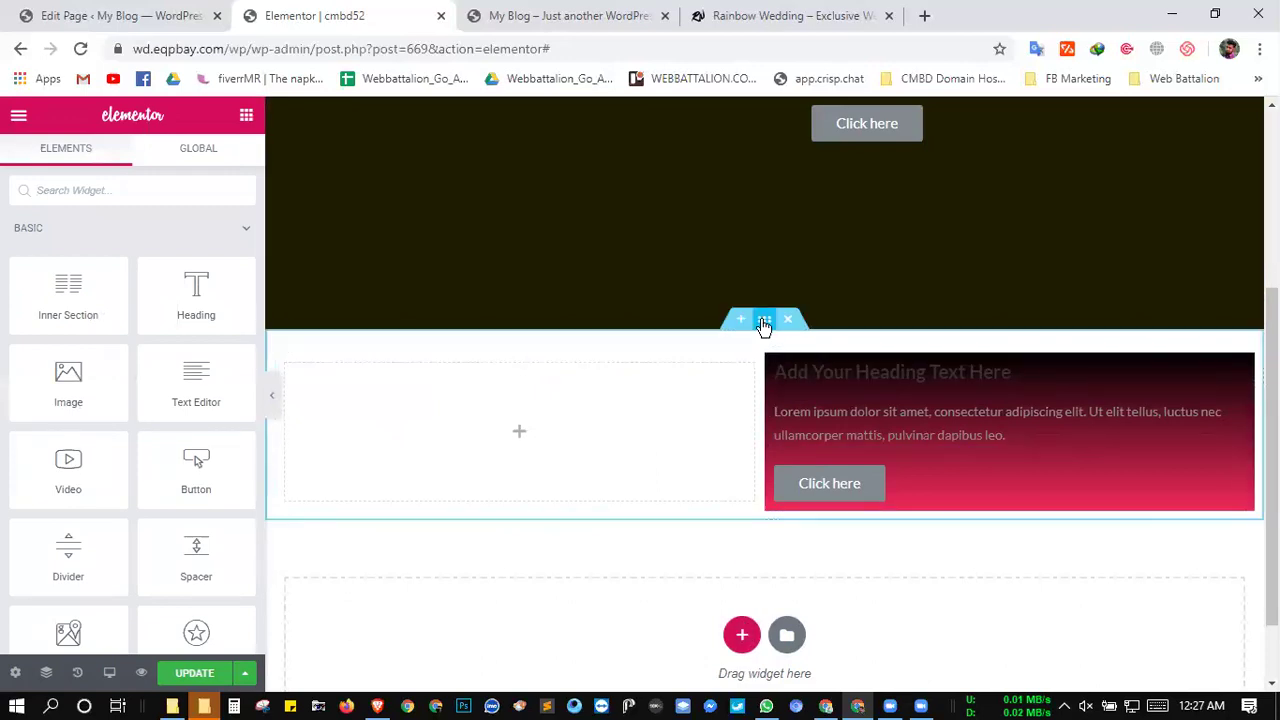
- Duplicate the whole section that holds the gradient column
{"action": "right_click", "coordinate": [764, 326]}
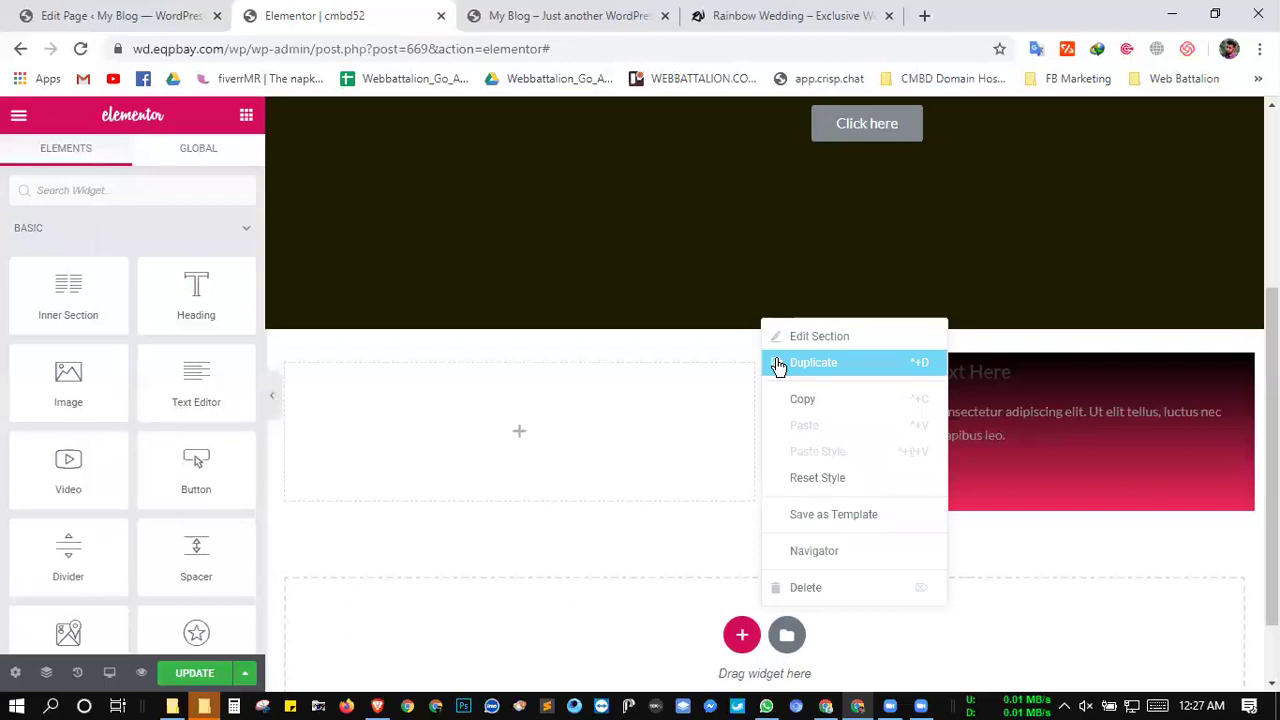
{"action": "left_click", "coordinate": [772, 367]}
{"action": "scroll", "coordinate": [712, 408], "scroll_direction": "down", "scroll_amount": 3}
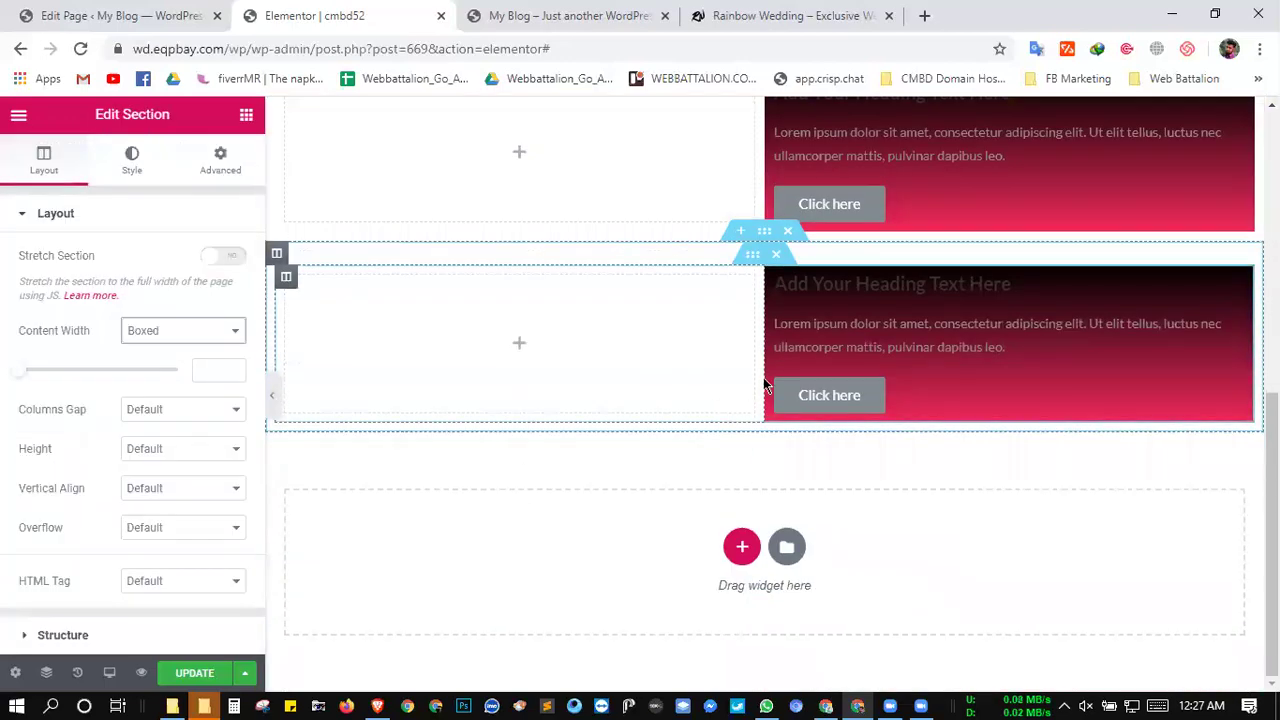
- Delete the text editor and button from the duplicate's gradient column, and remove the duplicated section itself
{"action": "right_click", "coordinate": [823, 341]}
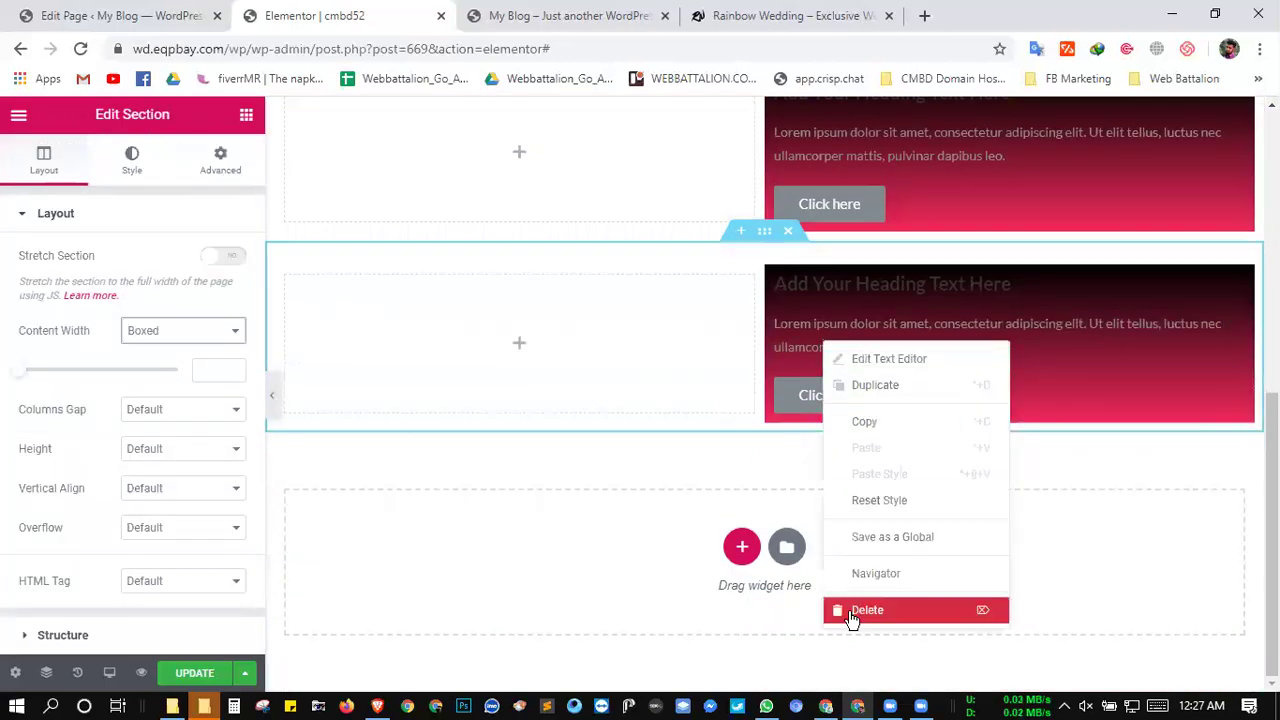
{"action": "left_click", "coordinate": [866, 610]}
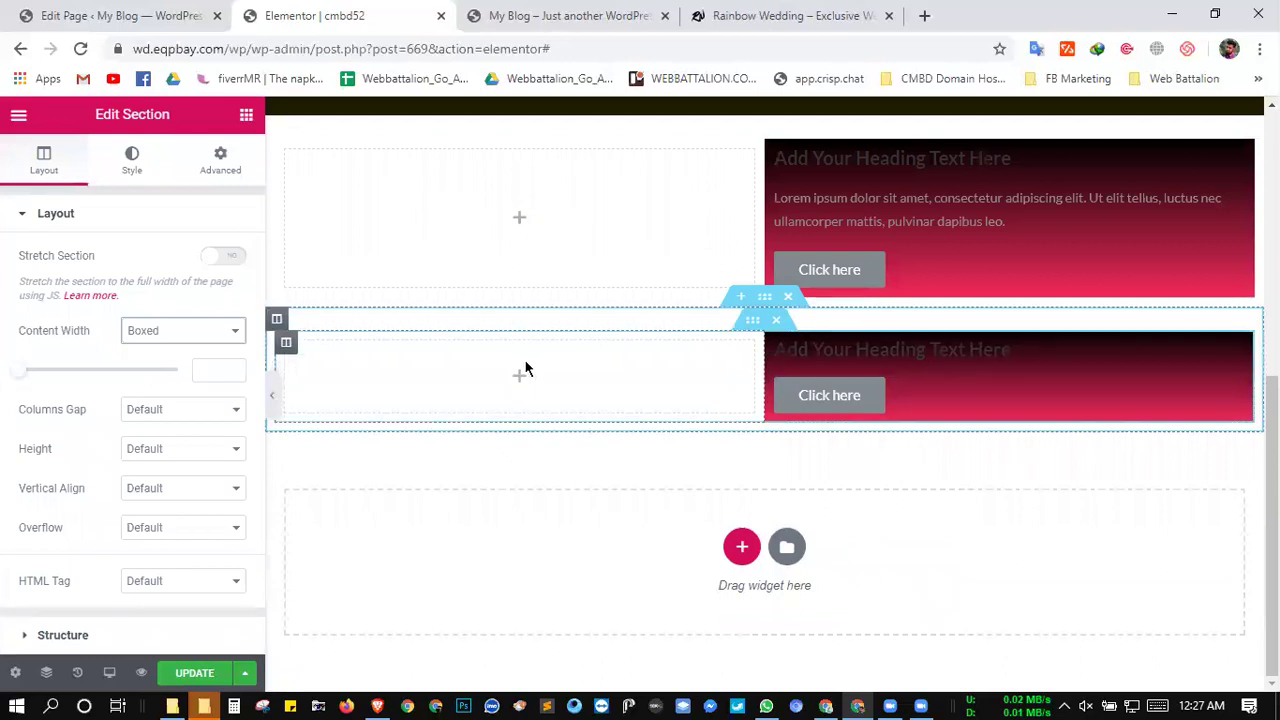
{"action": "right_click", "coordinate": [928, 398]}
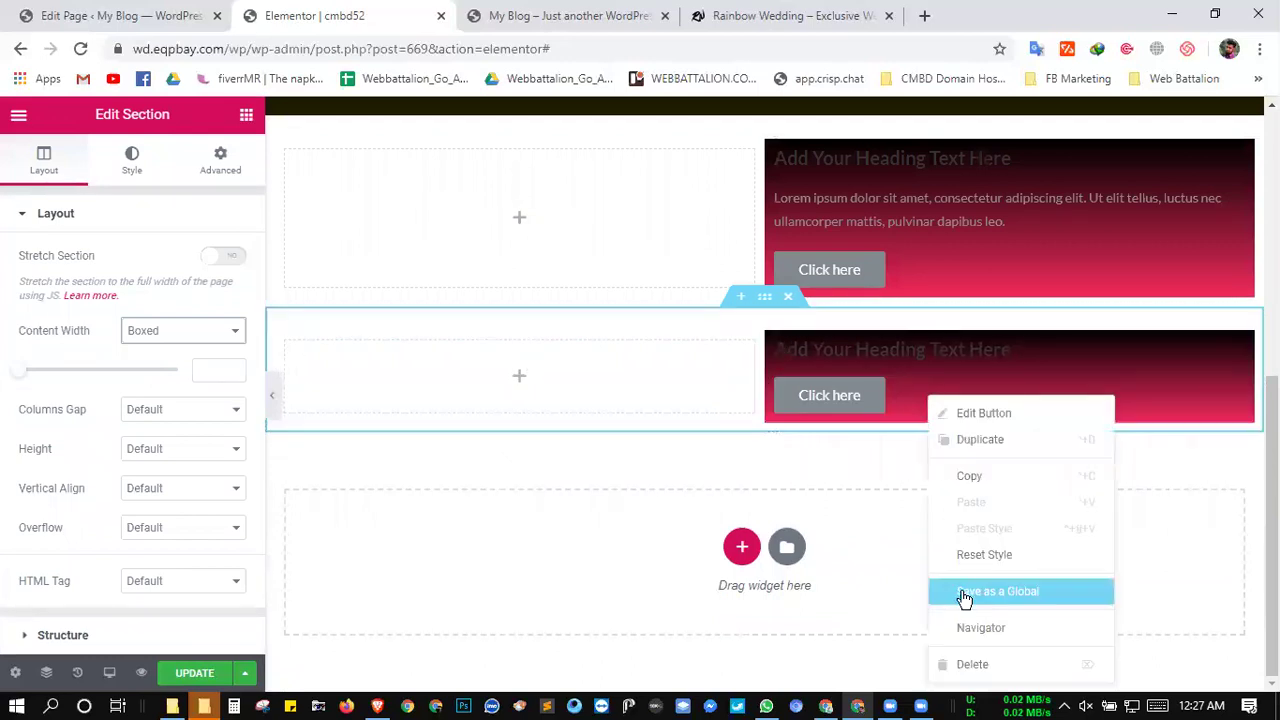
{"action": "left_click", "coordinate": [965, 664]}
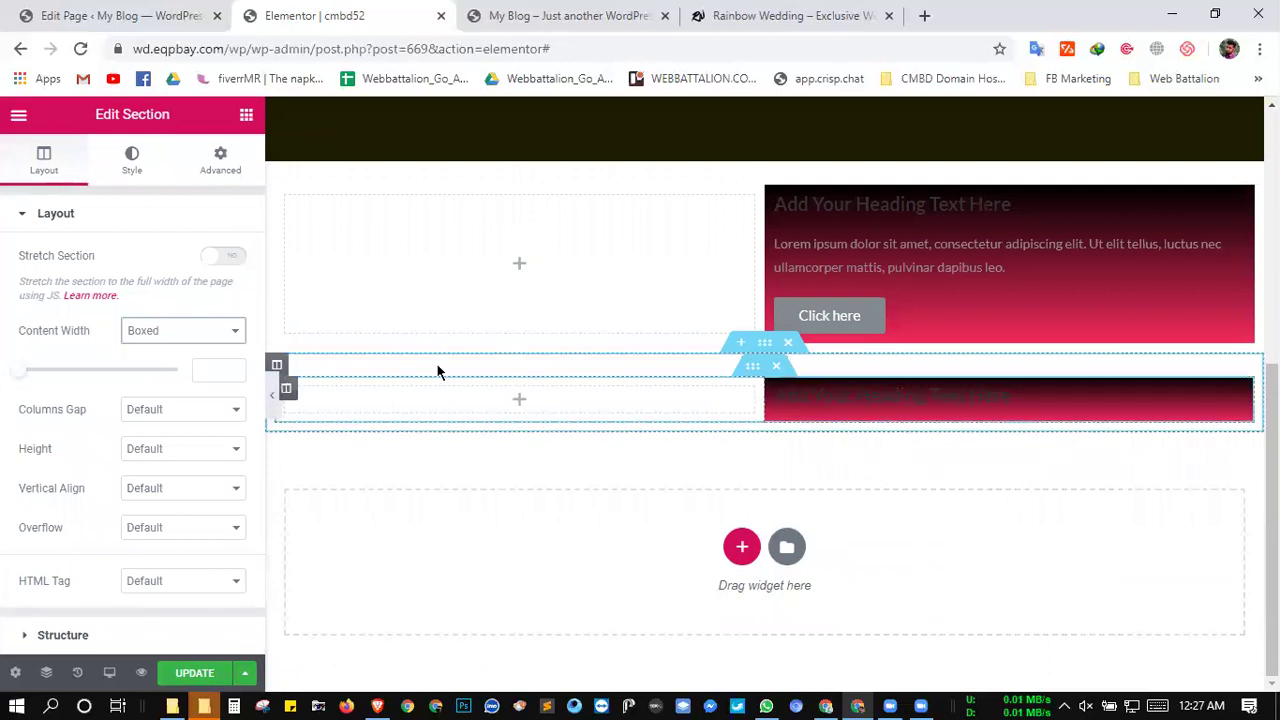
{"action": "left_click", "coordinate": [788, 343]}
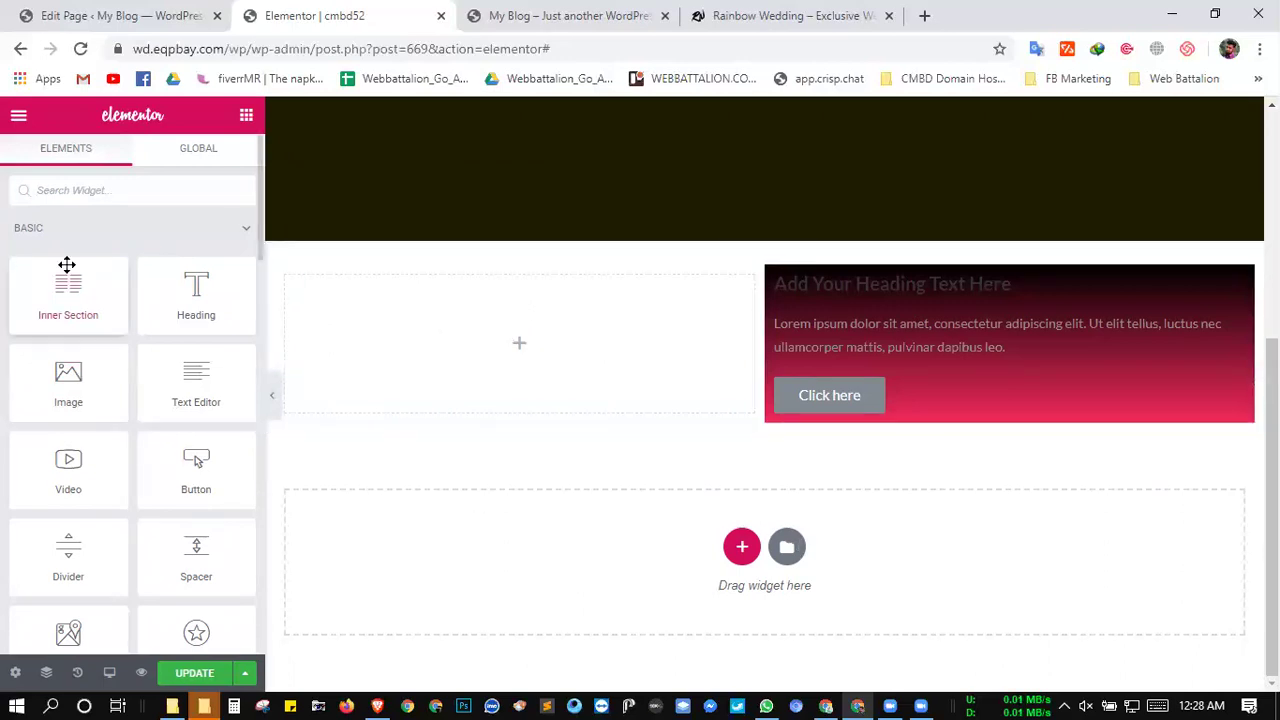
- Try to place another inner section inside the empty left column of the existing inner section
{"action": "left_click_drag", "start_coordinate": [68, 291], "coordinate": [506, 348]}
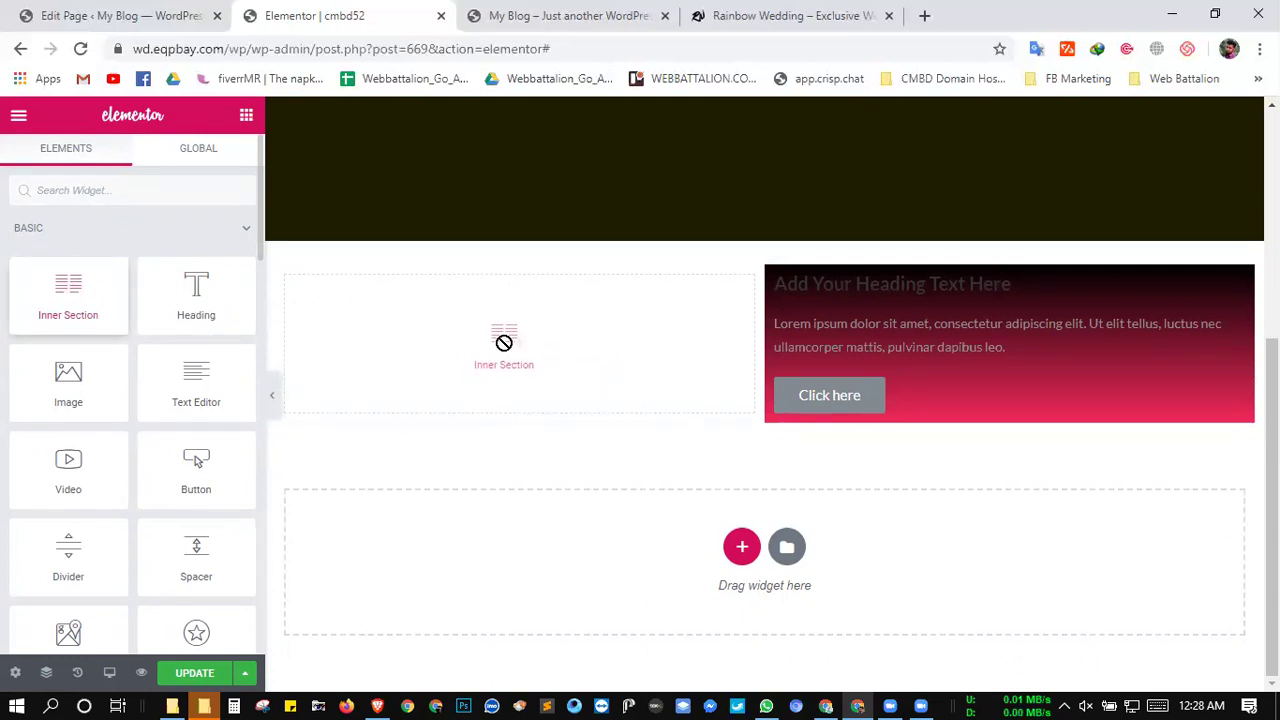
{"action": "left_click_drag", "start_coordinate": [504, 343], "coordinate": [38, 301]}
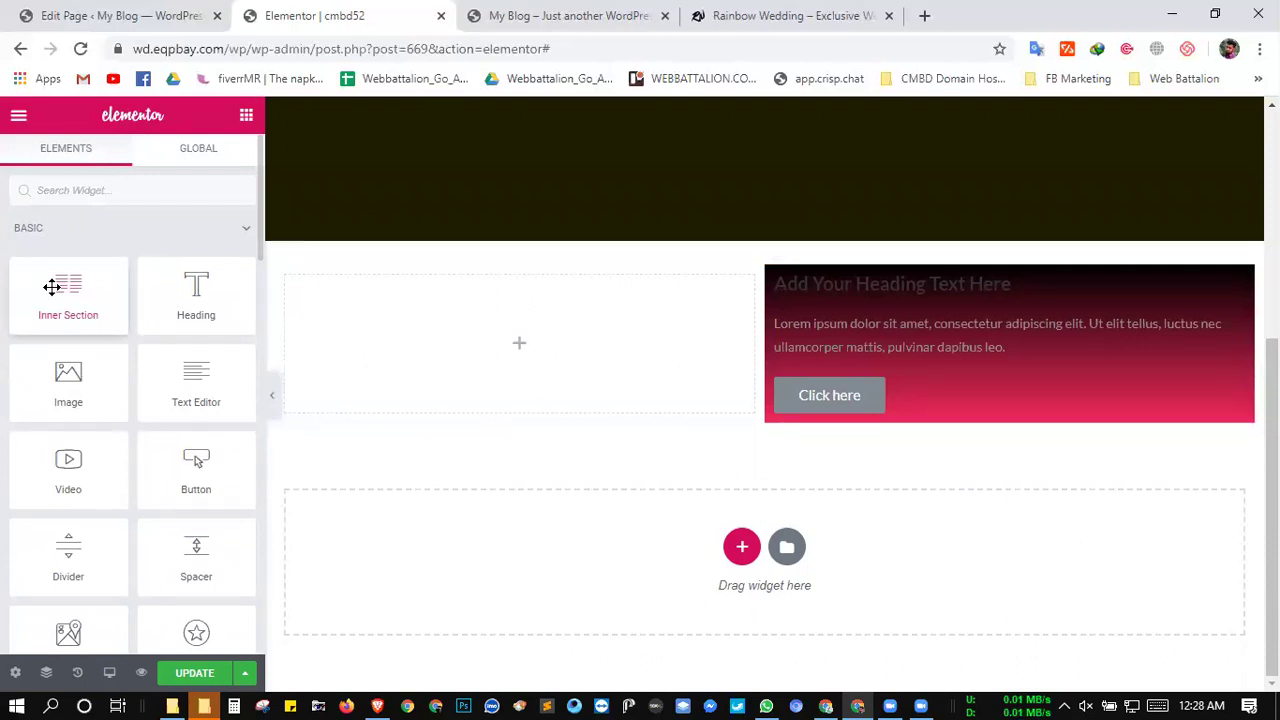
{"action": "left_click_drag", "start_coordinate": [65, 287], "coordinate": [191, 280]}
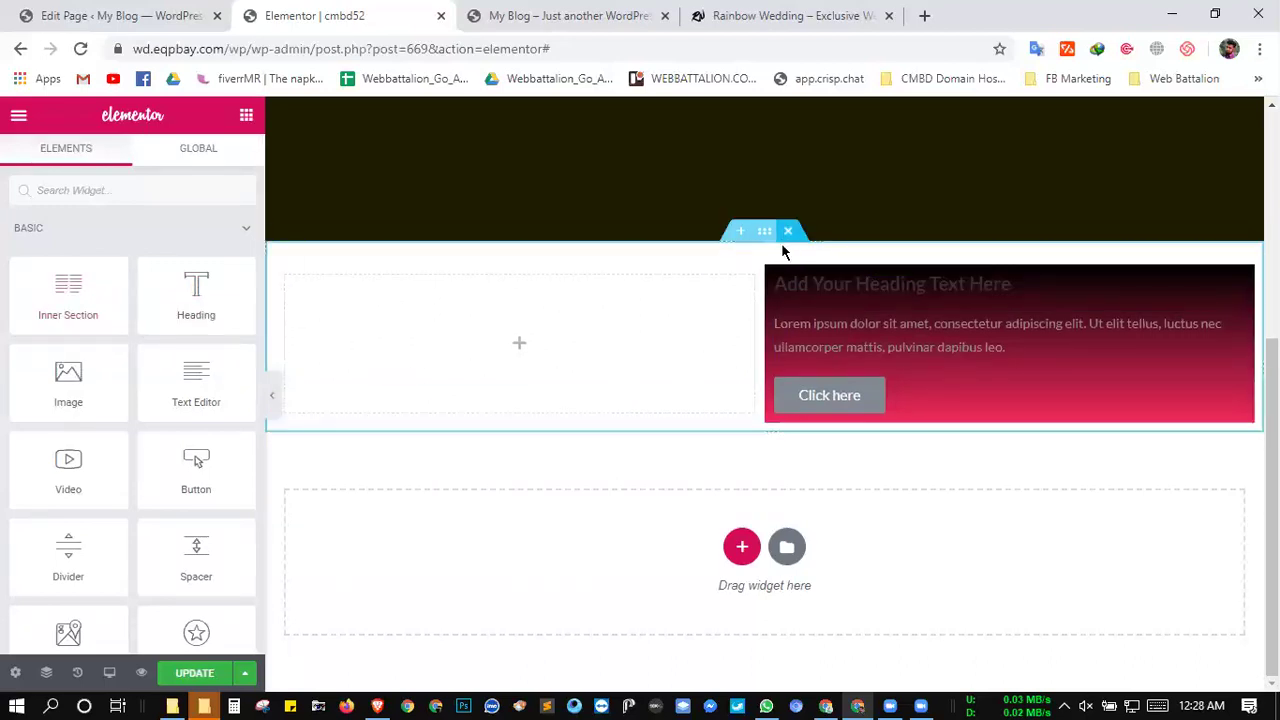
- Delete the section with the gradient column and add a new section with two equal columns below the dark section
{"action": "left_click", "coordinate": [788, 233]}
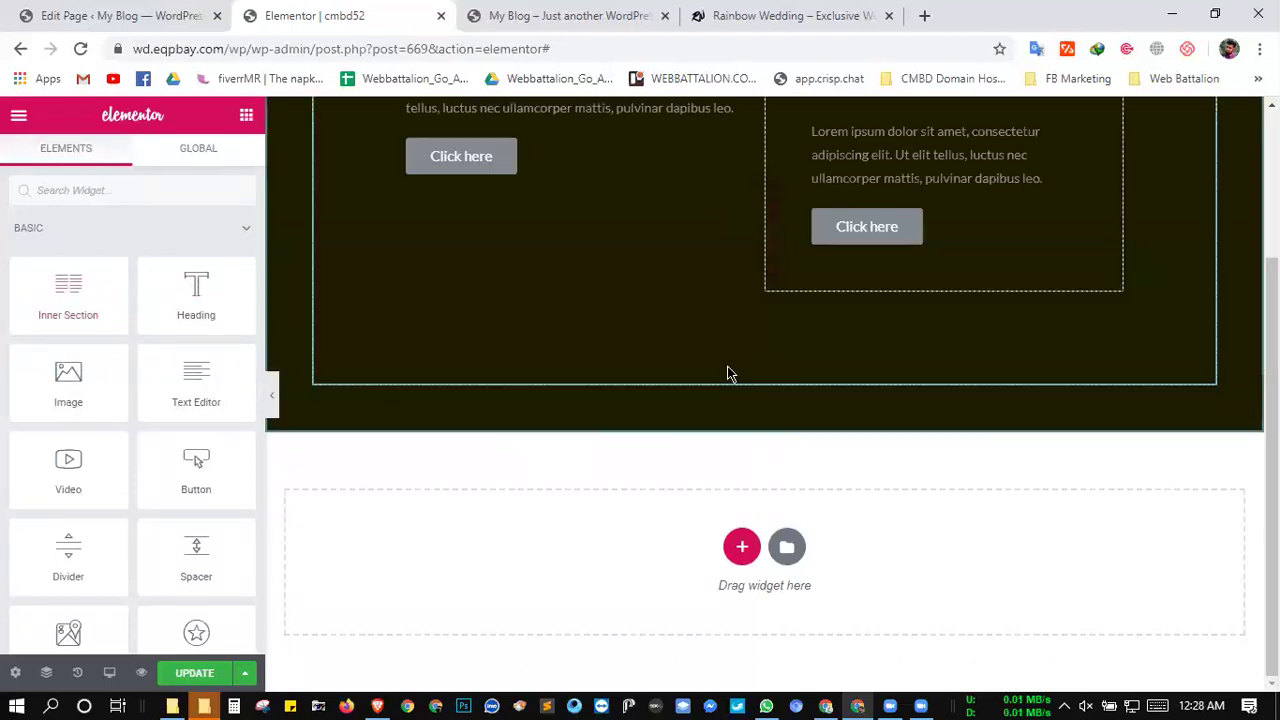
{"action": "left_click", "coordinate": [742, 547]}
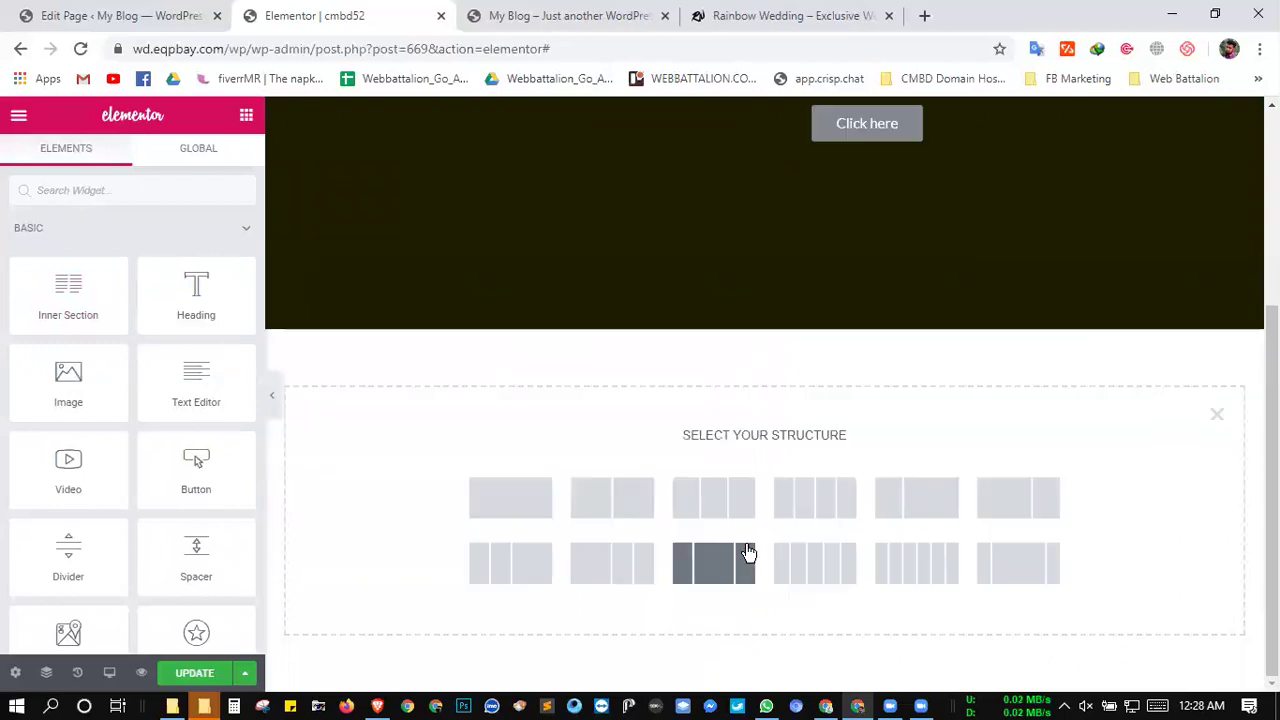
{"action": "left_click", "coordinate": [622, 496]}
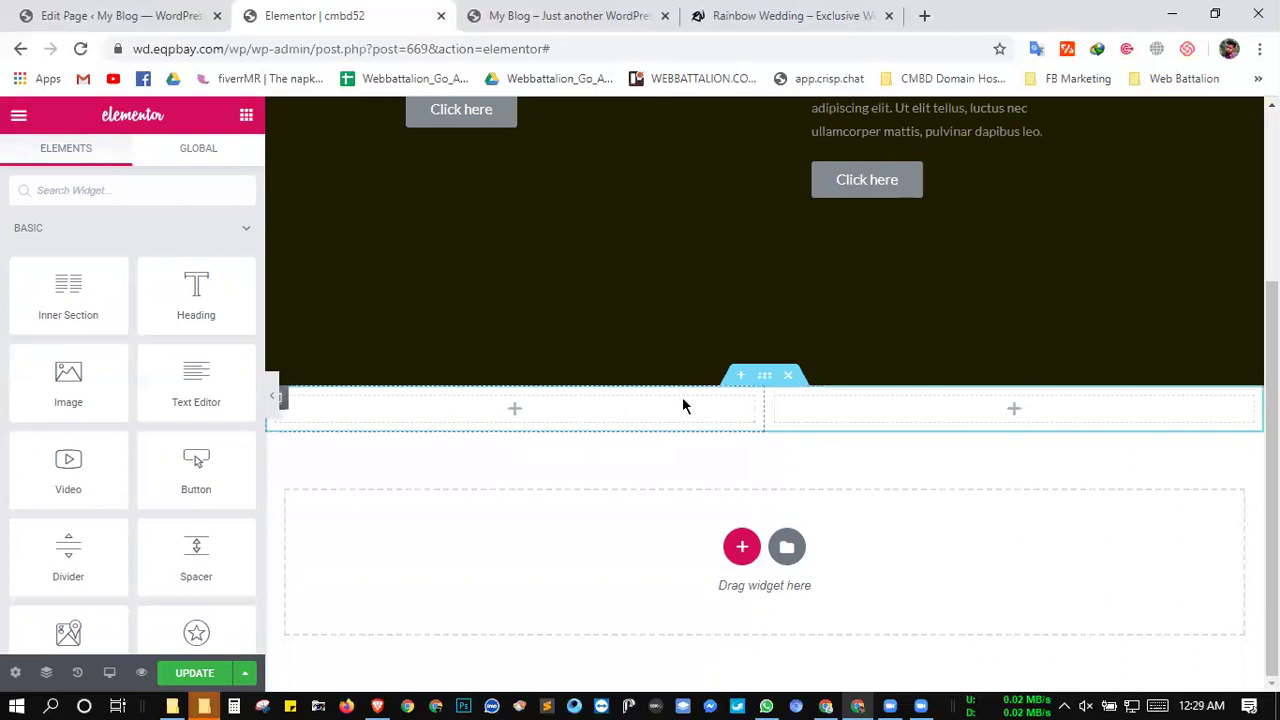
- Insert a two-column inner section into both the left and the right column of the new section
{"action": "left_click_drag", "start_coordinate": [57, 302], "coordinate": [500, 416]}
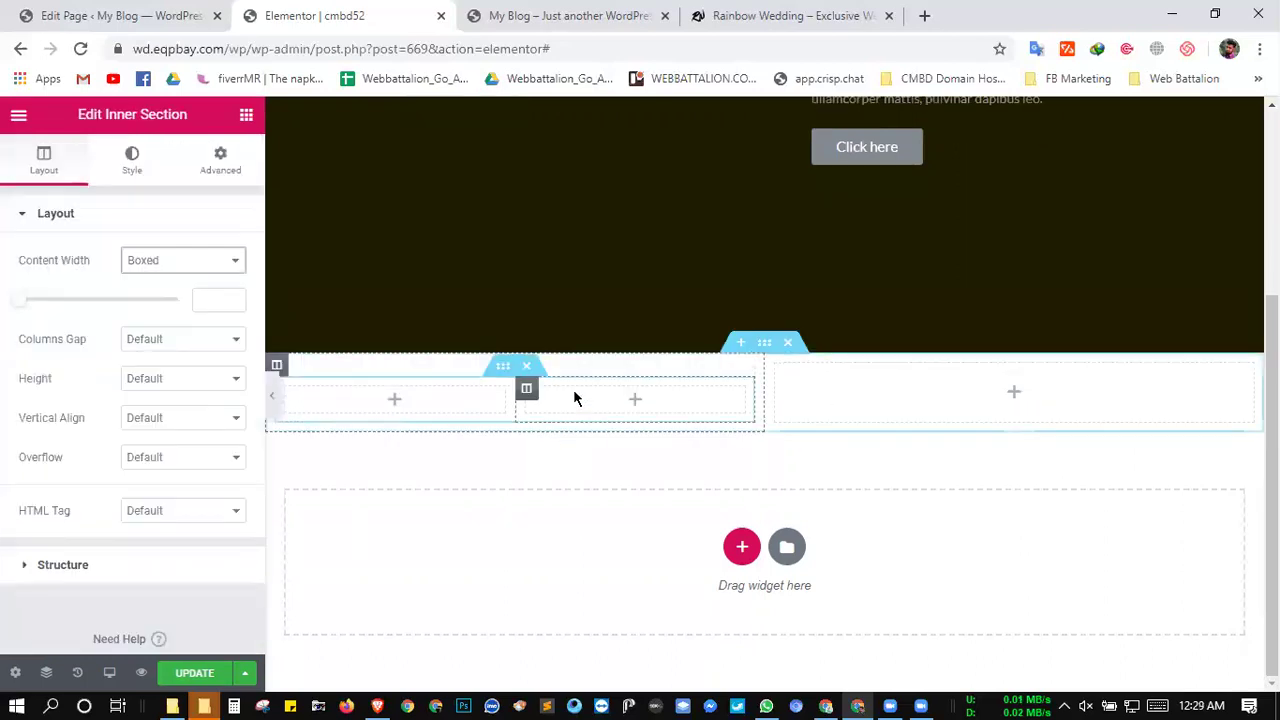
{"action": "left_click", "coordinate": [246, 115]}
{"action": "left_click_drag", "start_coordinate": [63, 323], "coordinate": [954, 405]}
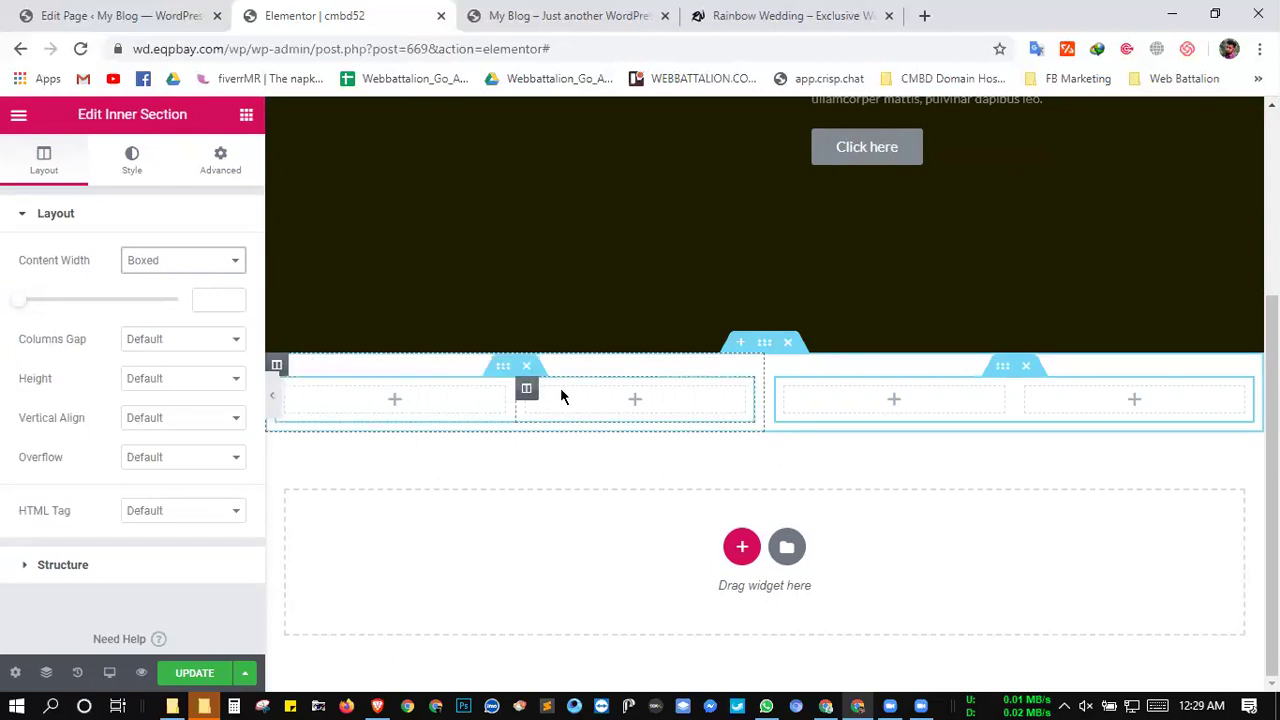
- Add a second inner section below the first one in the new section's left column
{"action": "scroll", "coordinate": [560, 395], "scroll_direction": "up", "scroll_amount": 1}
{"action": "scroll", "coordinate": [560, 395], "scroll_direction": "up", "scroll_amount": 2}
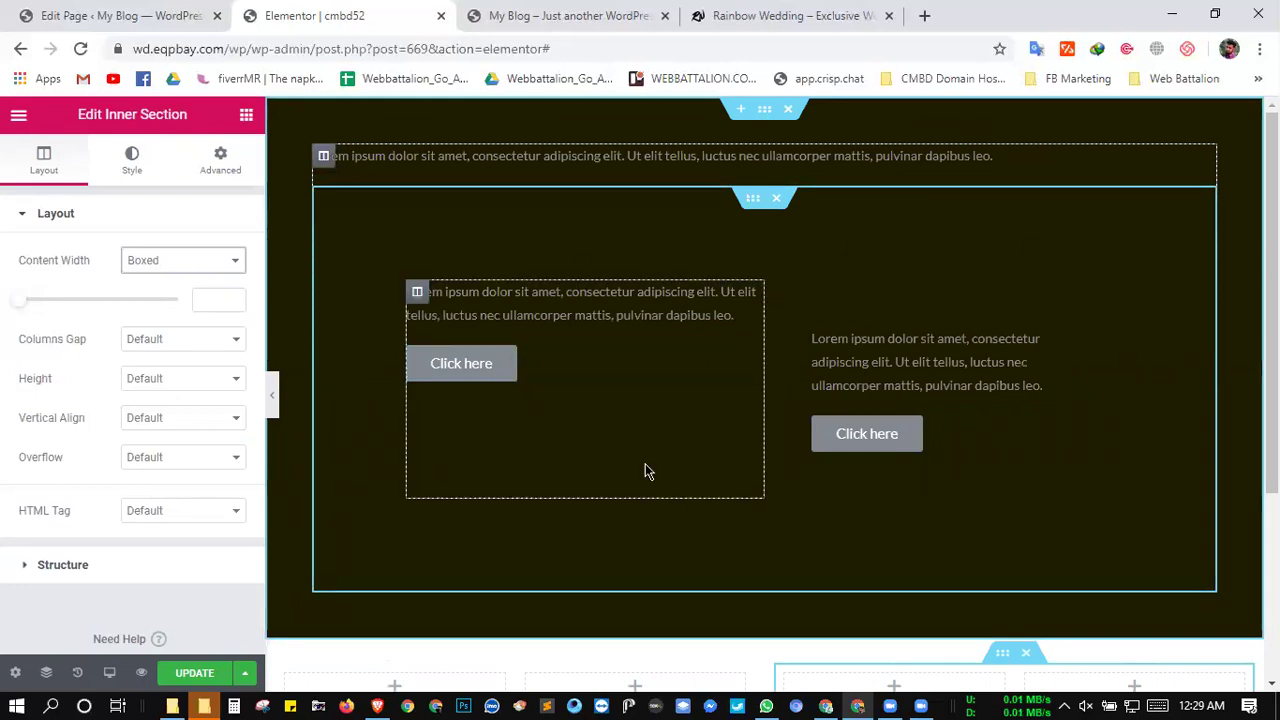
{"action": "scroll", "coordinate": [649, 471], "scroll_direction": "down", "scroll_amount": 3}
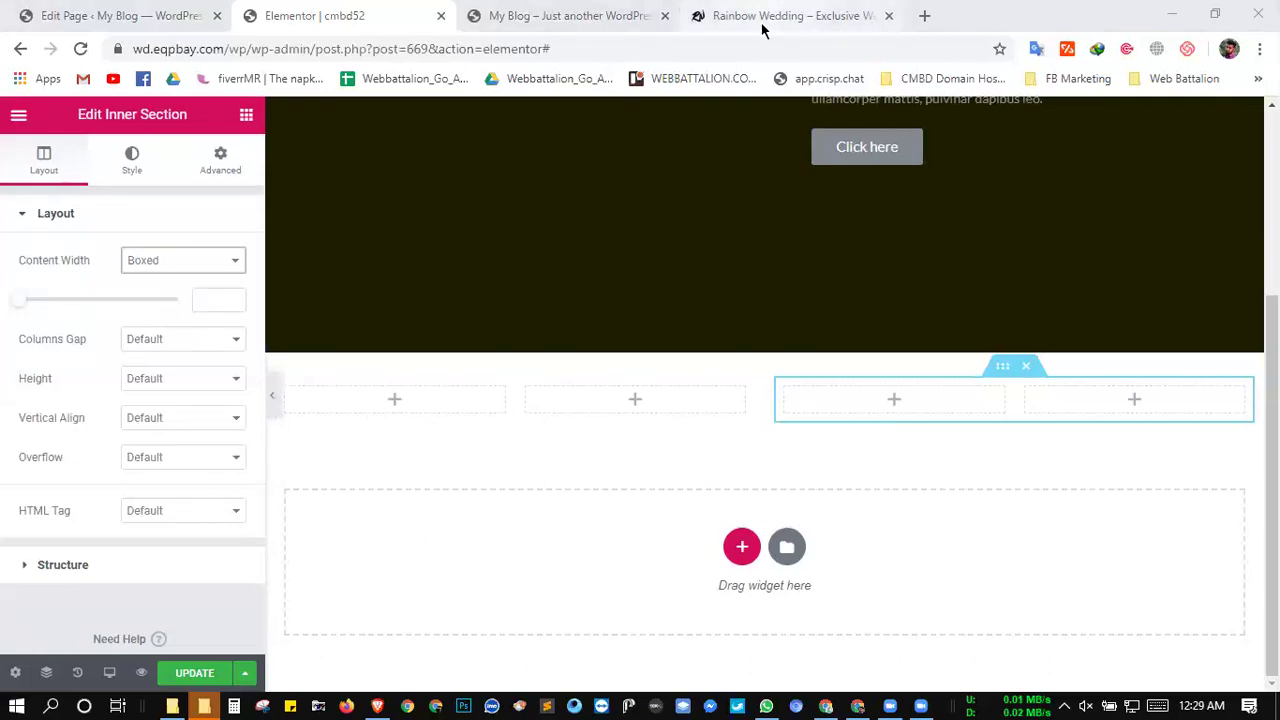
{"action": "left_click", "coordinate": [246, 114]}
{"action": "left_click_drag", "start_coordinate": [70, 296], "coordinate": [434, 420]}
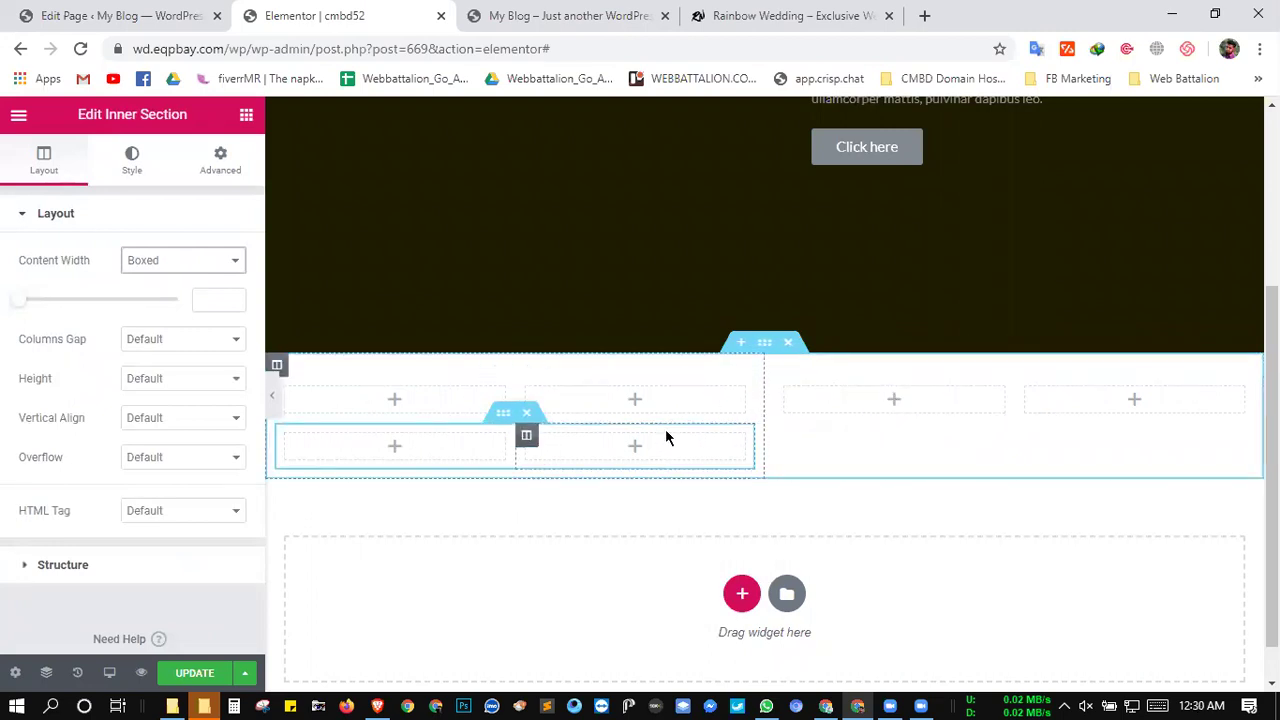
- Place a text editor in each of the two inner columns on the right side of the section
{"action": "left_click", "coordinate": [240, 118]}
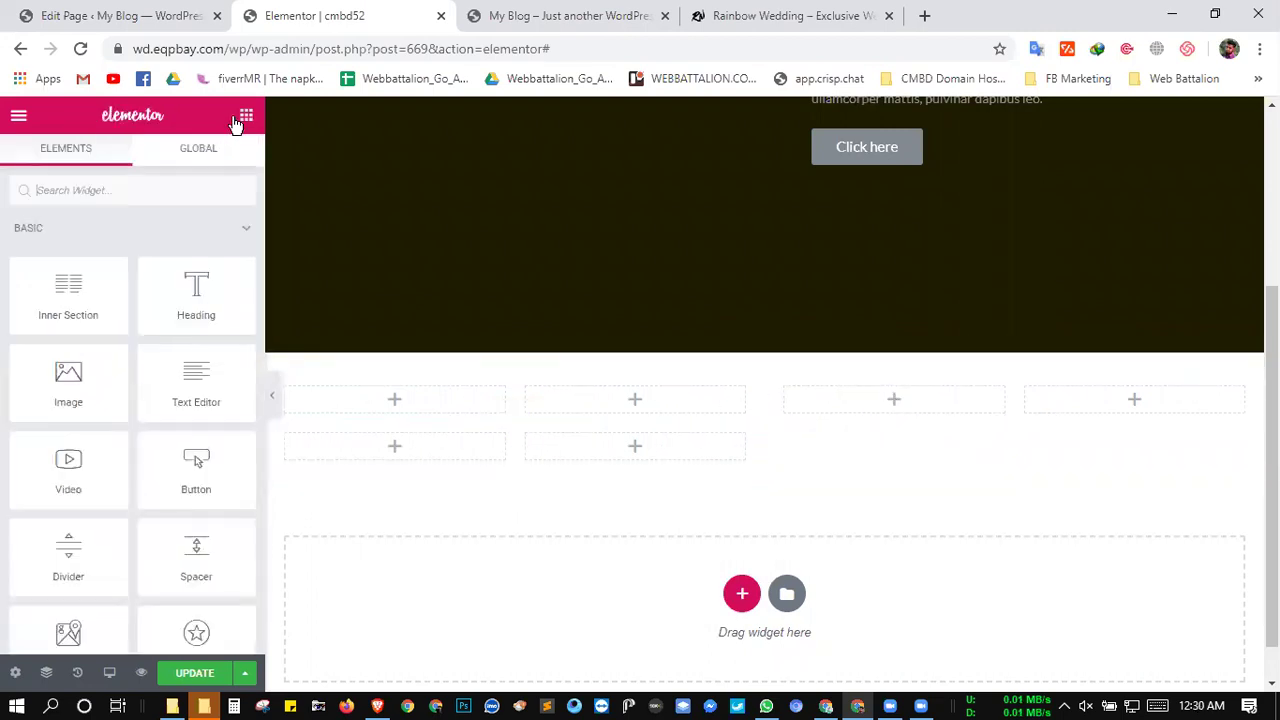
{"action": "left_click_drag", "start_coordinate": [209, 403], "coordinate": [864, 405]}
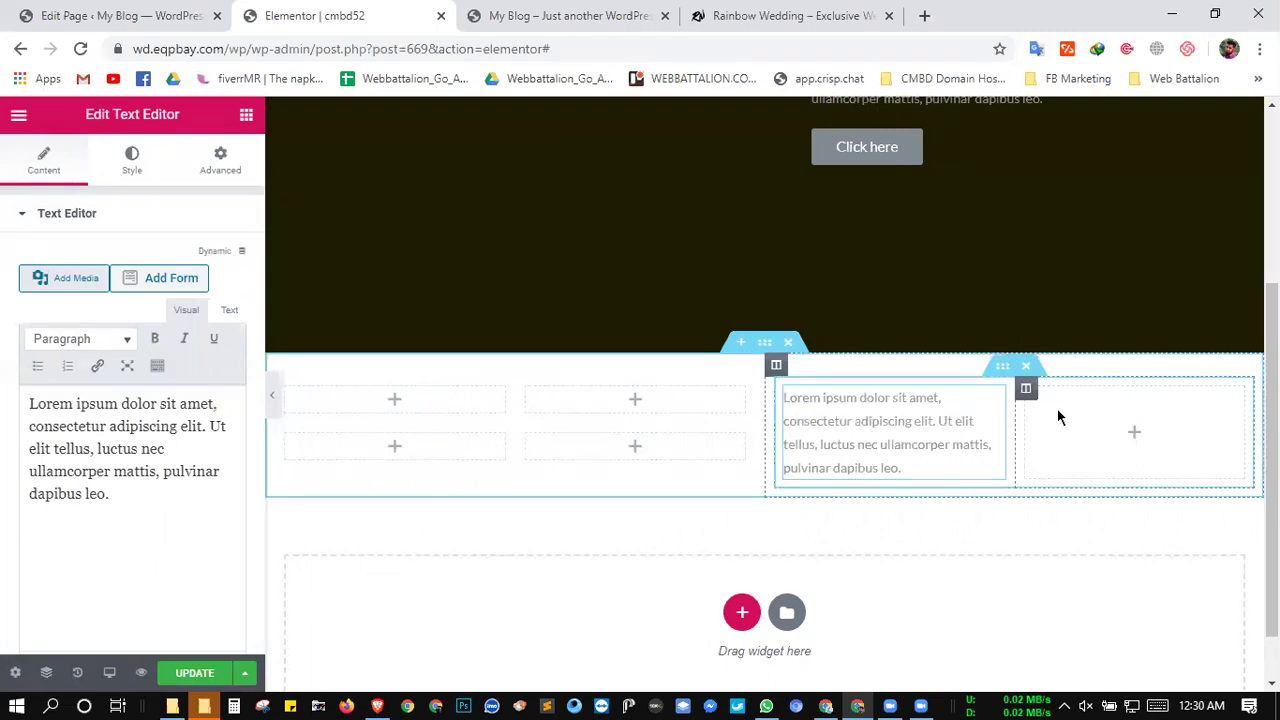
{"action": "left_click", "coordinate": [246, 119]}
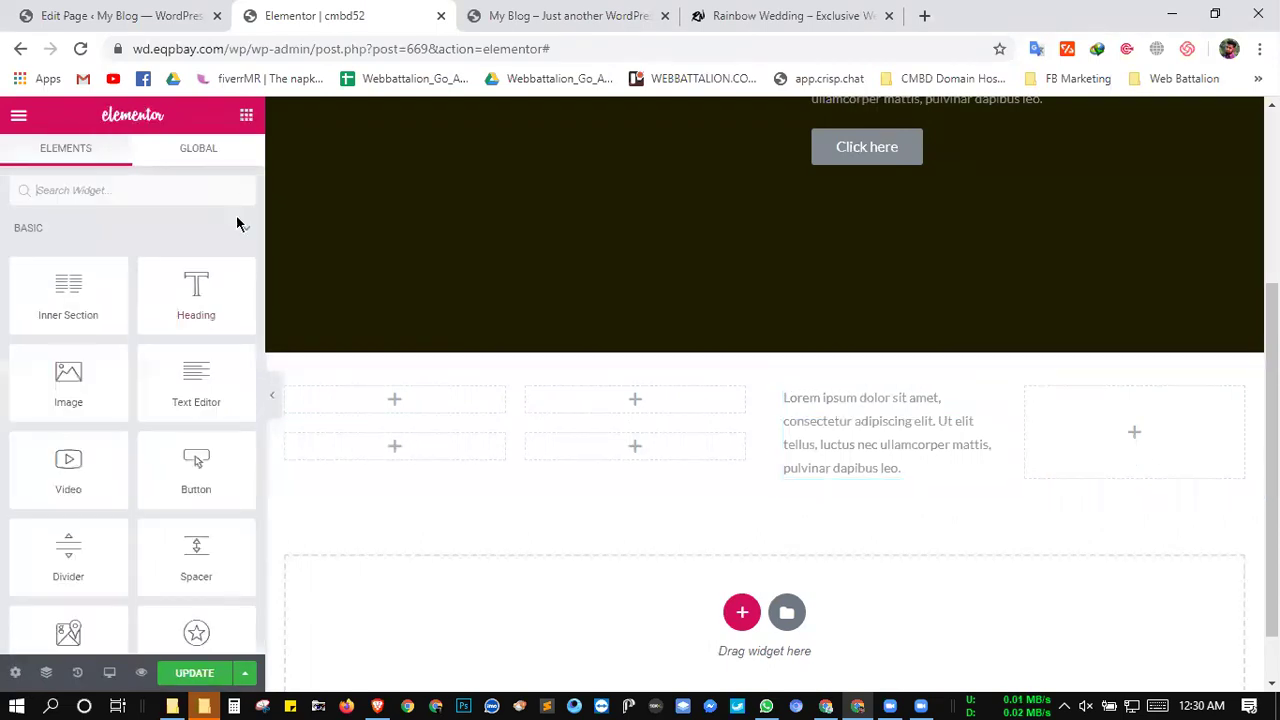
{"action": "left_click_drag", "start_coordinate": [213, 364], "coordinate": [1111, 413]}
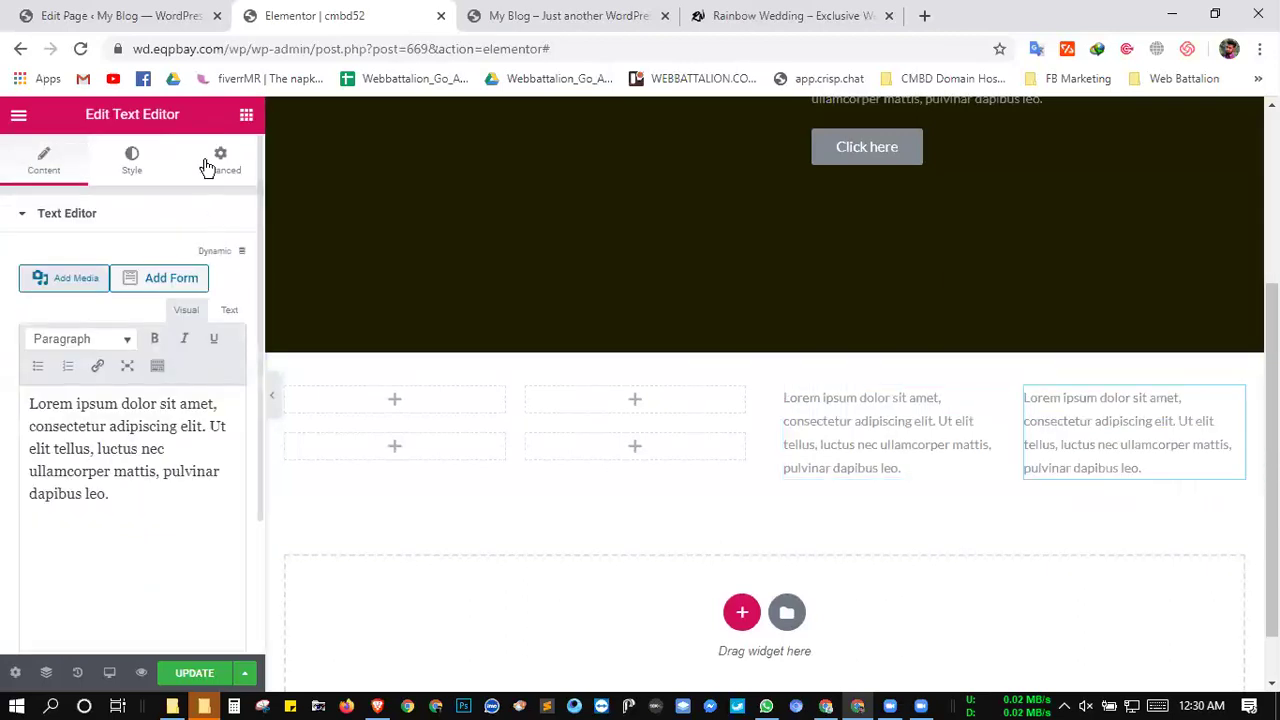
- Place a button in each column of the upper inner section on the left side
{"action": "left_click", "coordinate": [246, 117]}
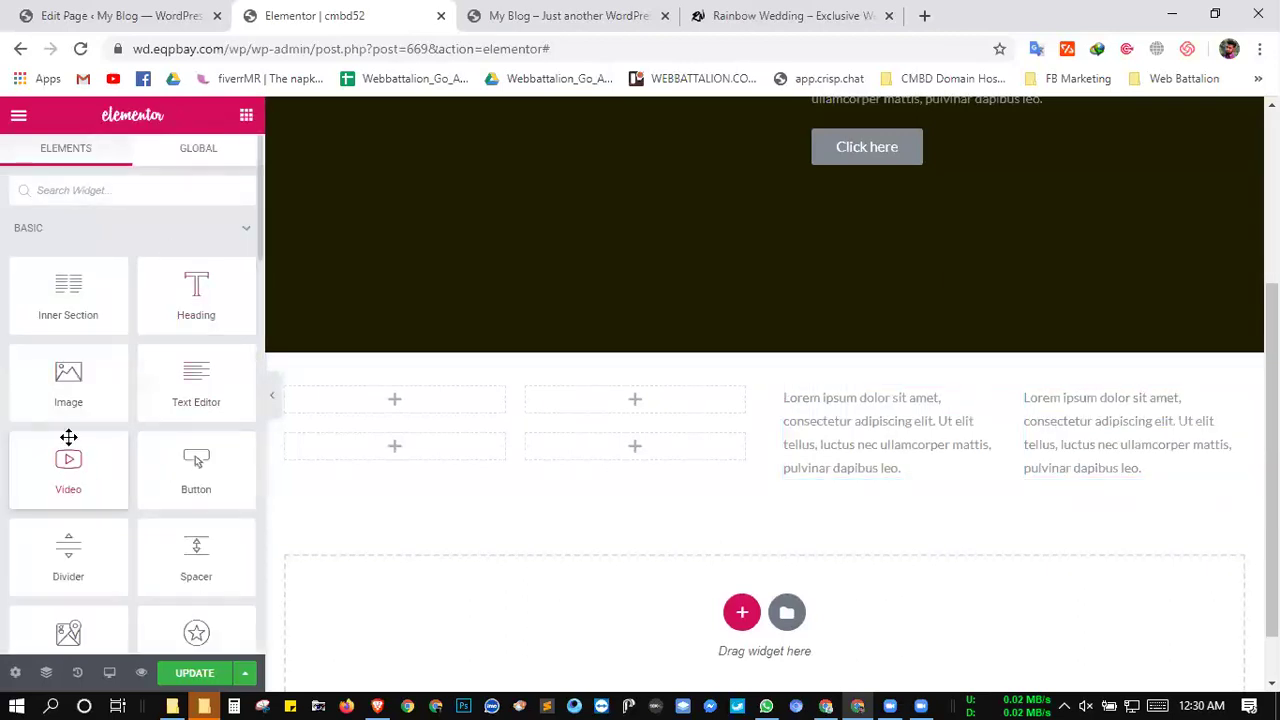
{"action": "left_click_drag", "start_coordinate": [455, 447], "coordinate": [440, 390]}
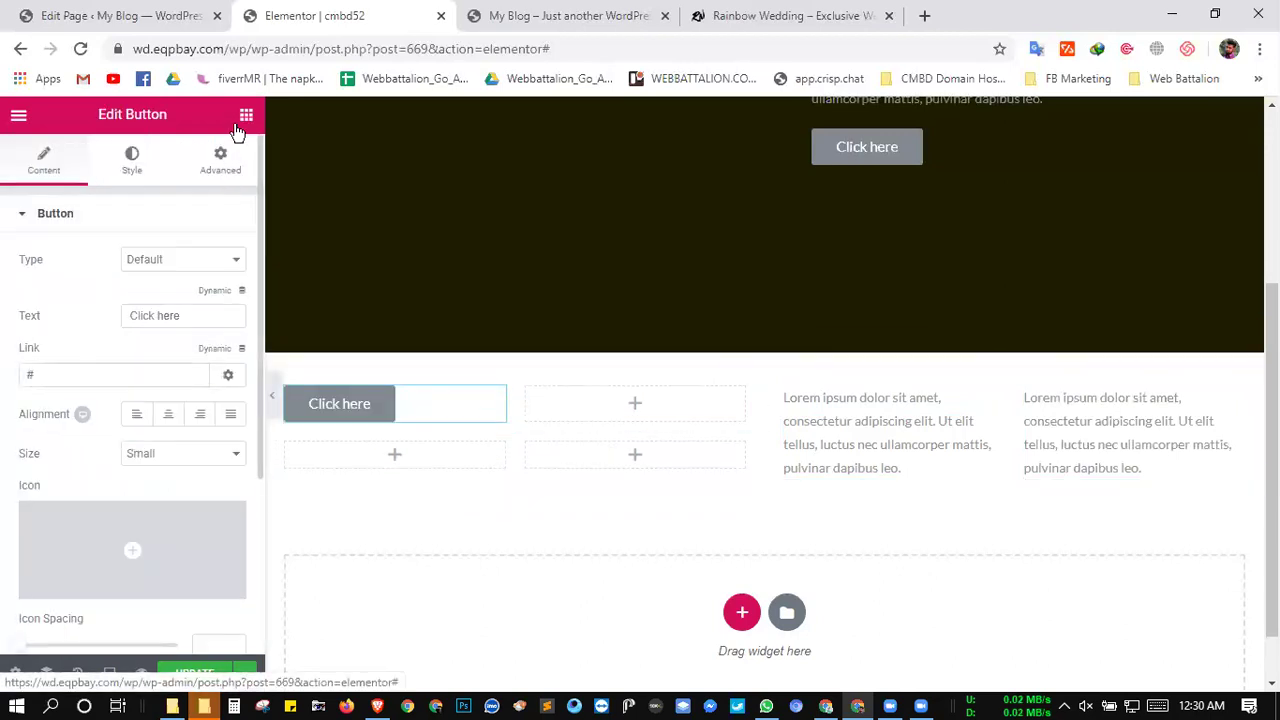
{"action": "left_click_drag", "start_coordinate": [201, 464], "coordinate": [641, 392]}
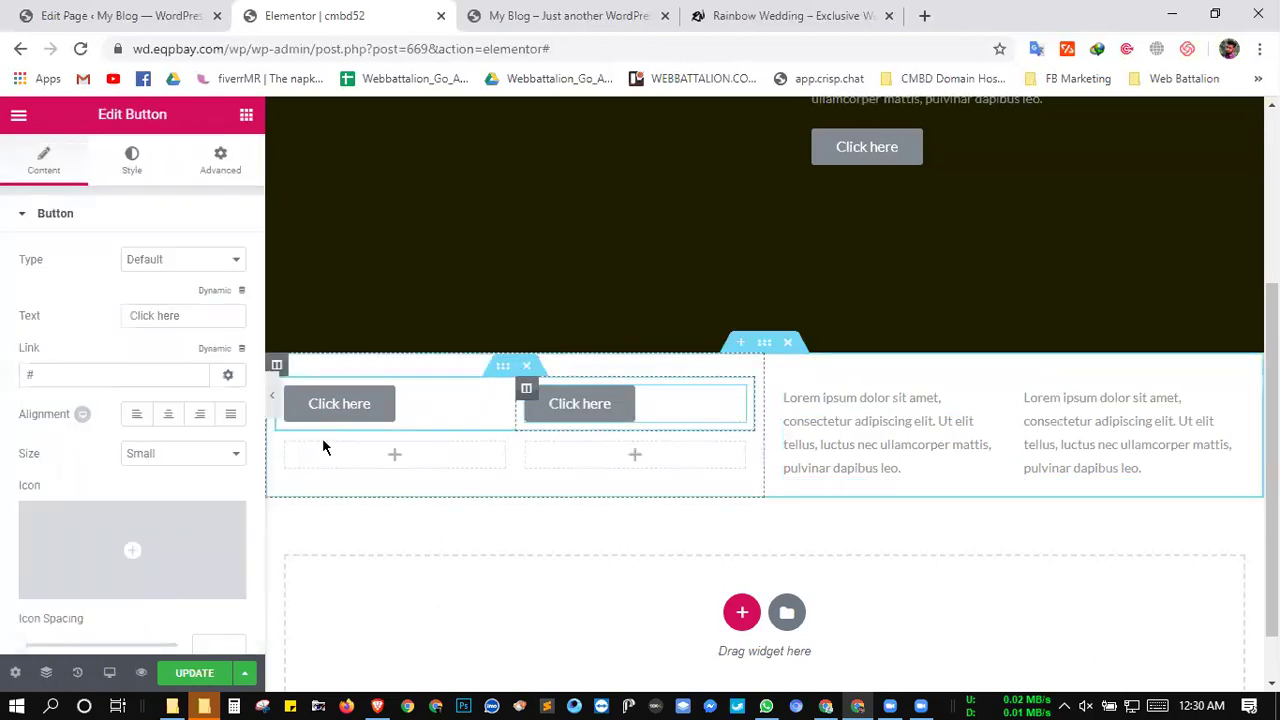
- Place a video in the left column and a heading in the right column of the lower inner section
{"action": "left_click", "coordinate": [247, 117]}
{"action": "left_click_drag", "start_coordinate": [74, 451], "coordinate": [374, 449]}
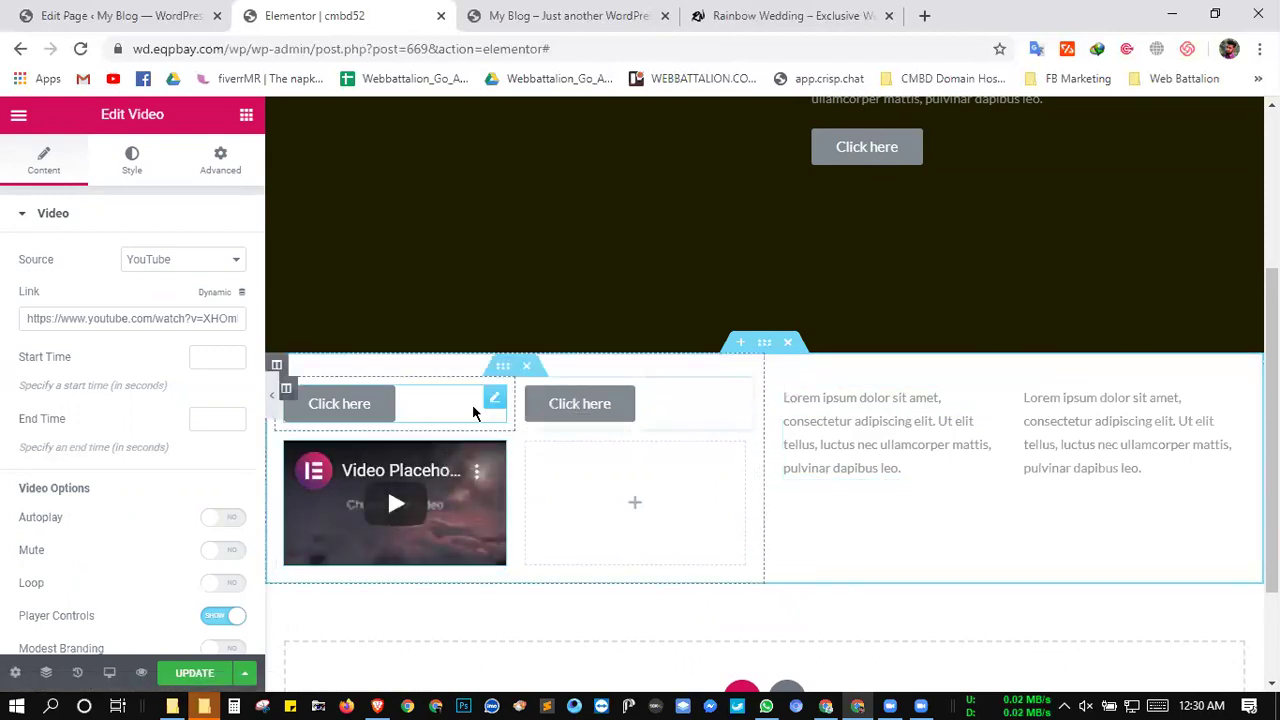
{"action": "left_click", "coordinate": [246, 114]}
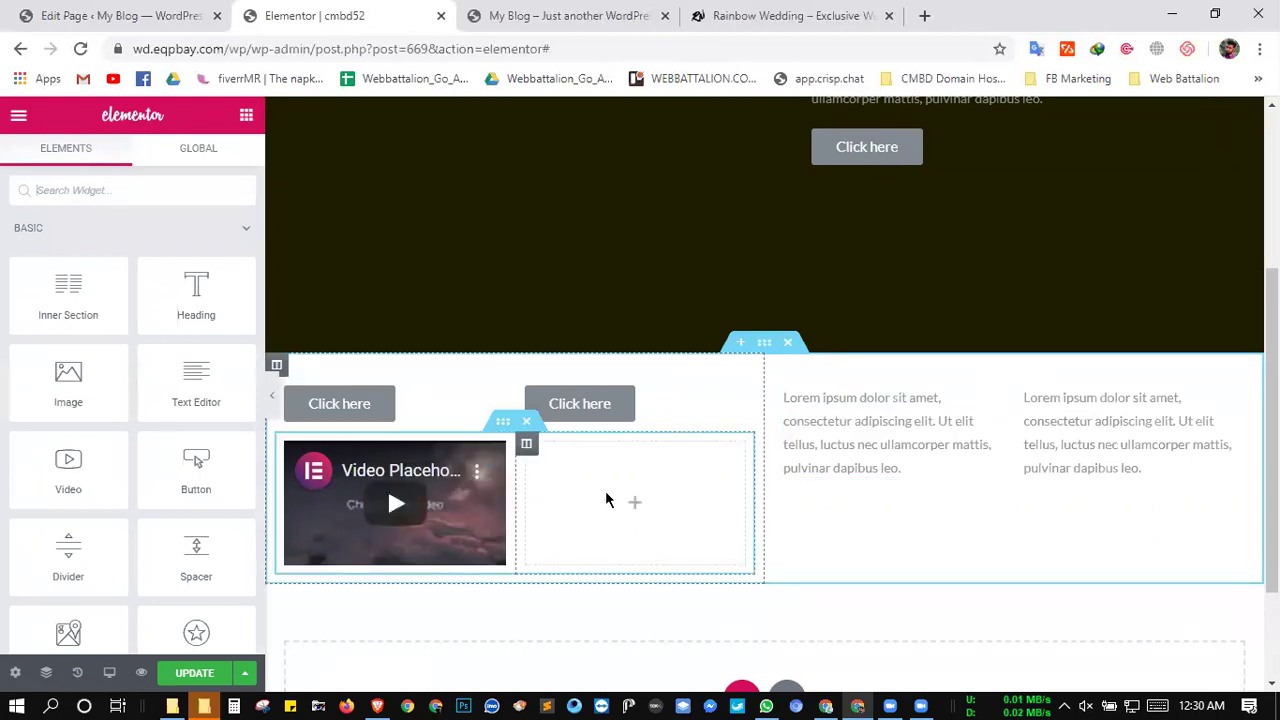
{"action": "left_click_drag", "start_coordinate": [174, 296], "coordinate": [688, 542]}
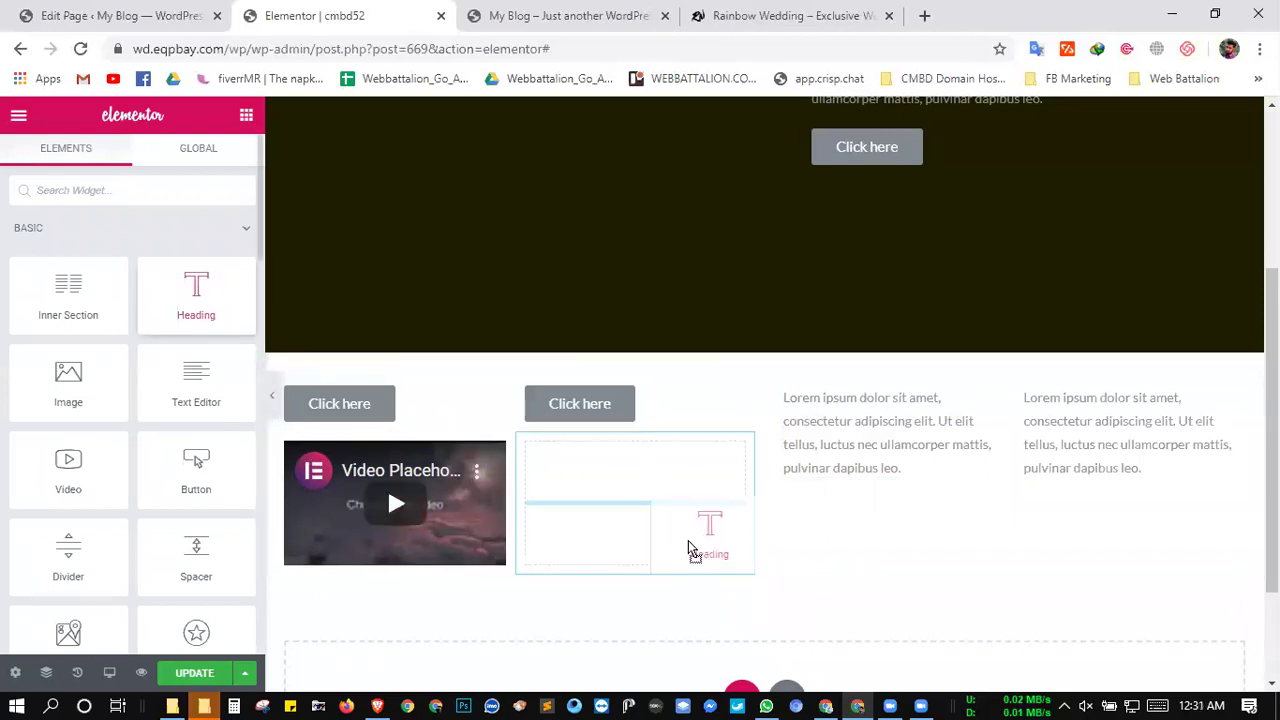
{"action": "left_click_drag", "start_coordinate": [633, 501], "coordinate": [631, 507]}
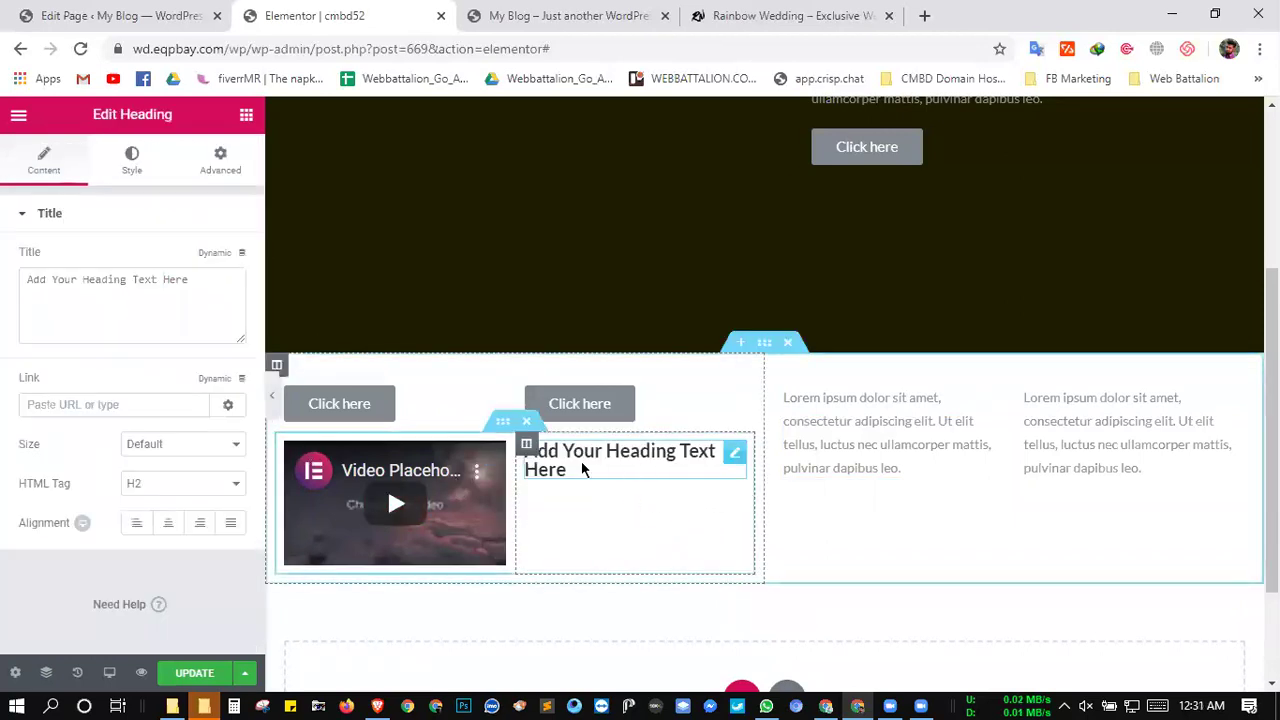
- Add a text editor below the heading in the right column of the lower inner section
{"action": "left_click", "coordinate": [246, 117]}
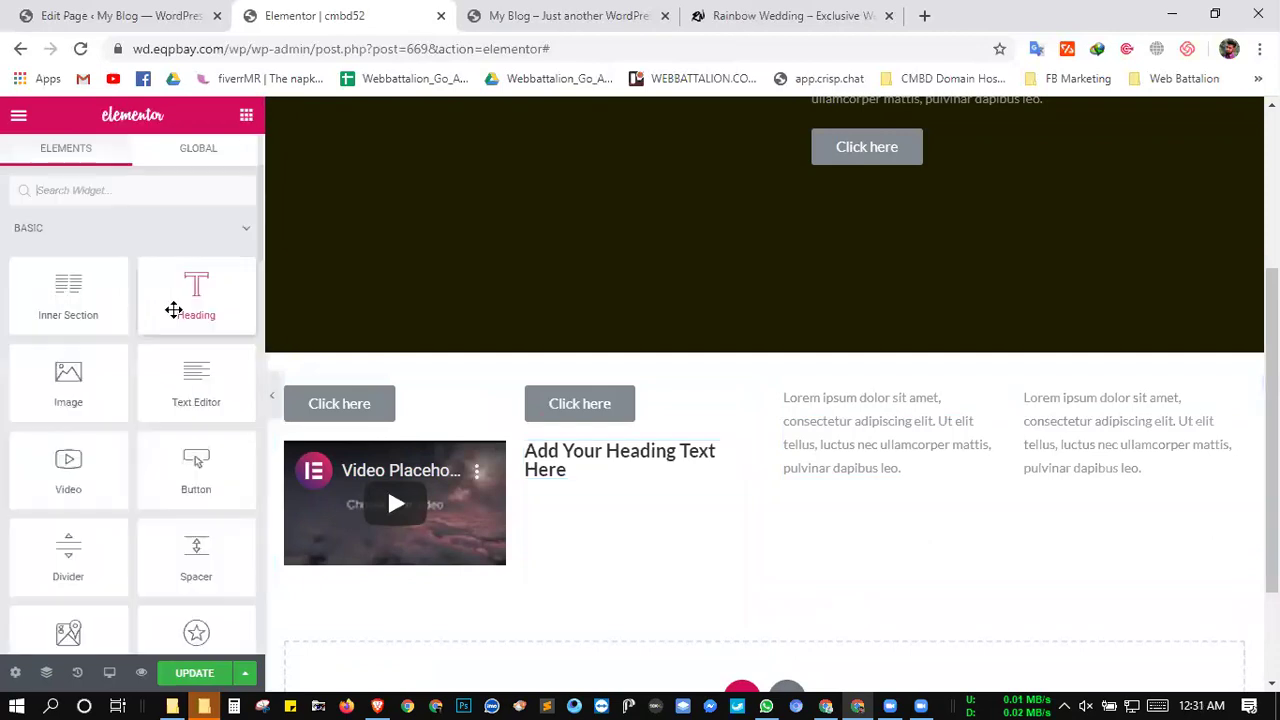
{"action": "left_click_drag", "start_coordinate": [189, 383], "coordinate": [577, 480]}
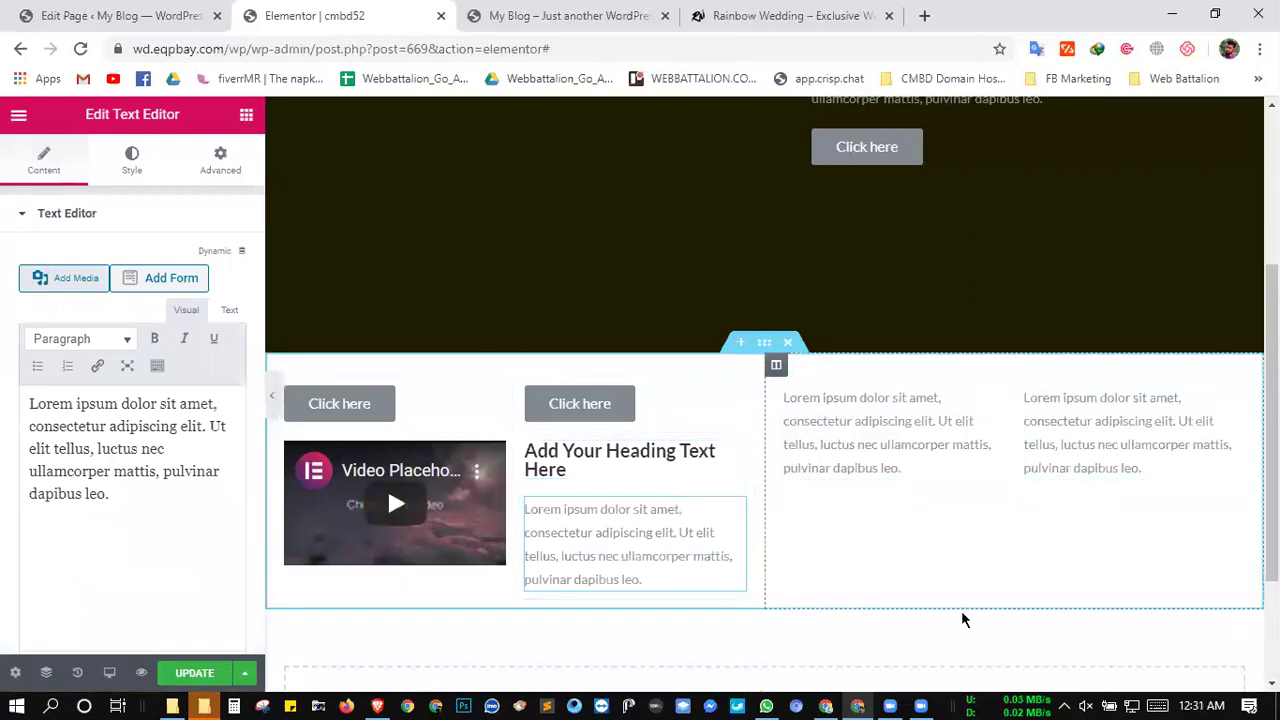
{"action": "scroll", "coordinate": [763, 258], "scroll_direction": "down", "scroll_amount": 1}
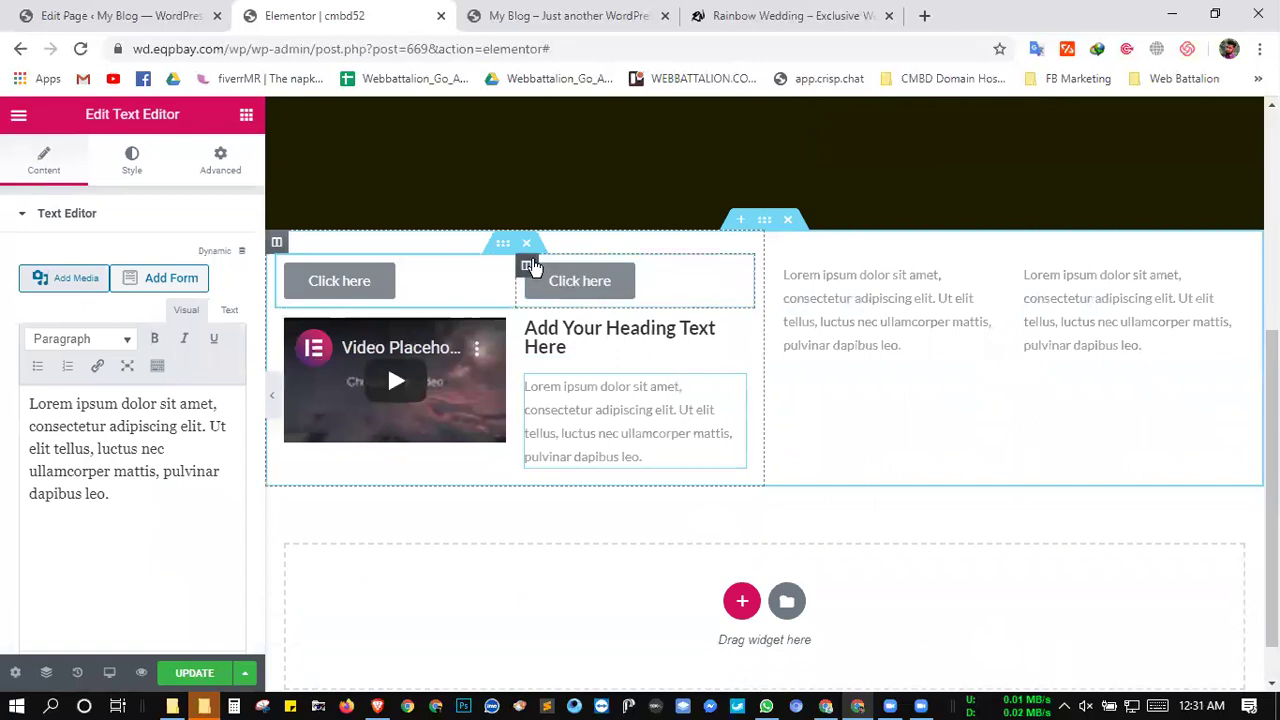
- Give the right column of the upper inner section a gradient background with #61ce70 as the first color
{"action": "left_click", "coordinate": [527, 266]}
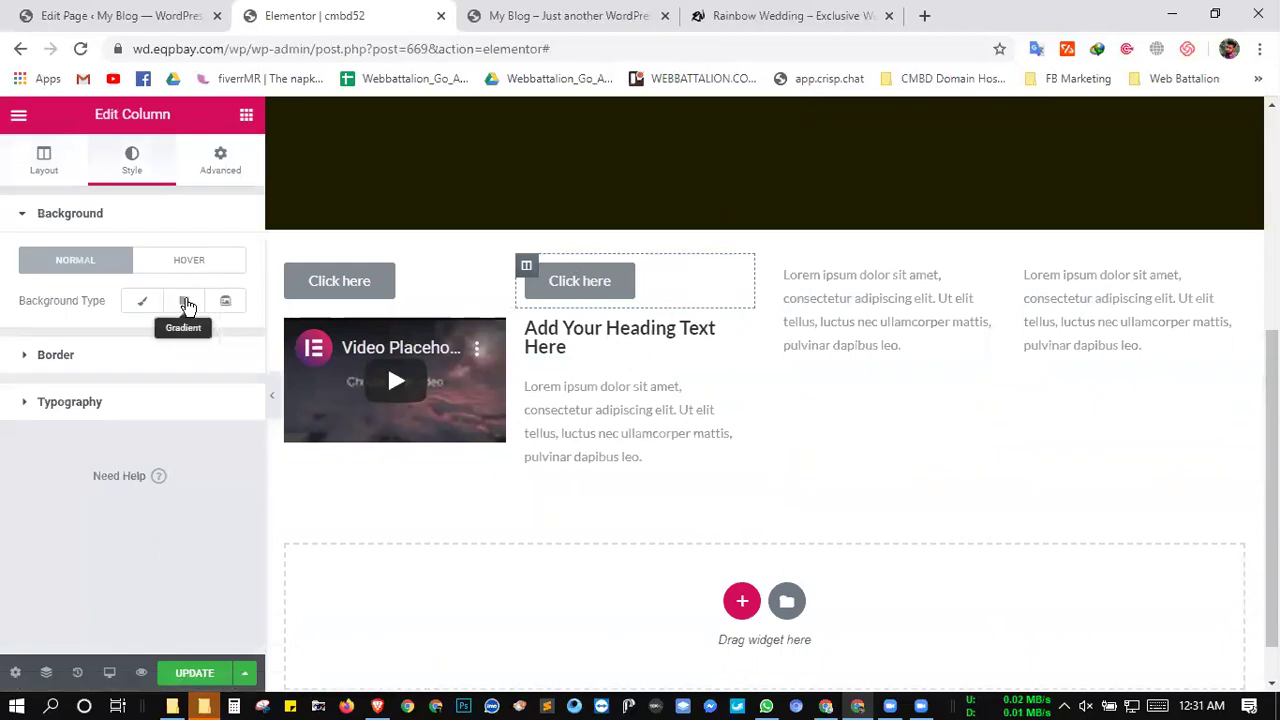
{"action": "left_click", "coordinate": [192, 303]}
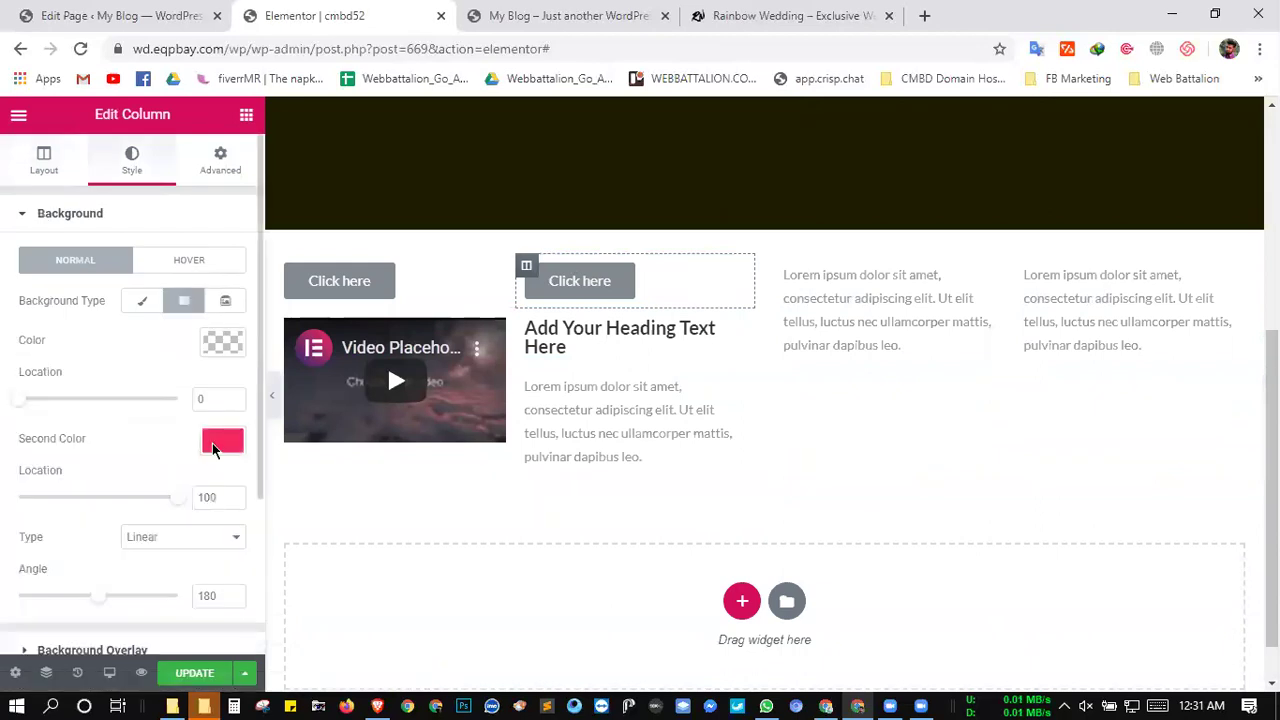
{"action": "left_click", "coordinate": [232, 348]}
{"action": "left_click", "coordinate": [100, 561]}
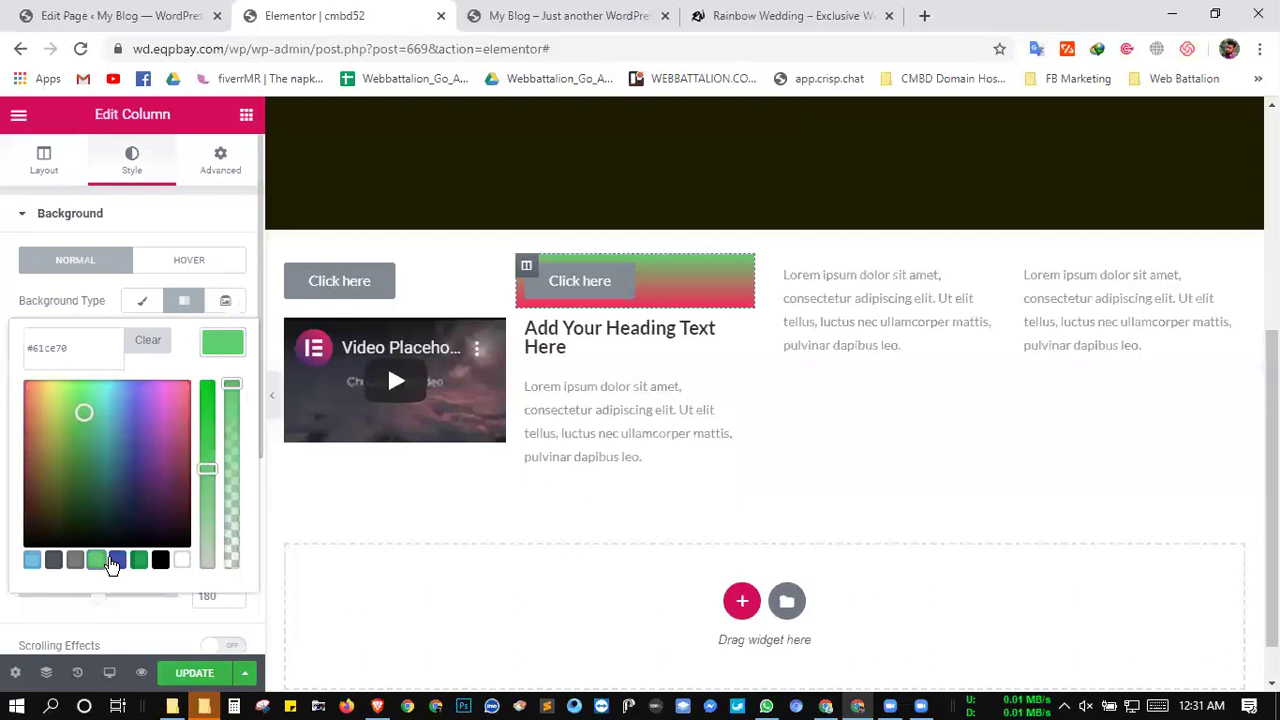
{"action": "left_click", "coordinate": [234, 341]}
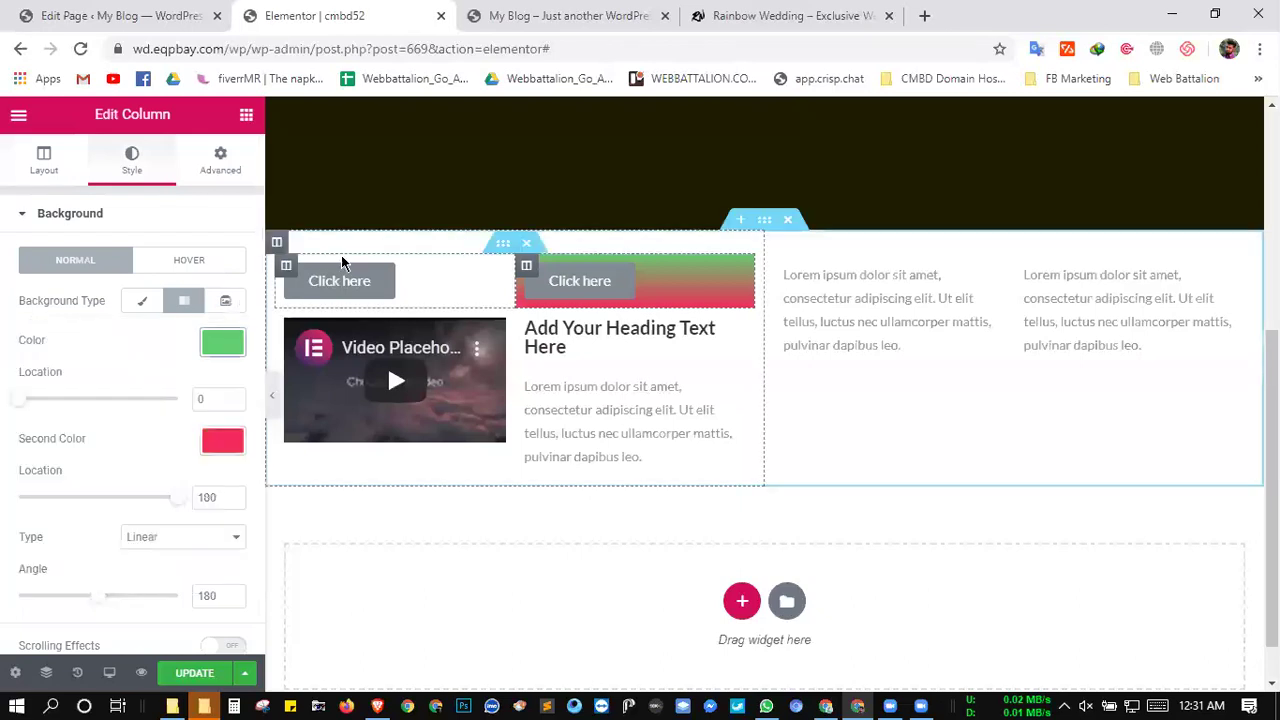
- Duplicate the text editor in each of the two inner columns on the section's right side
{"action": "left_click", "coordinate": [287, 266]}
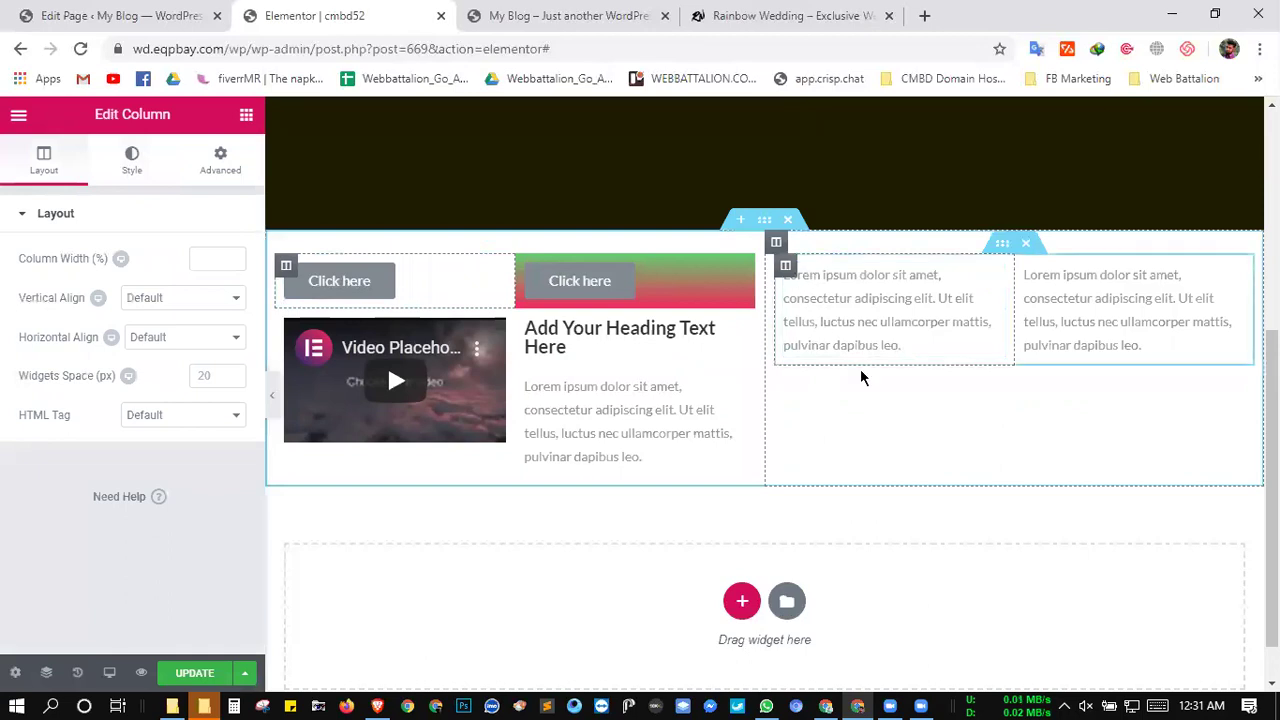
{"action": "right_click", "coordinate": [991, 284]}
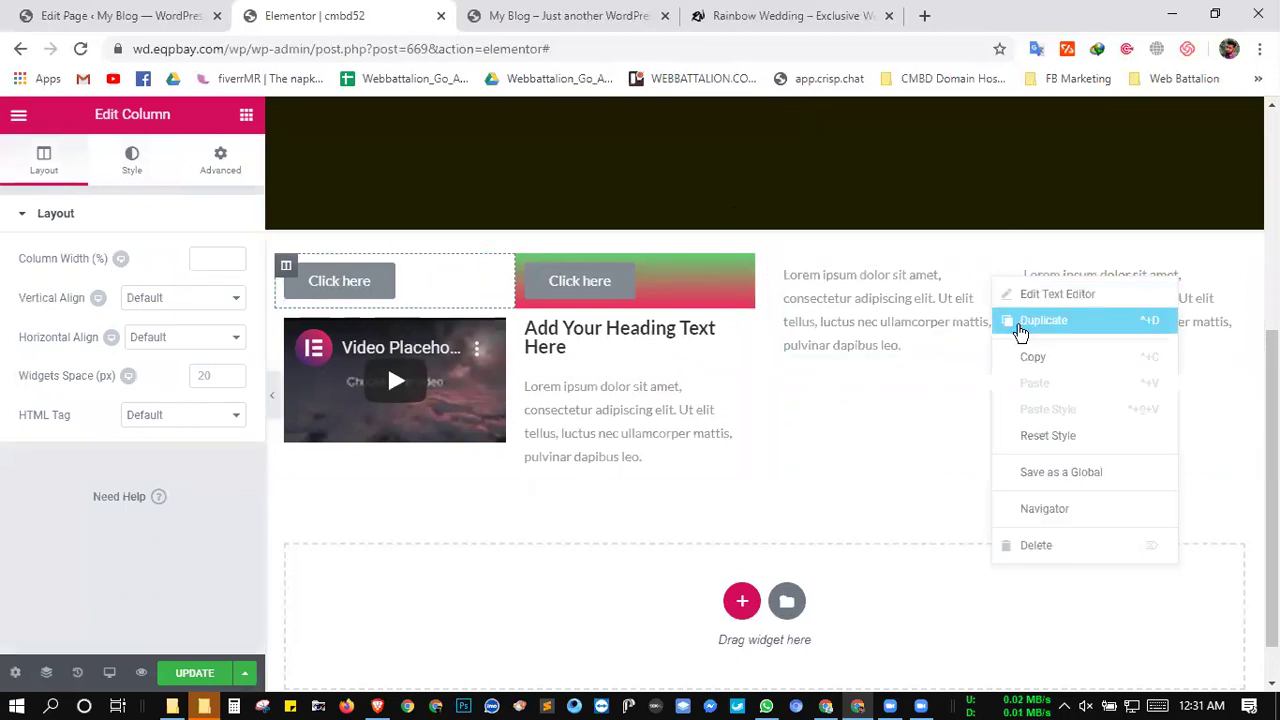
{"action": "left_click", "coordinate": [1021, 322]}
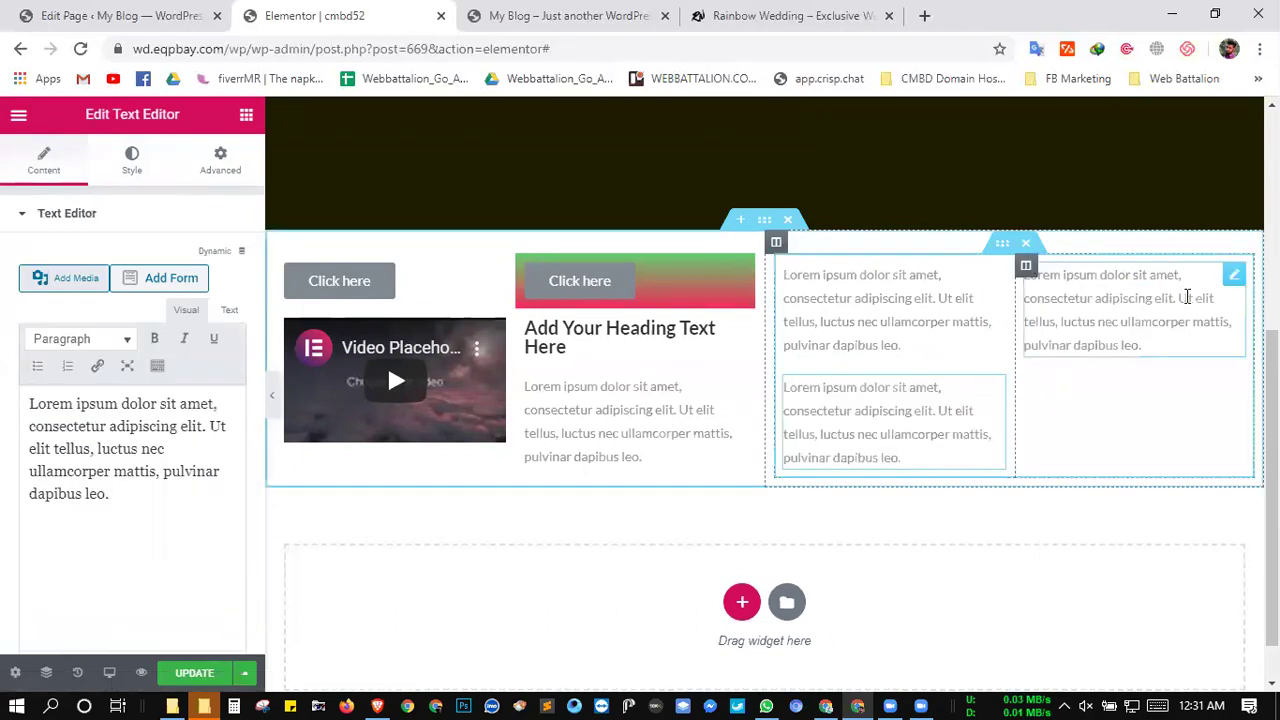
{"action": "right_click", "coordinate": [1233, 274]}
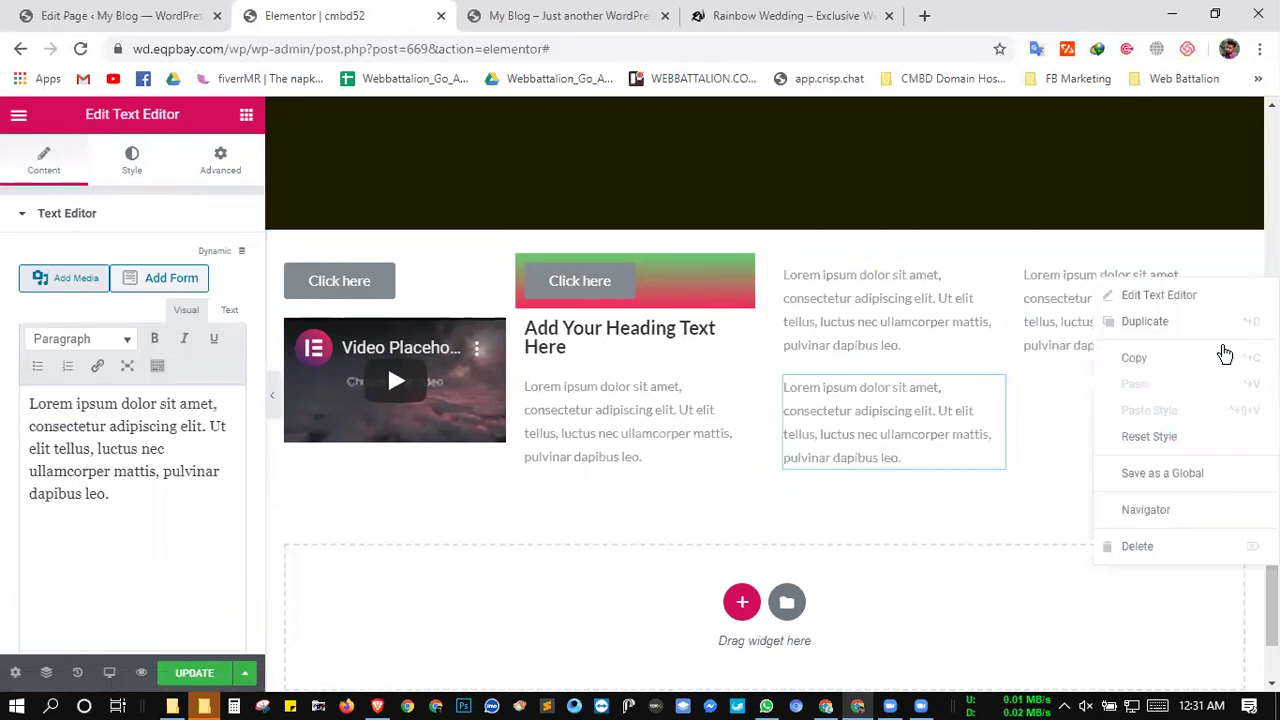
{"action": "left_click", "coordinate": [1195, 322]}
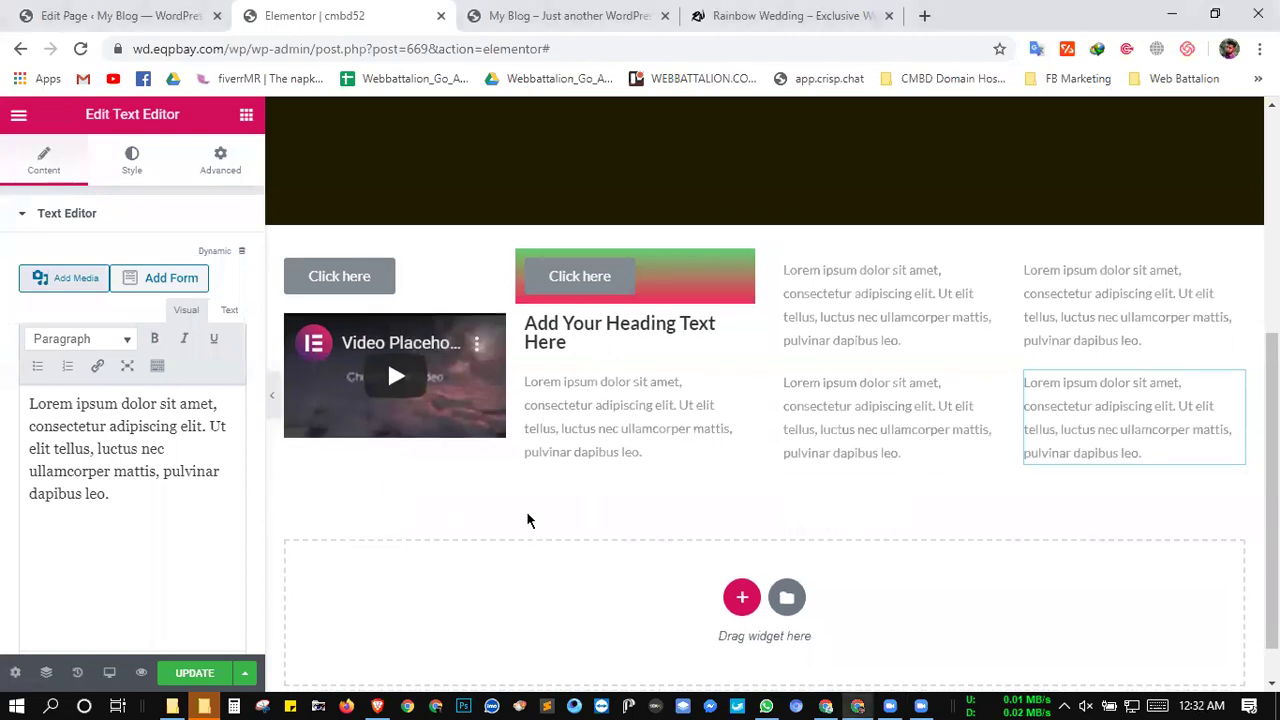
{"action": "scroll", "coordinate": [528, 520], "scroll_direction": "down", "scroll_amount": 1}
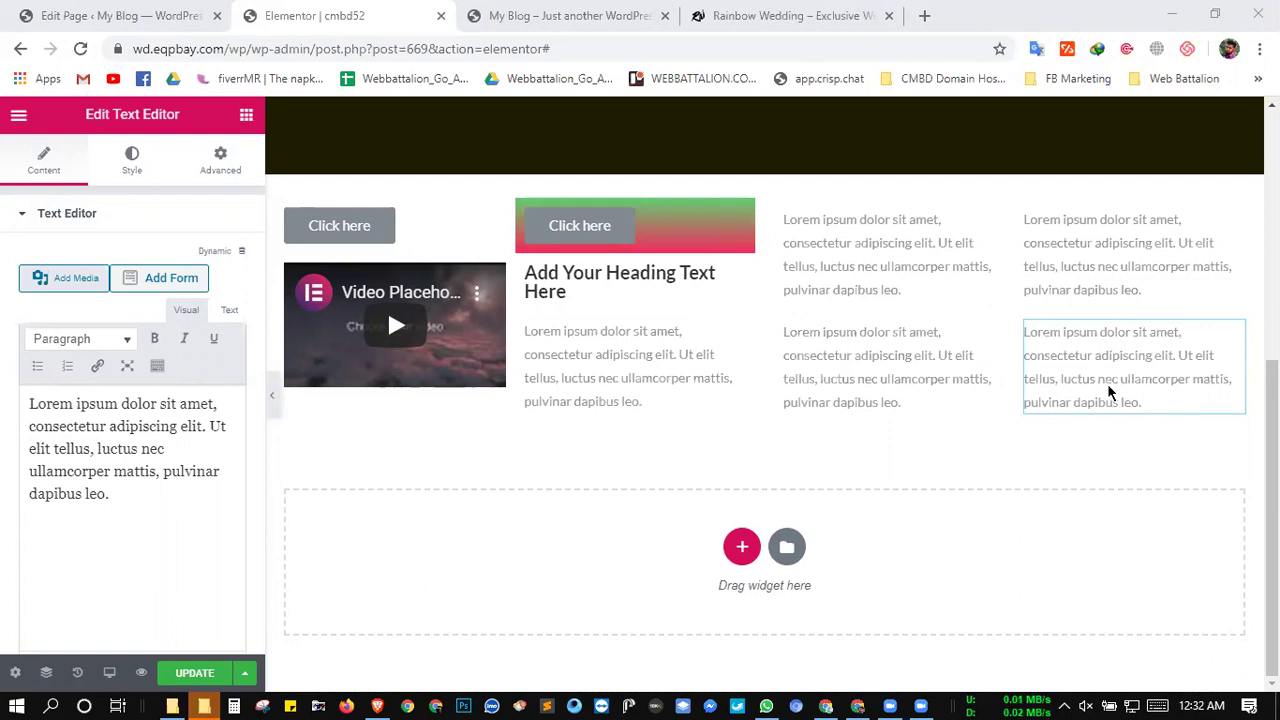
{"action": "left_click", "coordinate": [204, 697]}
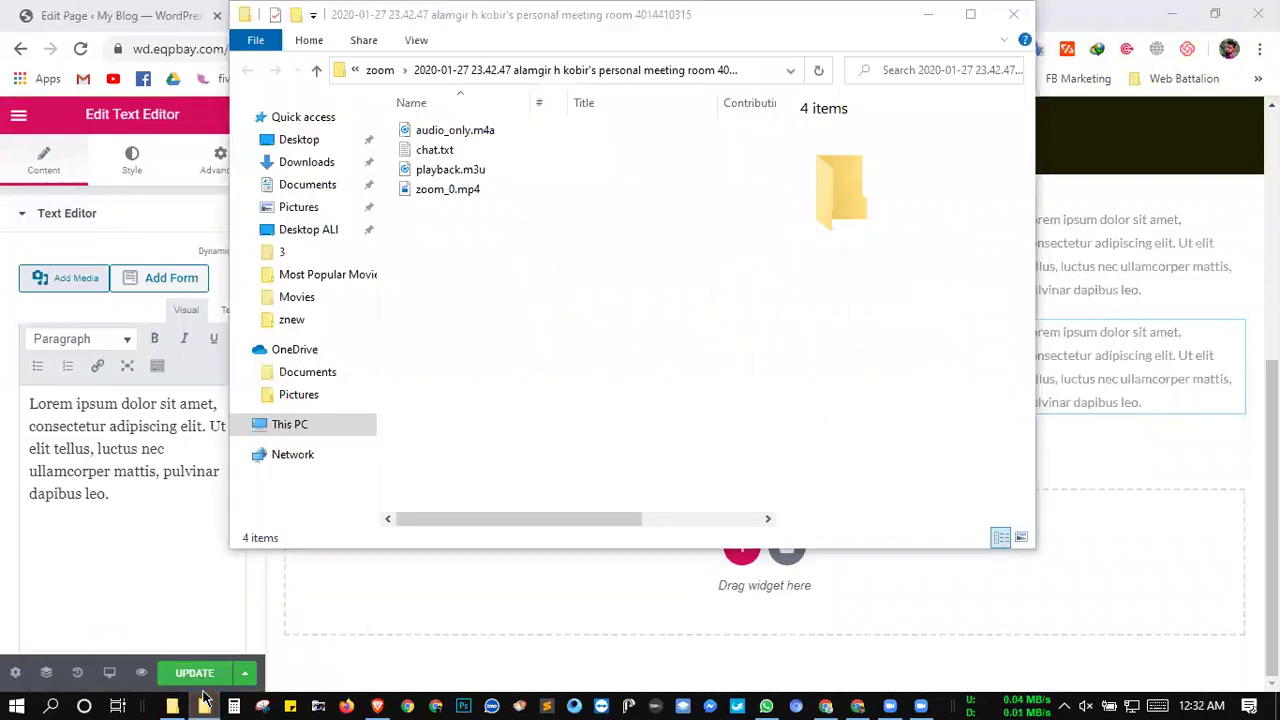
{"action": "left_click", "coordinate": [204, 697]}
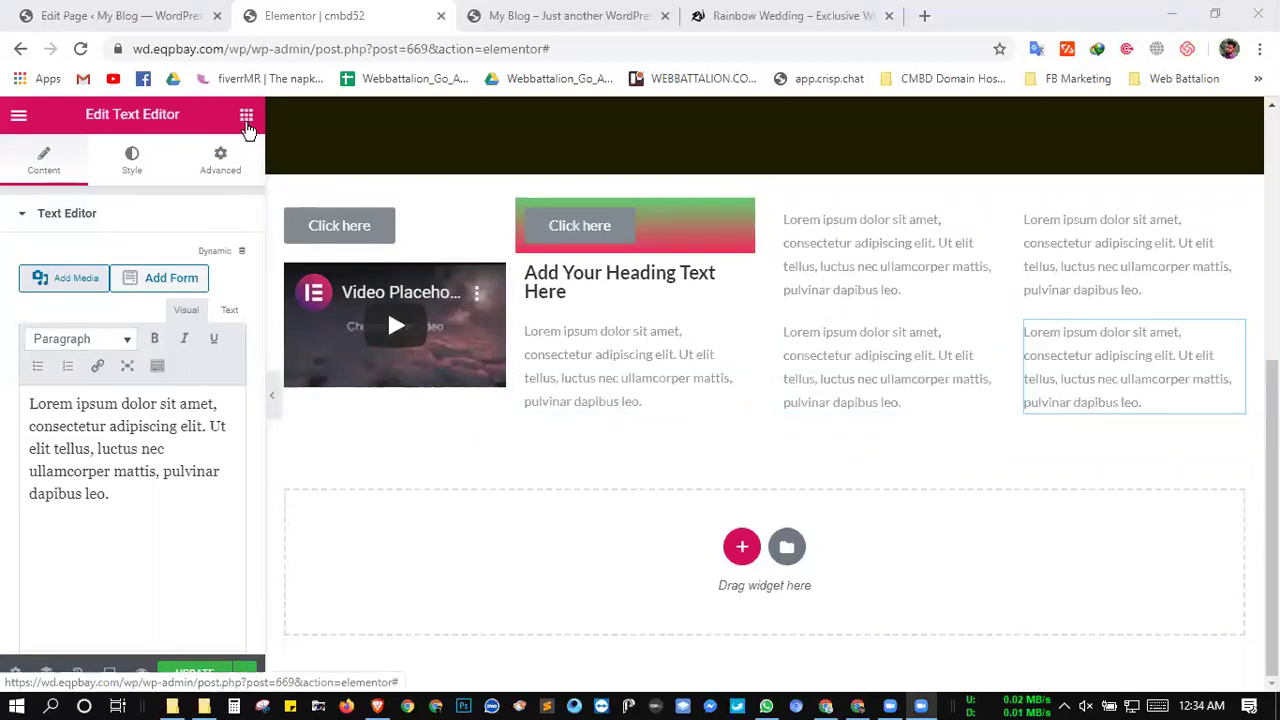
- Add a four-column section at the end of the page and place an inner section in its first column
{"action": "left_click", "coordinate": [246, 117]}
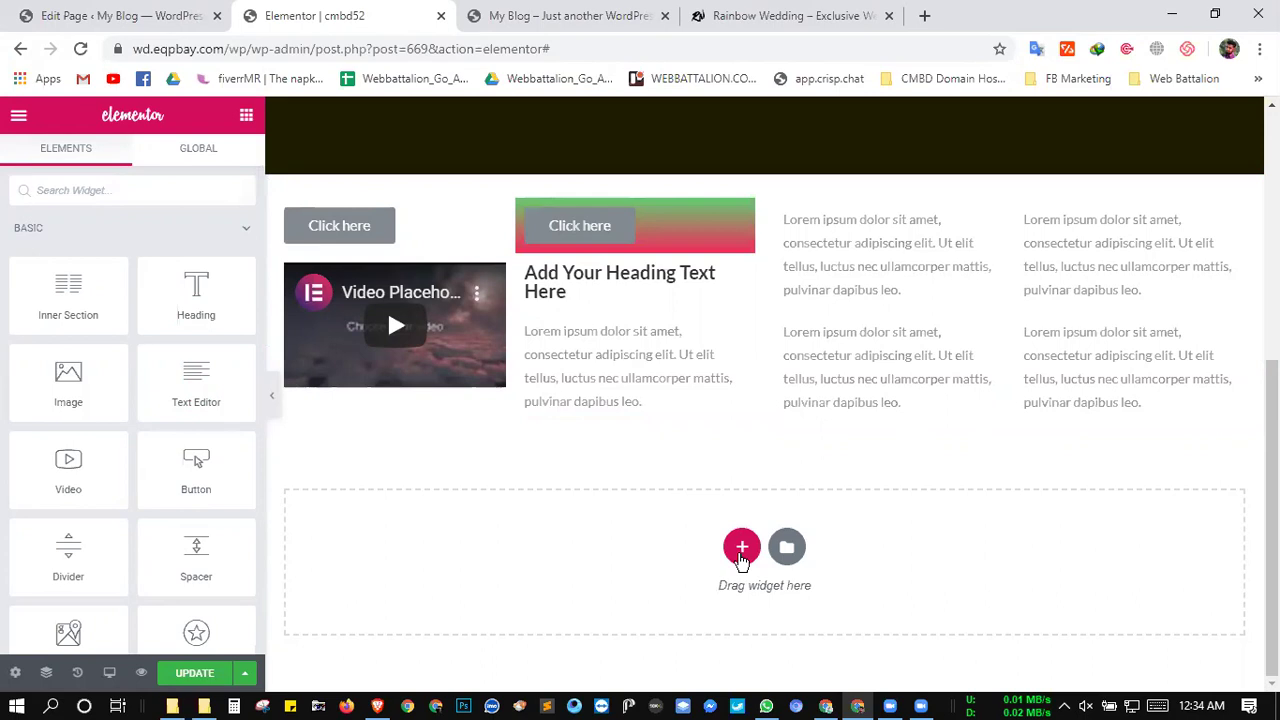
{"action": "left_click", "coordinate": [740, 552]}
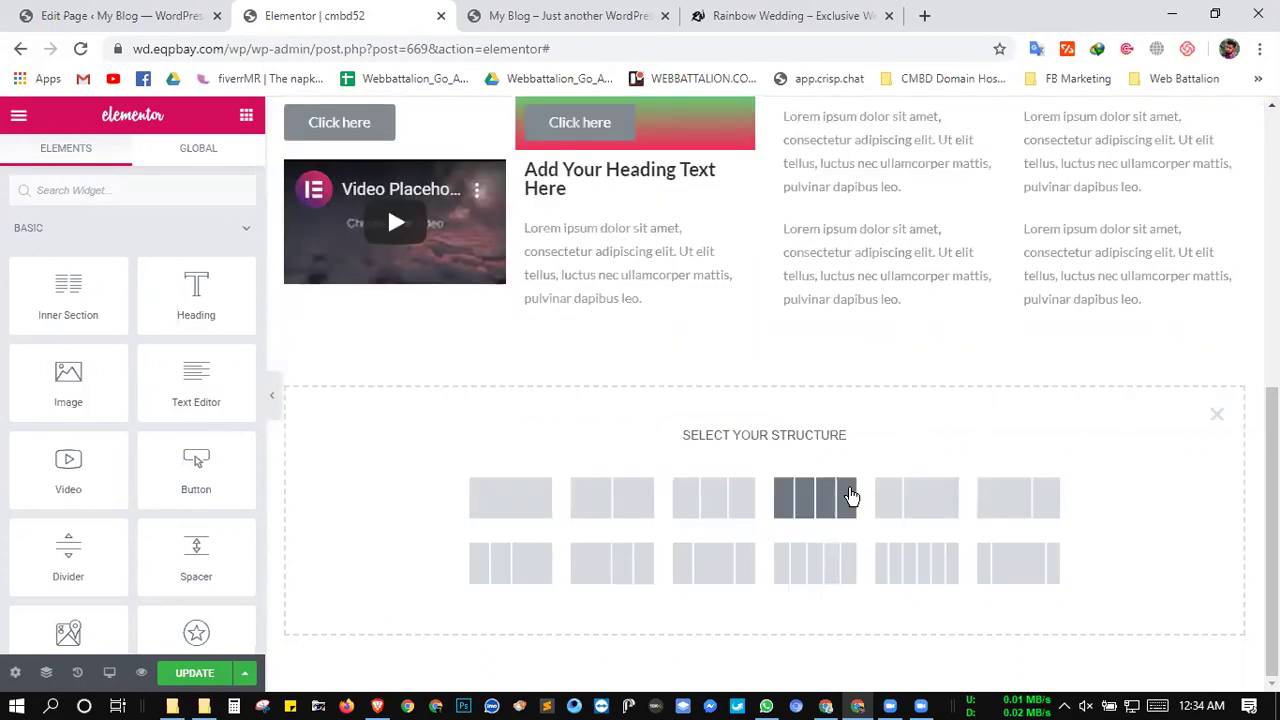
{"action": "left_click", "coordinate": [811, 511]}
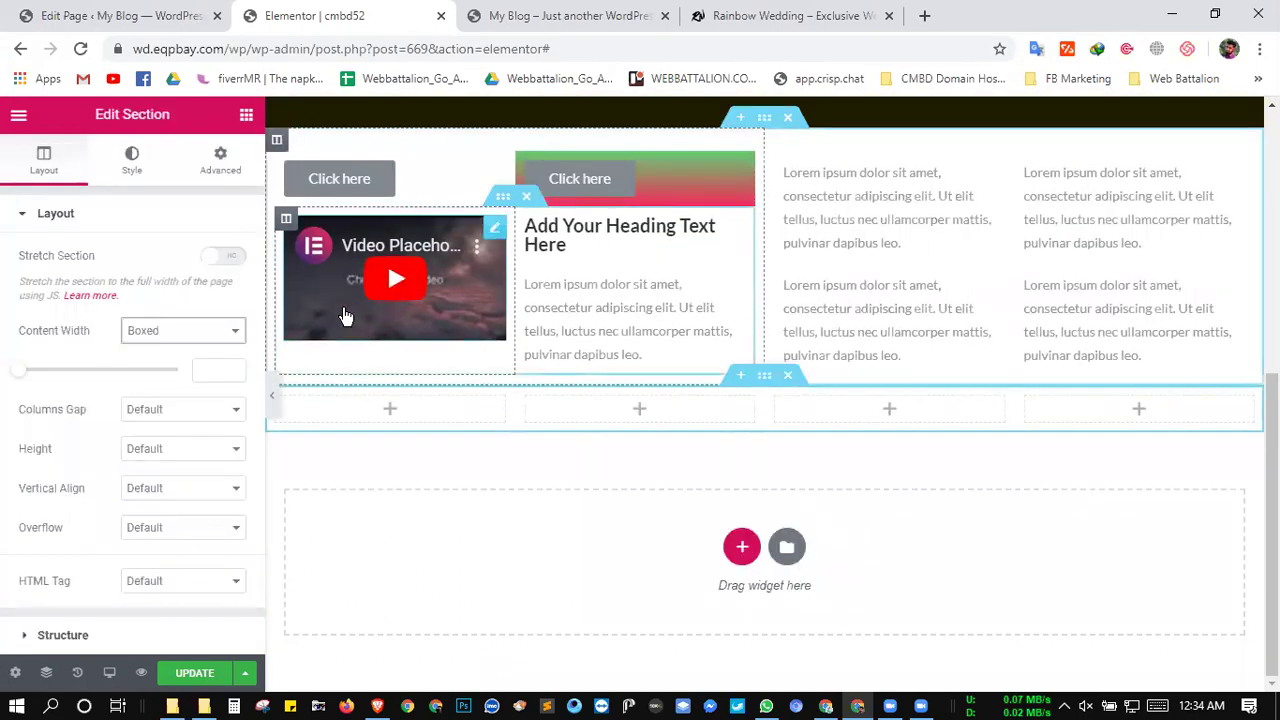
{"action": "left_click", "coordinate": [246, 114]}
{"action": "left_click_drag", "start_coordinate": [83, 306], "coordinate": [540, 365]}
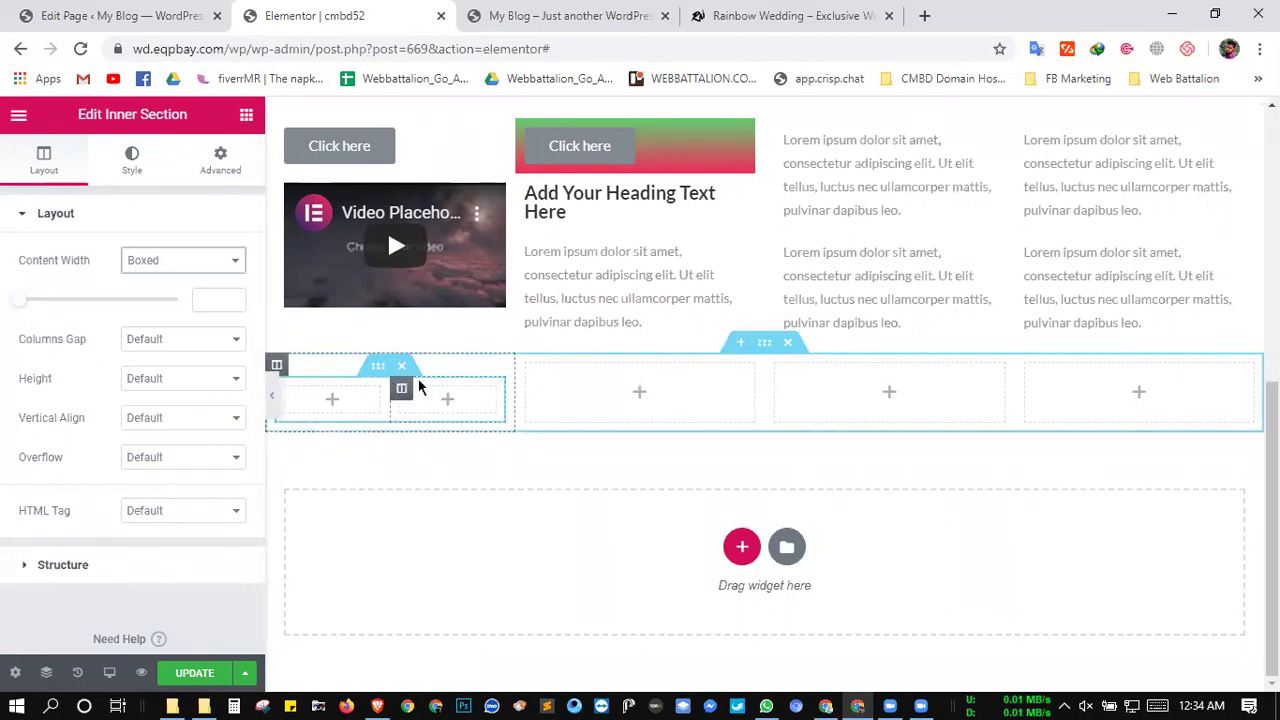
- Copy the whole section with the buttons, video and text editors and paste it below the four-column section
{"action": "scroll", "coordinate": [617, 366], "scroll_direction": "up", "scroll_amount": 2}
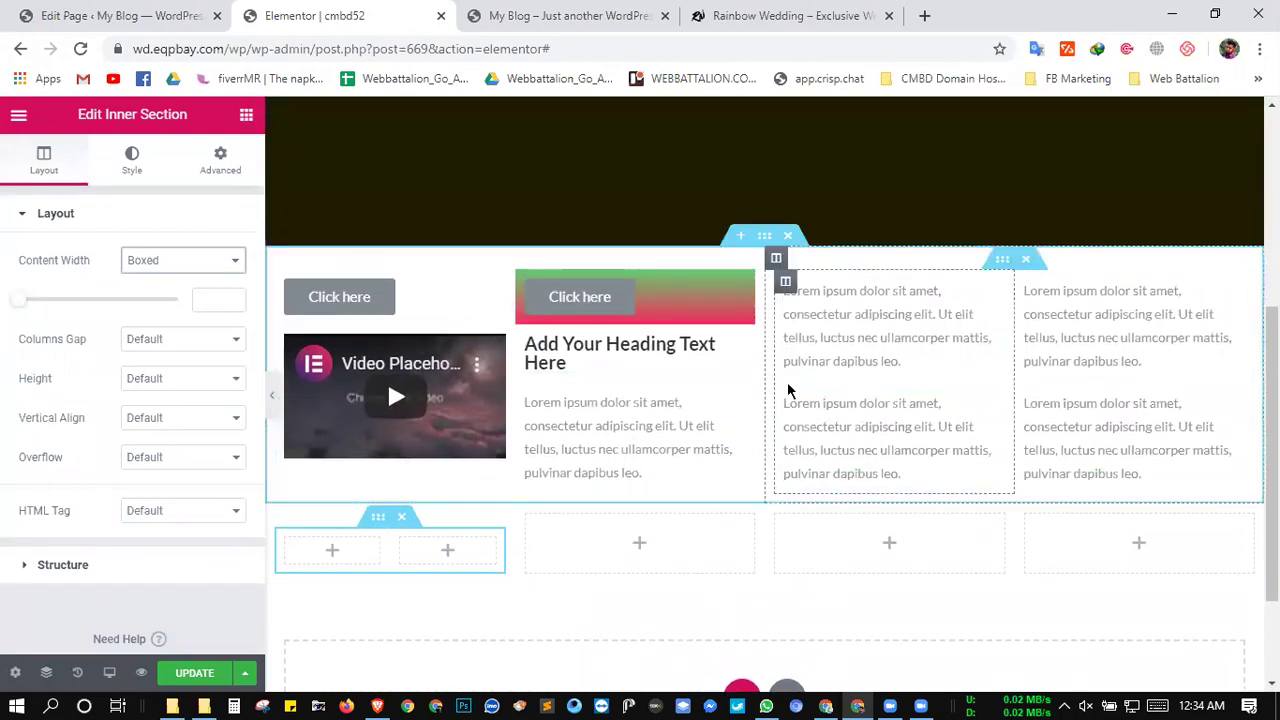
{"action": "right_click", "coordinate": [765, 241]}
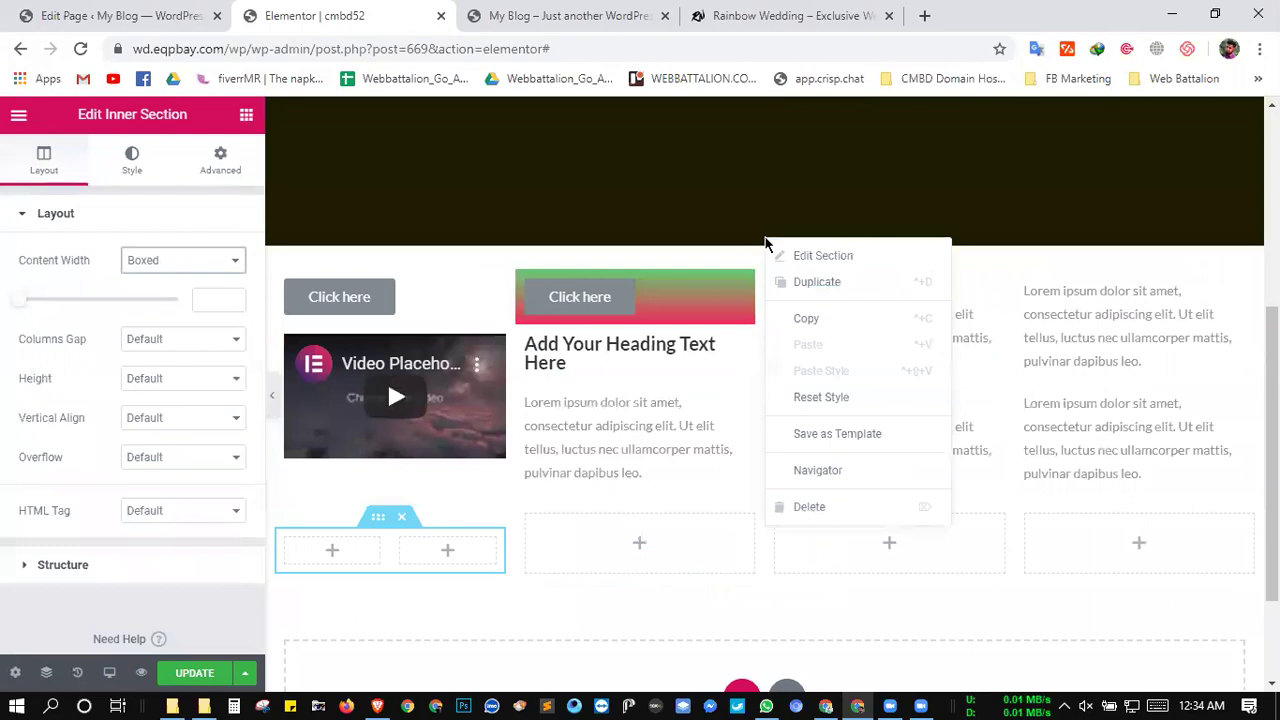
{"action": "left_click", "coordinate": [808, 317]}
{"action": "scroll", "coordinate": [808, 315], "scroll_direction": "down", "scroll_amount": 2}
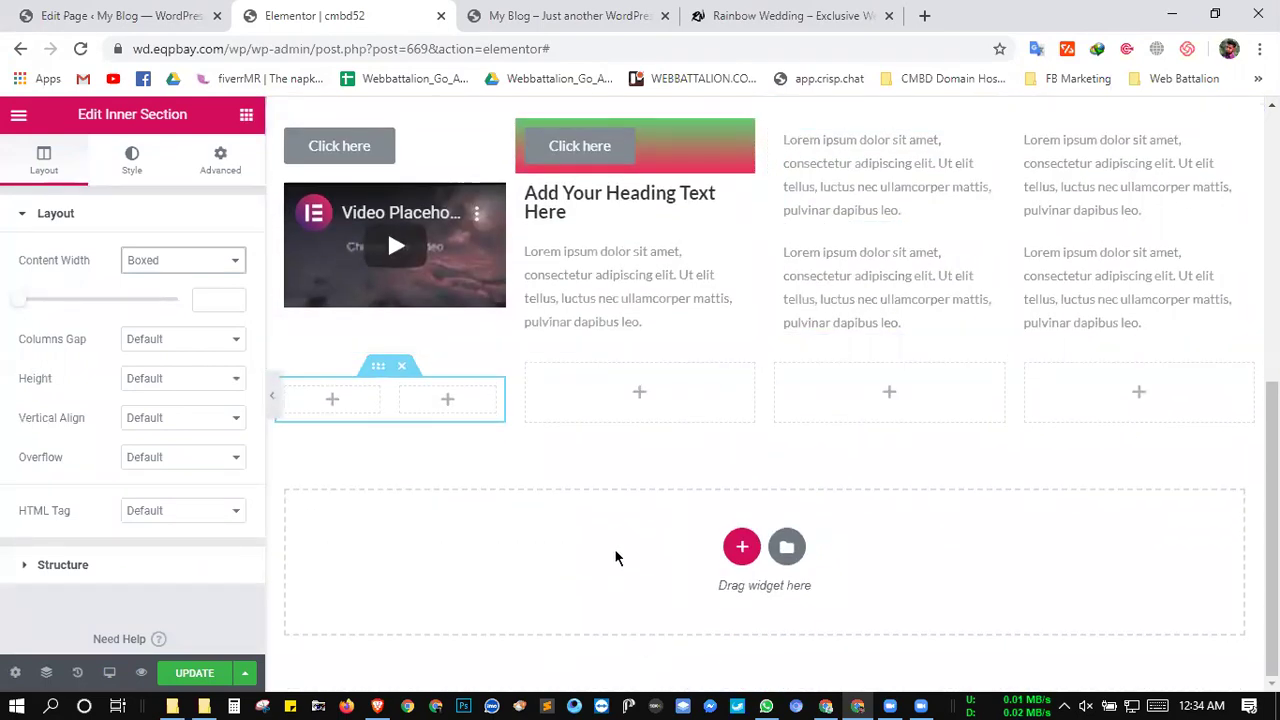
{"action": "right_click", "coordinate": [615, 557]}
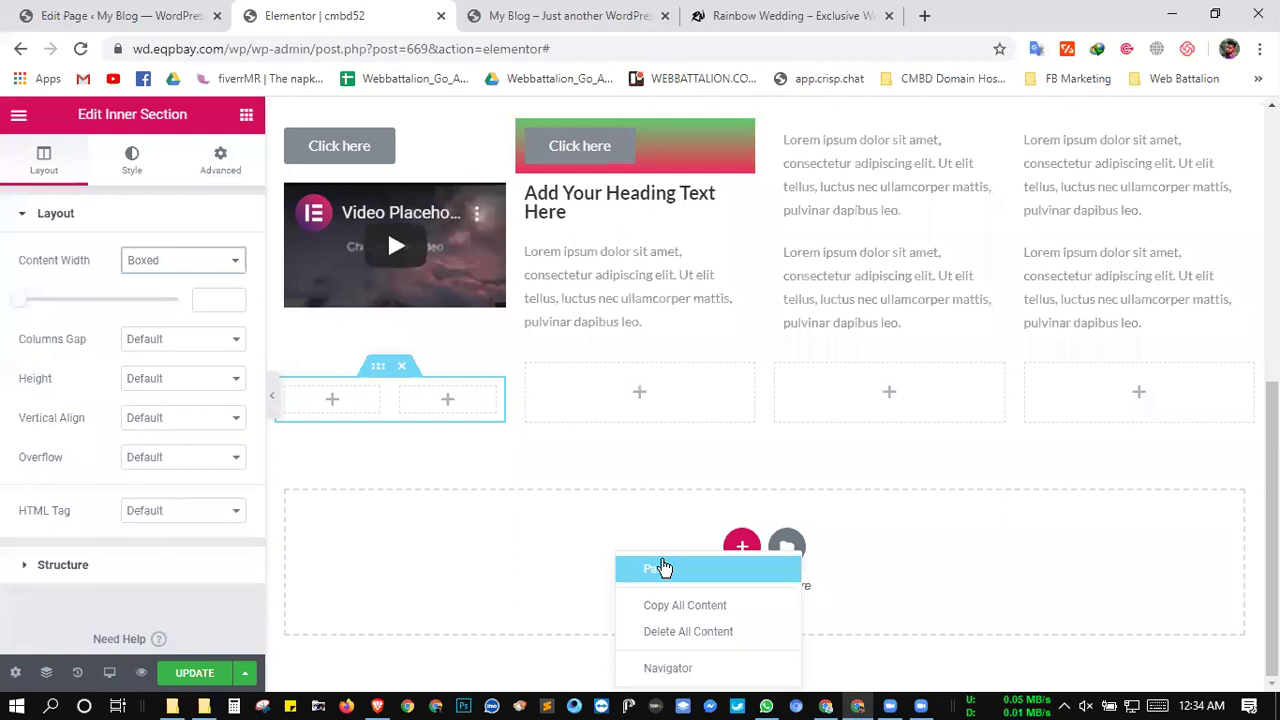
{"action": "left_click", "coordinate": [663, 568]}
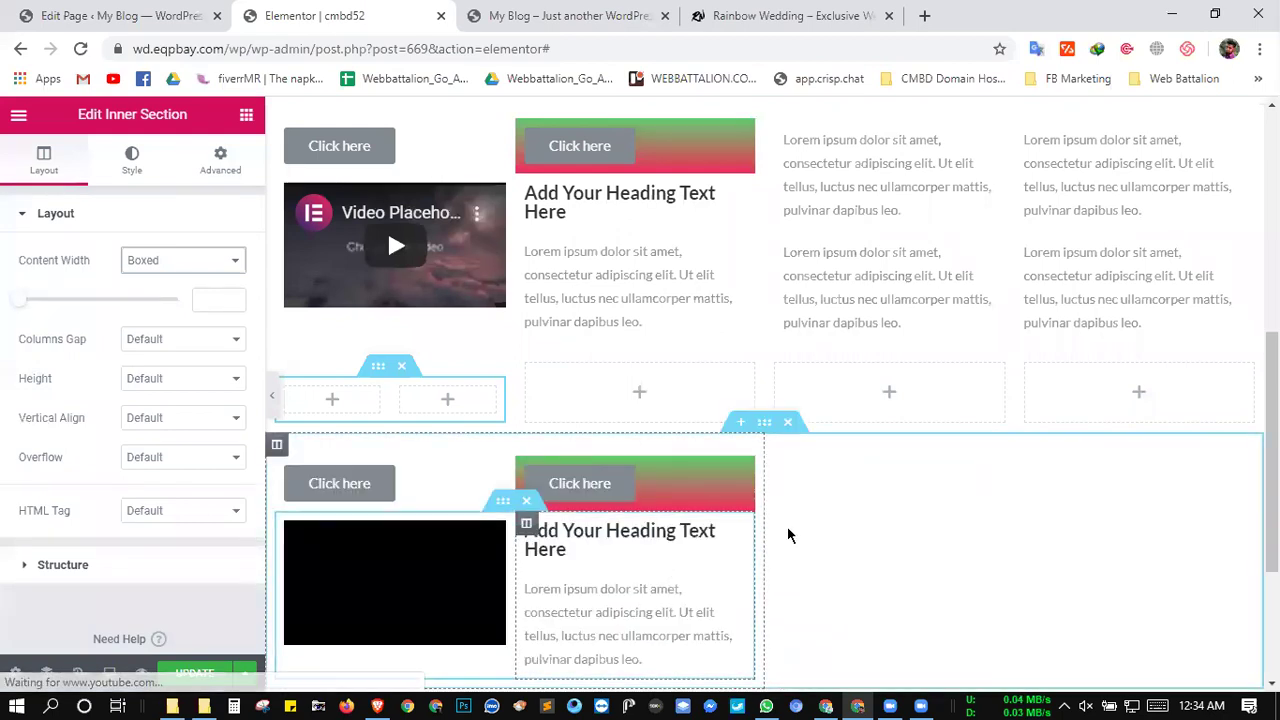
{"action": "scroll", "coordinate": [787, 520], "scroll_direction": "down", "scroll_amount": 3}
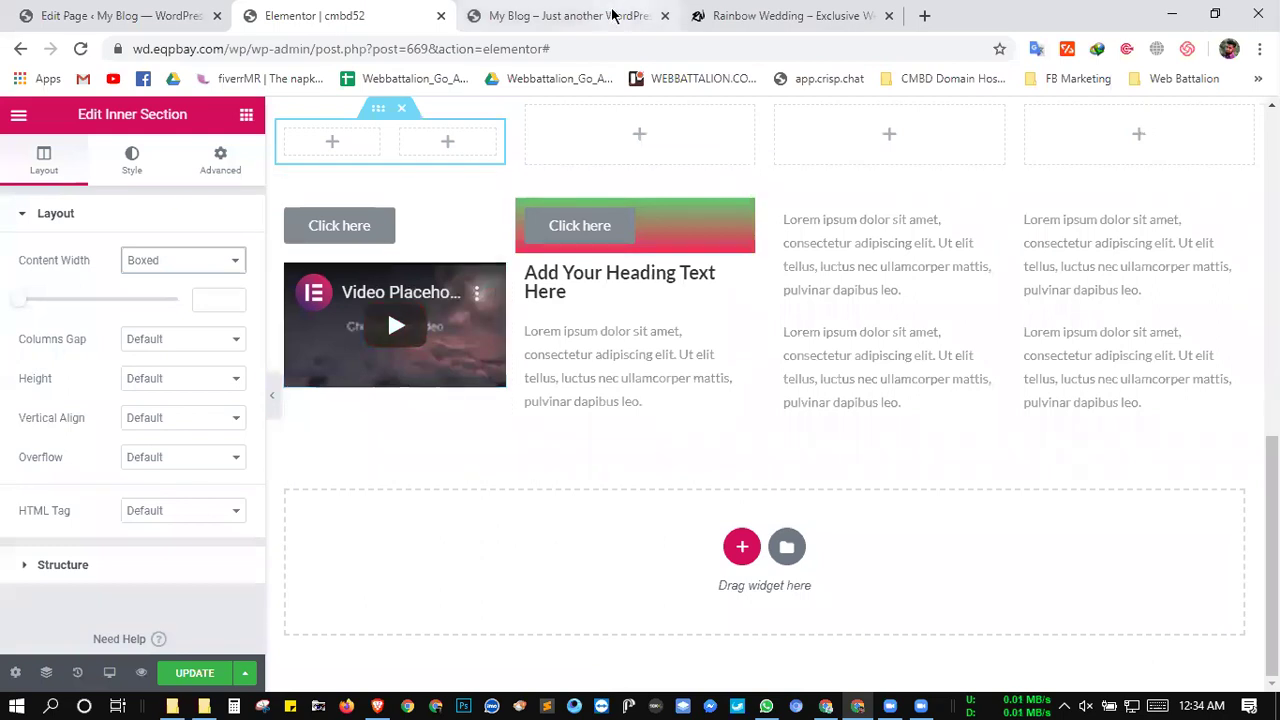
{"action": "left_click", "coordinate": [560, 15]}
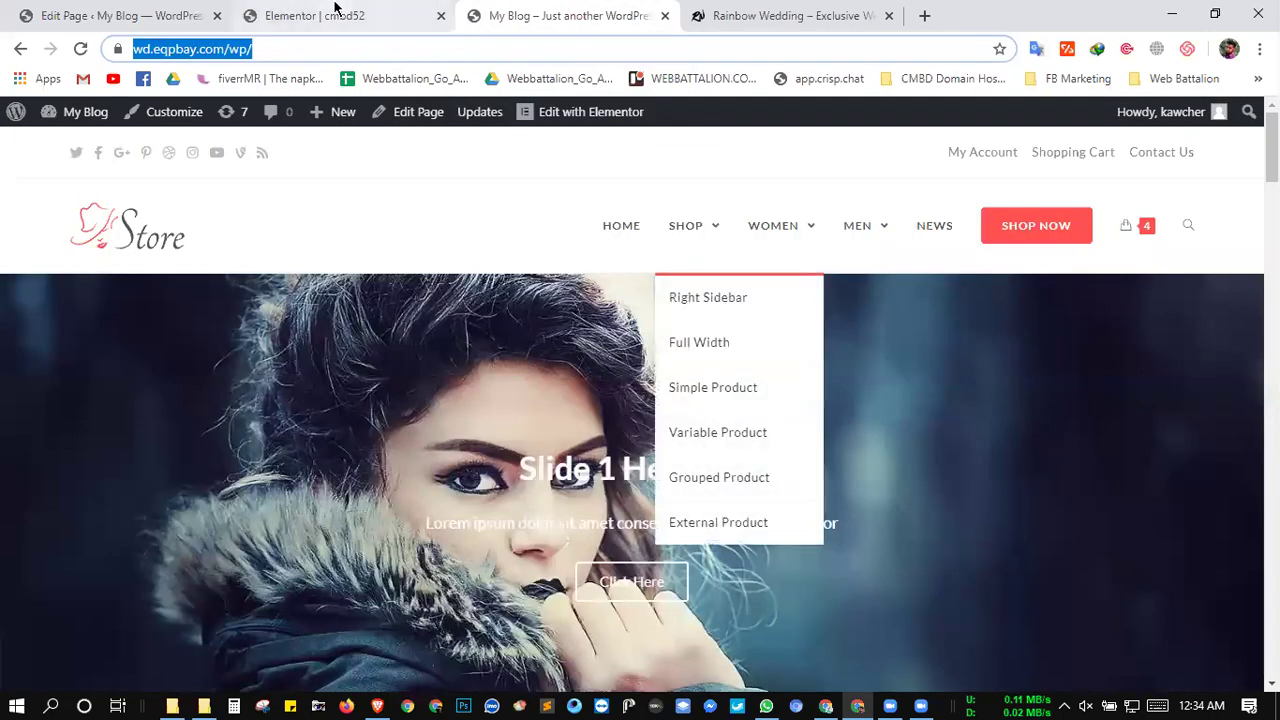
{"action": "left_click", "coordinate": [334, 15]}
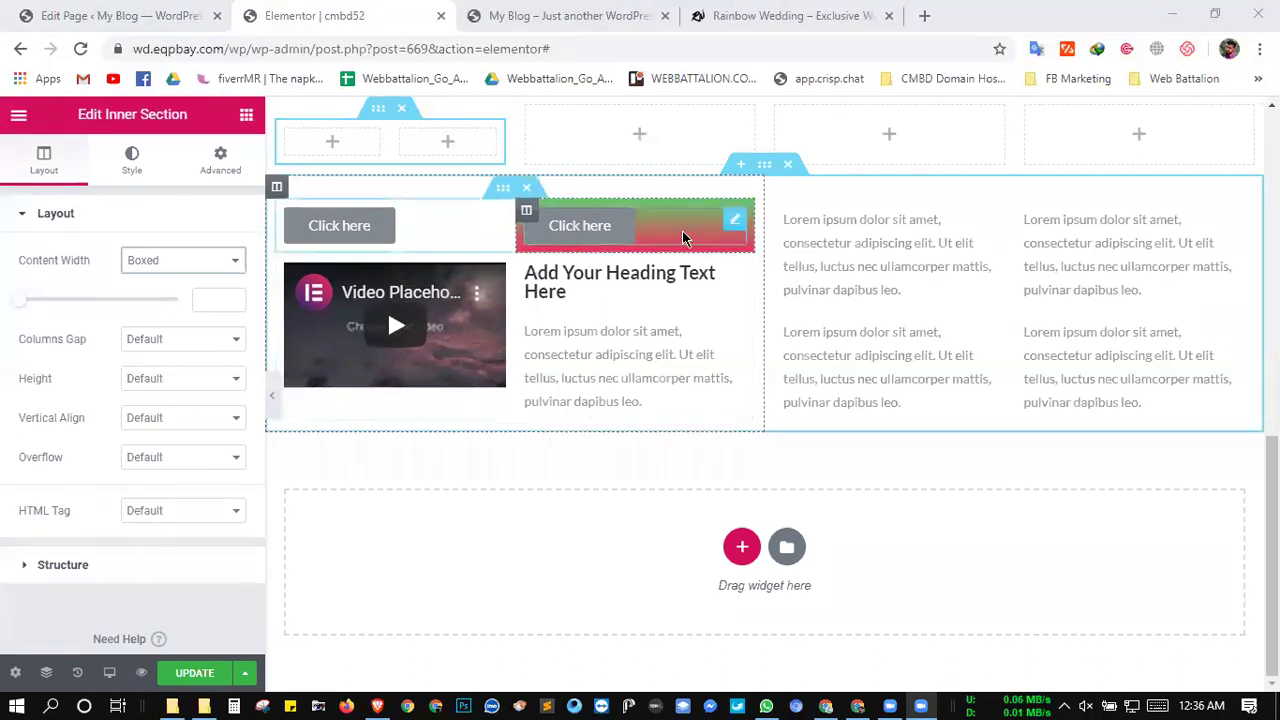
- Copy the gradient column in the pasted section and paste its style onto the button column beside it
{"action": "right_click", "coordinate": [525, 210]}
{"action": "left_click", "coordinate": [575, 327]}
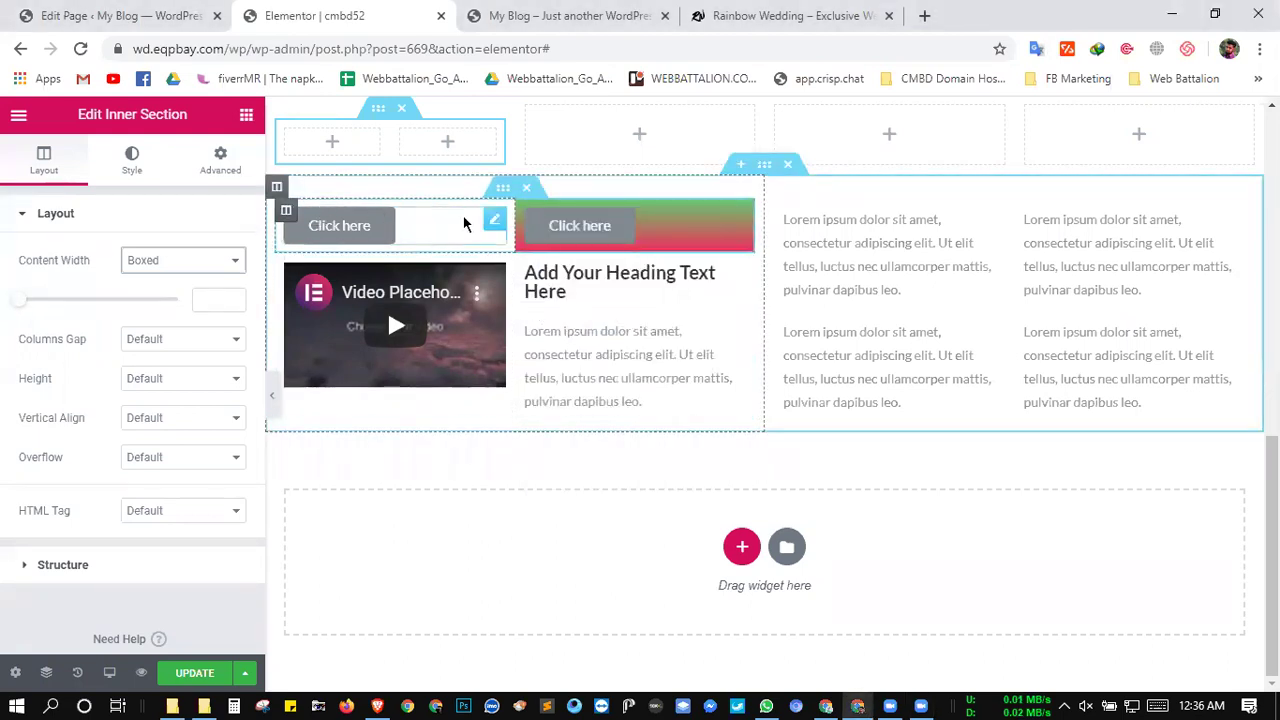
{"action": "right_click", "coordinate": [285, 210]}
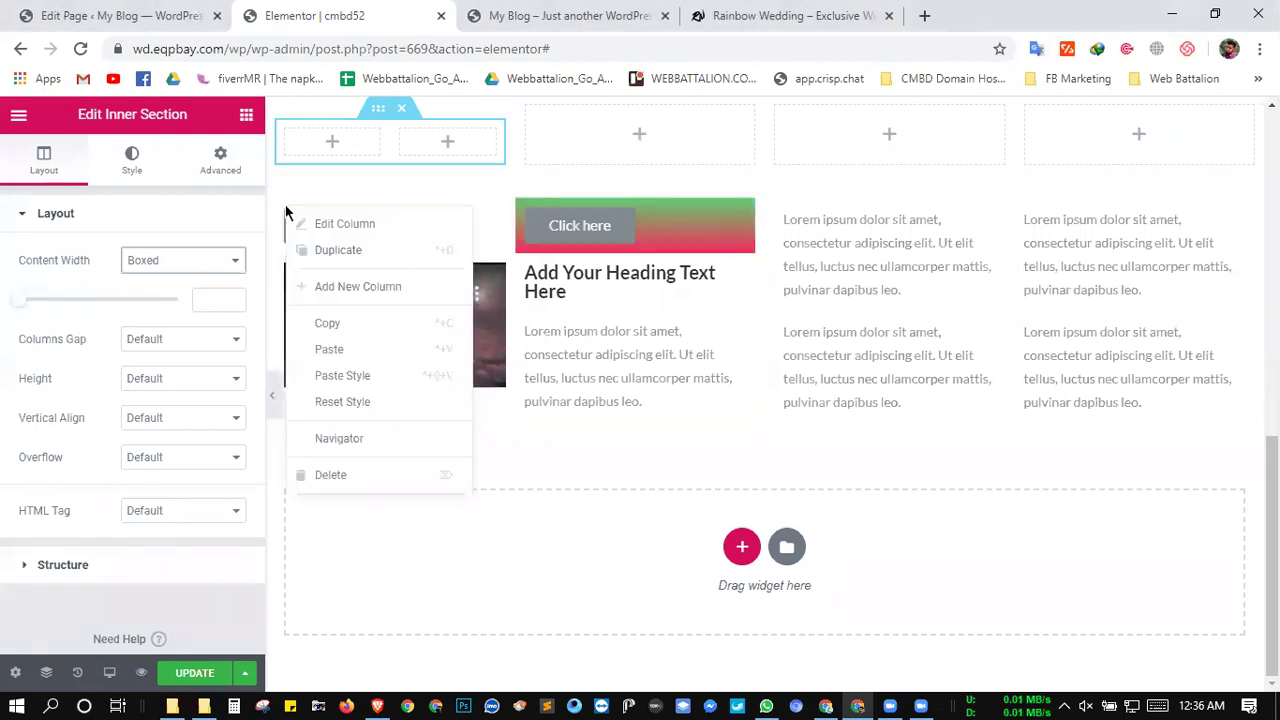
{"action": "left_click", "coordinate": [347, 376]}
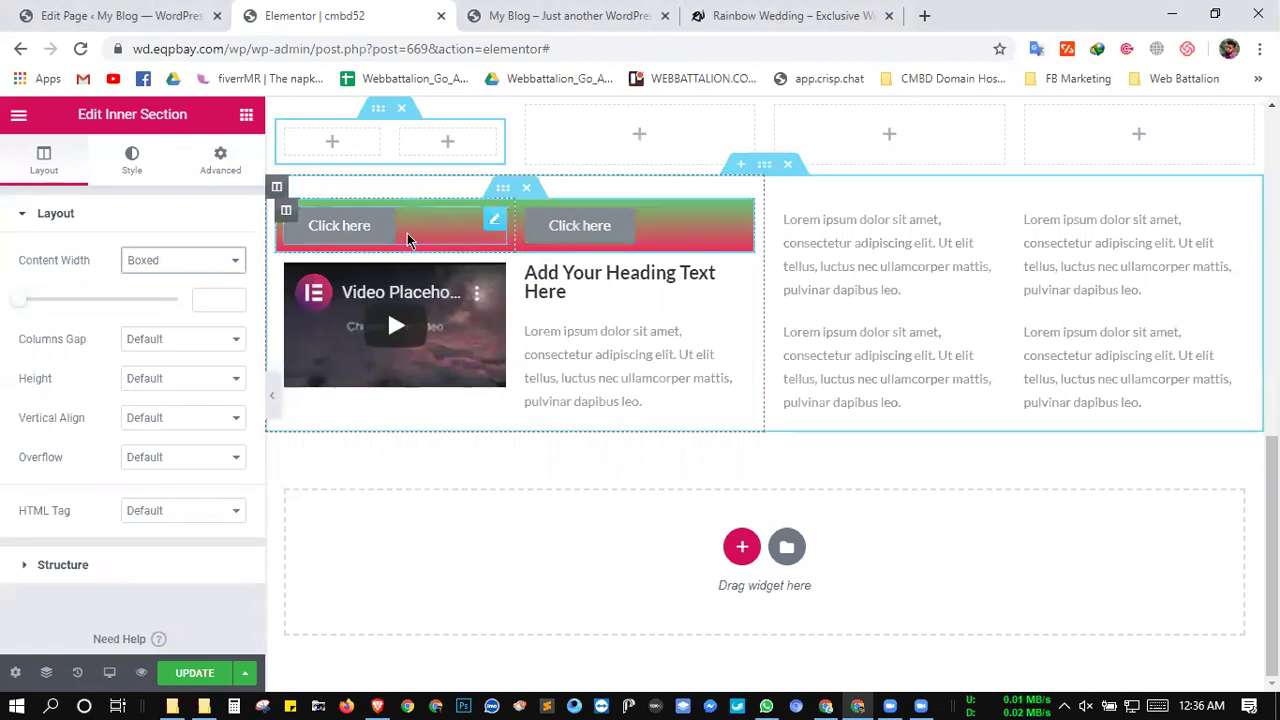
- Change the second gradient color of the pasted section's first button column to #2f157c
{"action": "left_click", "coordinate": [286, 214]}
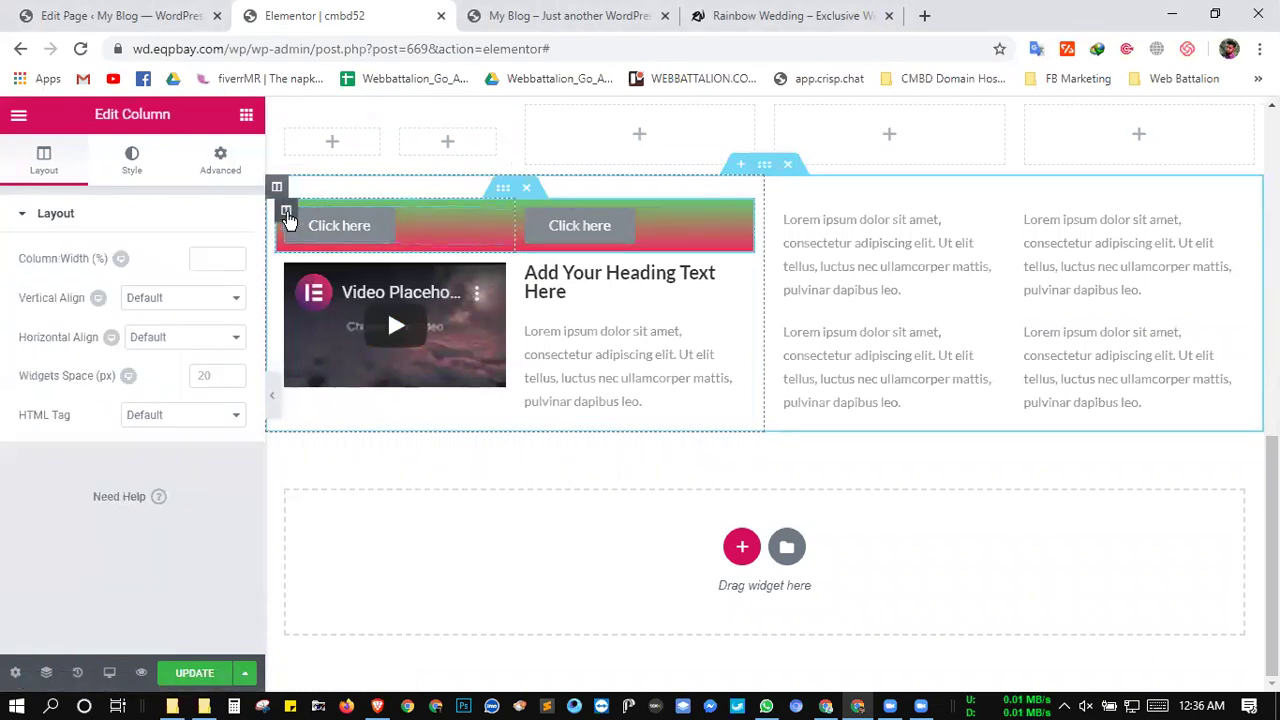
{"action": "left_click", "coordinate": [126, 160]}
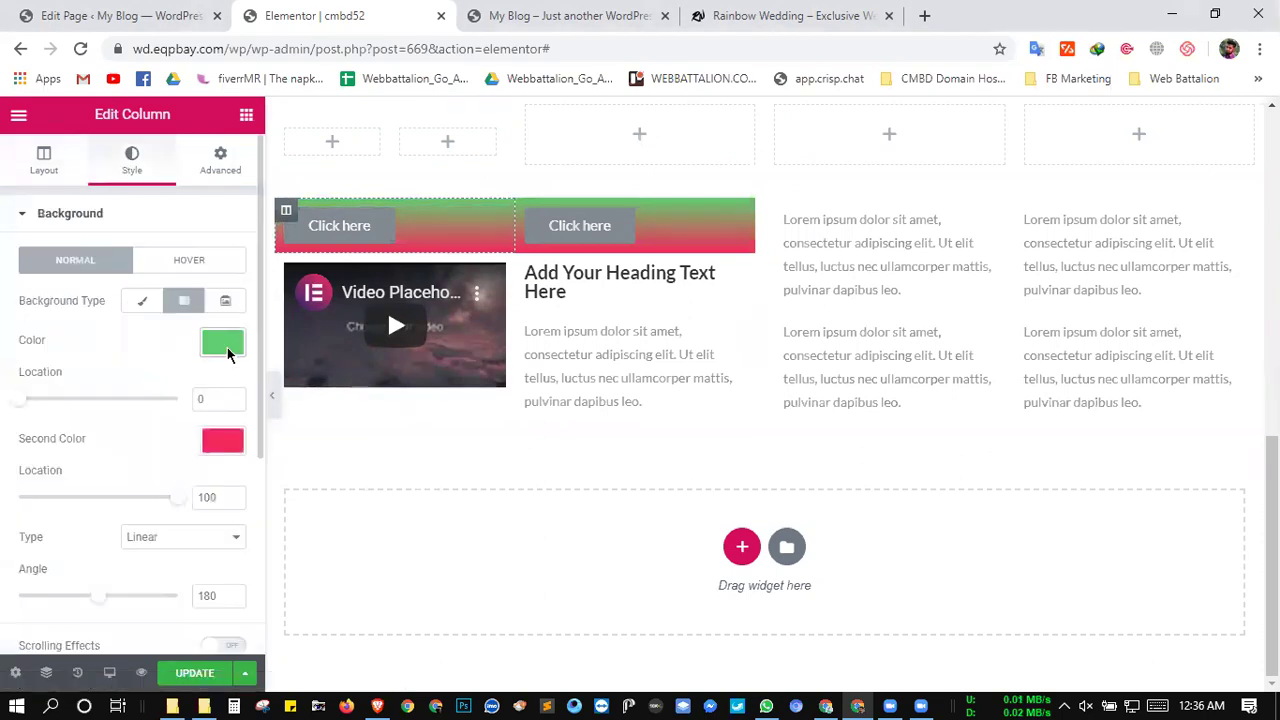
{"action": "left_click", "coordinate": [221, 442]}
{"action": "left_click", "coordinate": [141, 564]}
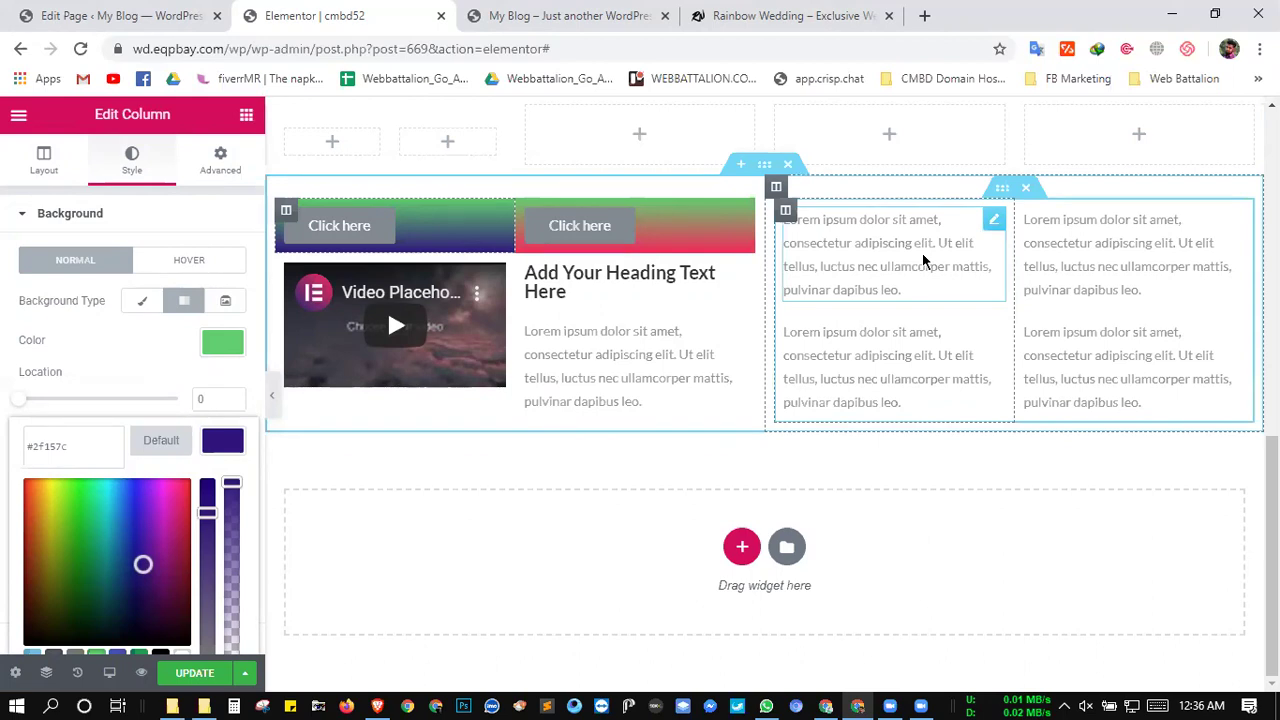
- Make the first text editor's paragraph in the pasted section's third column bold, underlined and italic
{"action": "right_click", "coordinate": [994, 224]}
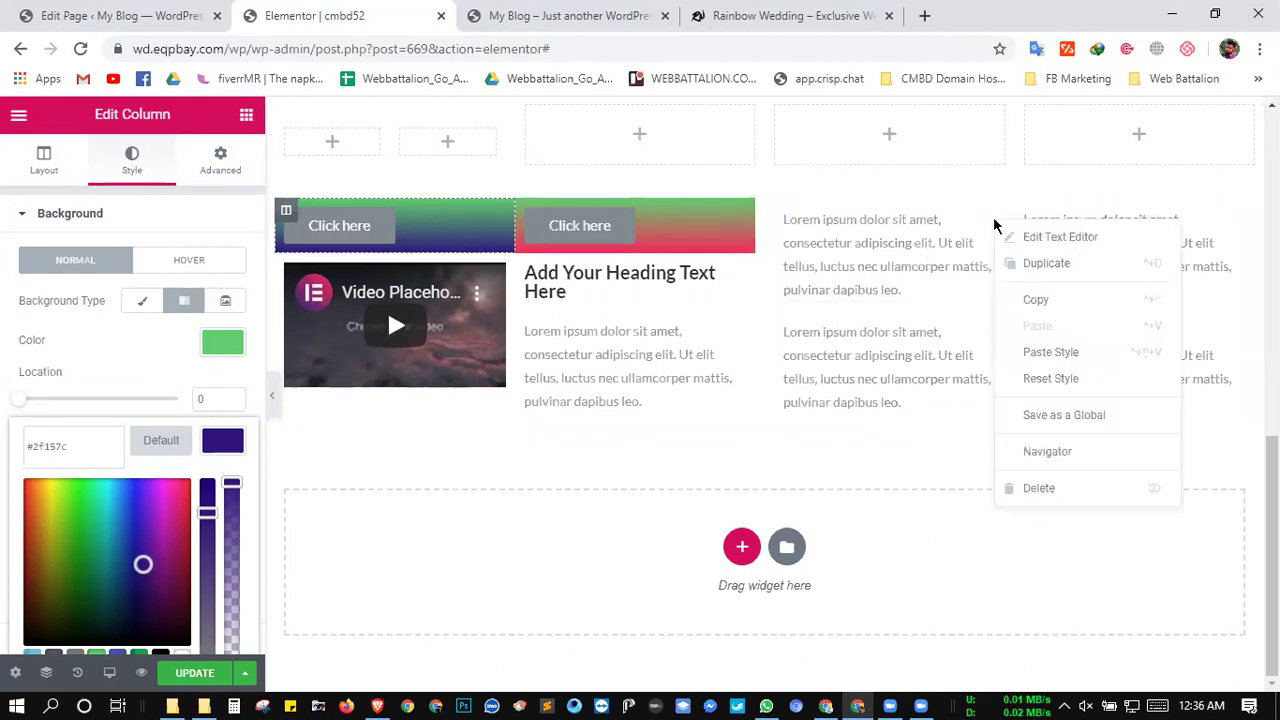
{"action": "left_click", "coordinate": [1042, 299]}
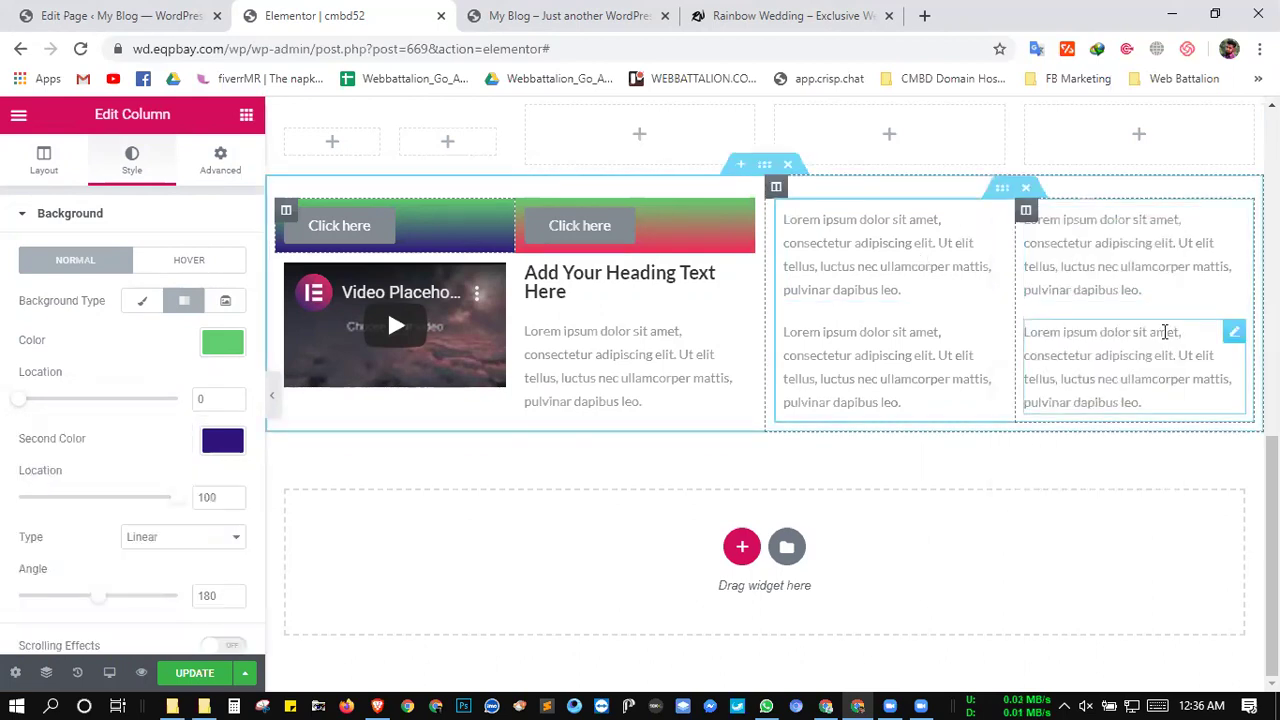
{"action": "left_click", "coordinate": [868, 238]}
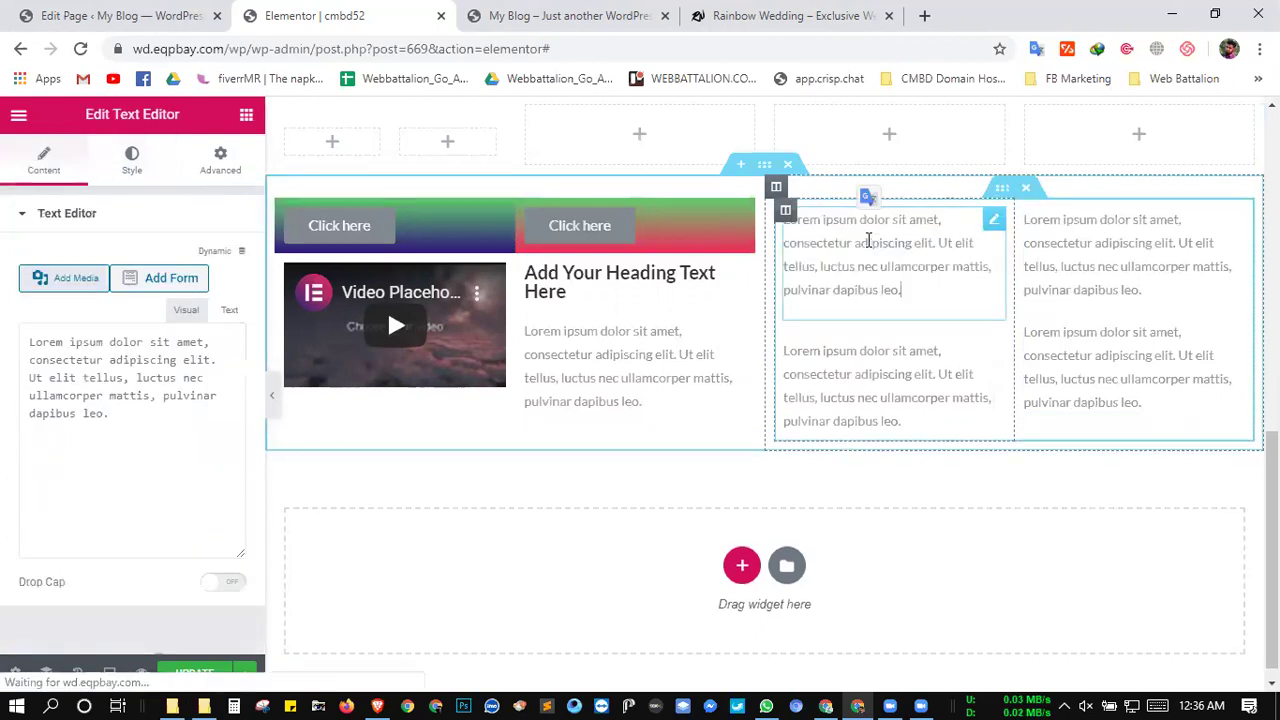
{"action": "key", "text": "ctrl+a"}
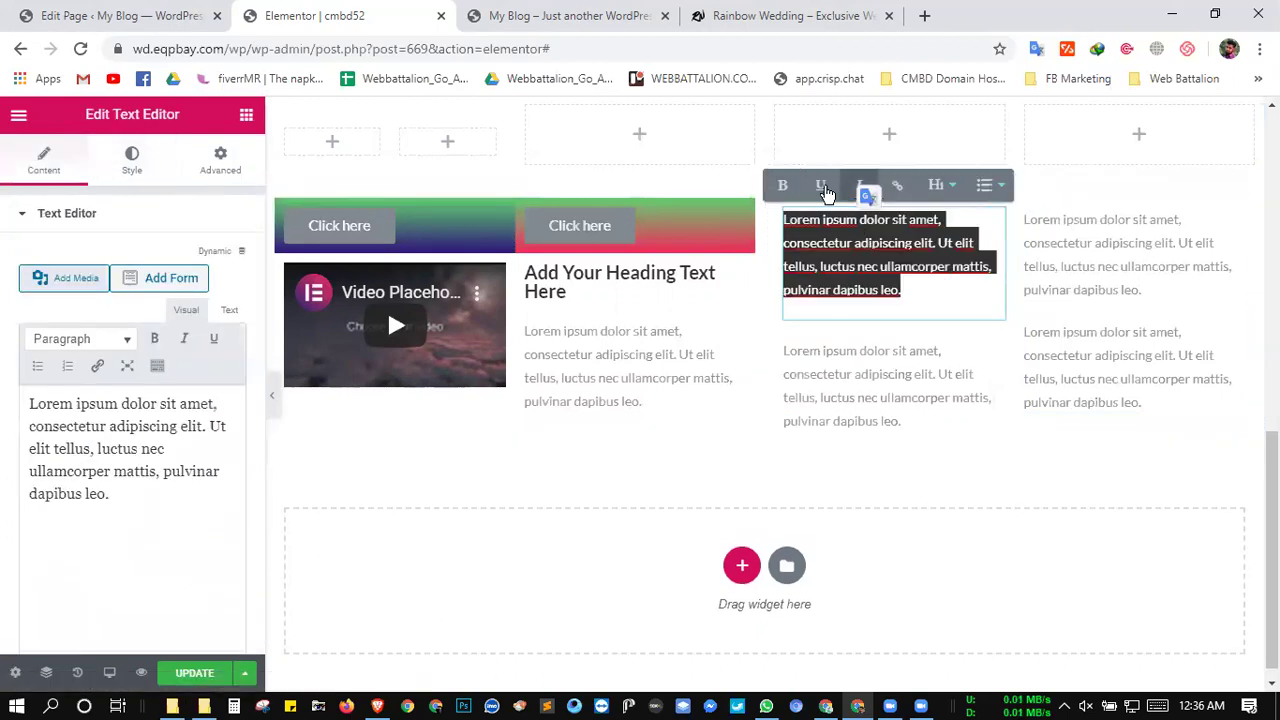
{"action": "left_click", "coordinate": [820, 185]}
{"action": "left_click", "coordinate": [787, 188]}
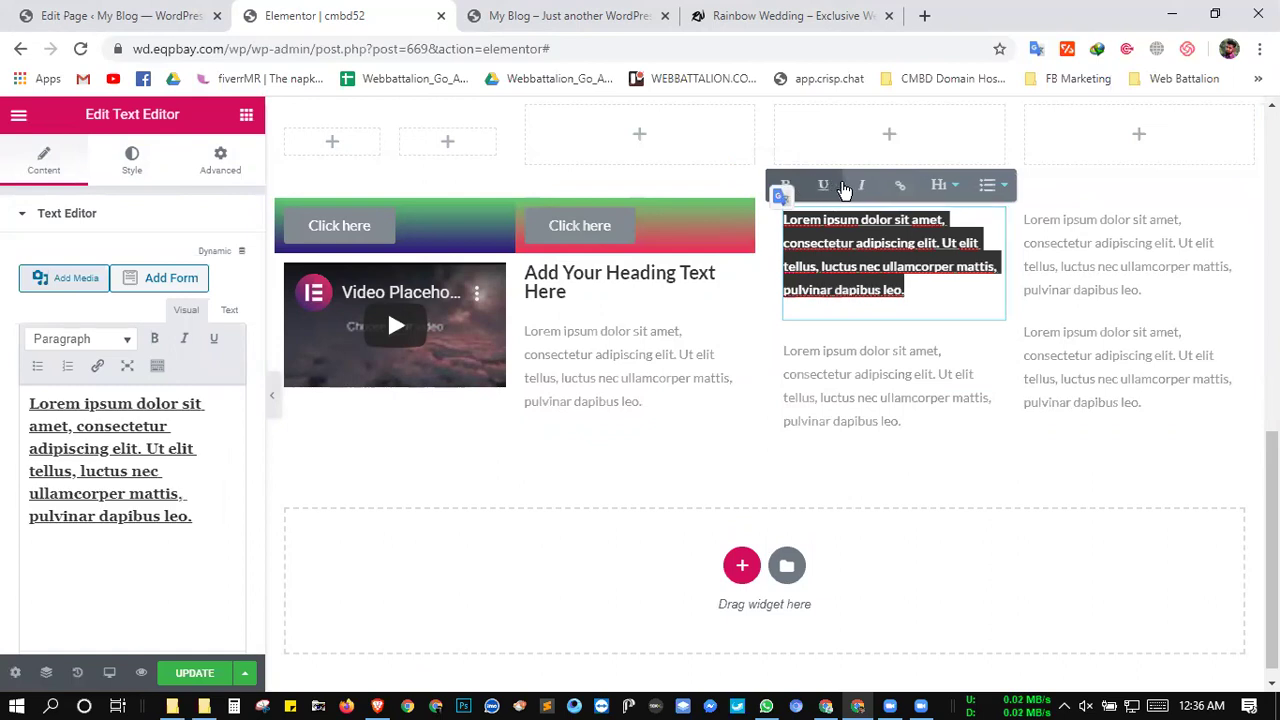
{"action": "left_click", "coordinate": [859, 187]}
{"action": "left_click", "coordinate": [862, 212]}
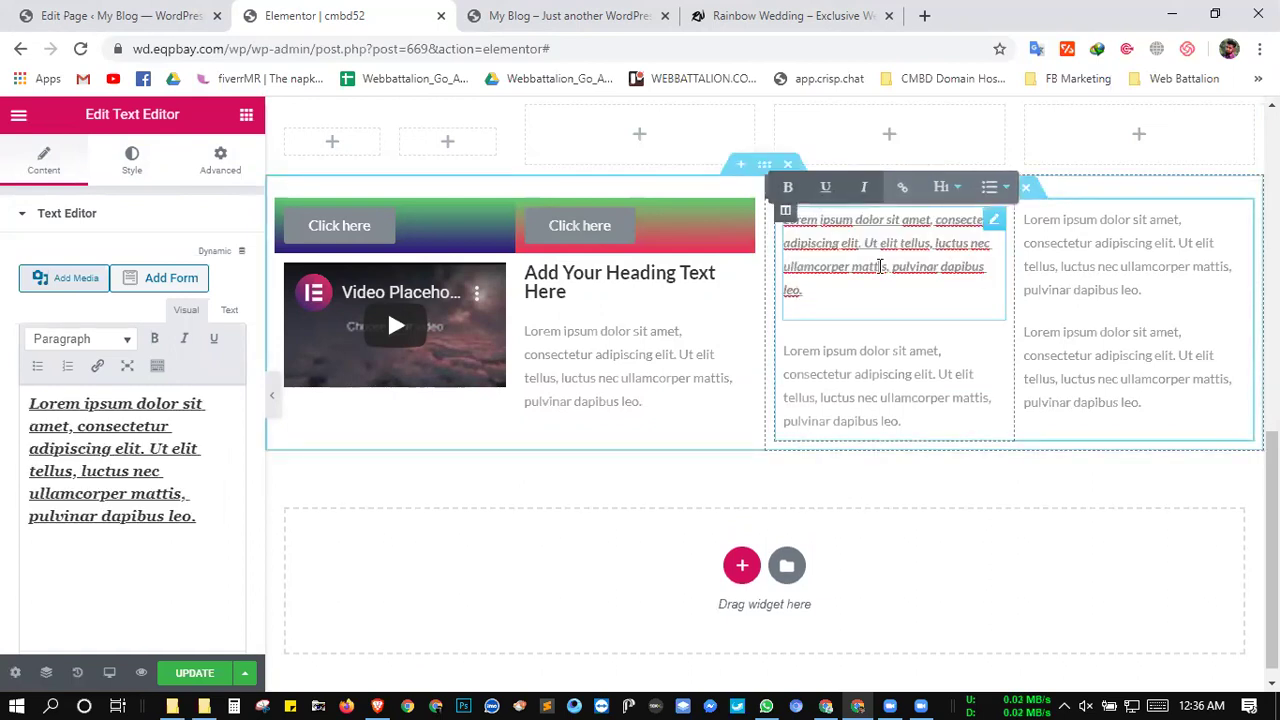
{"action": "triple_click", "coordinate": [880, 265]}
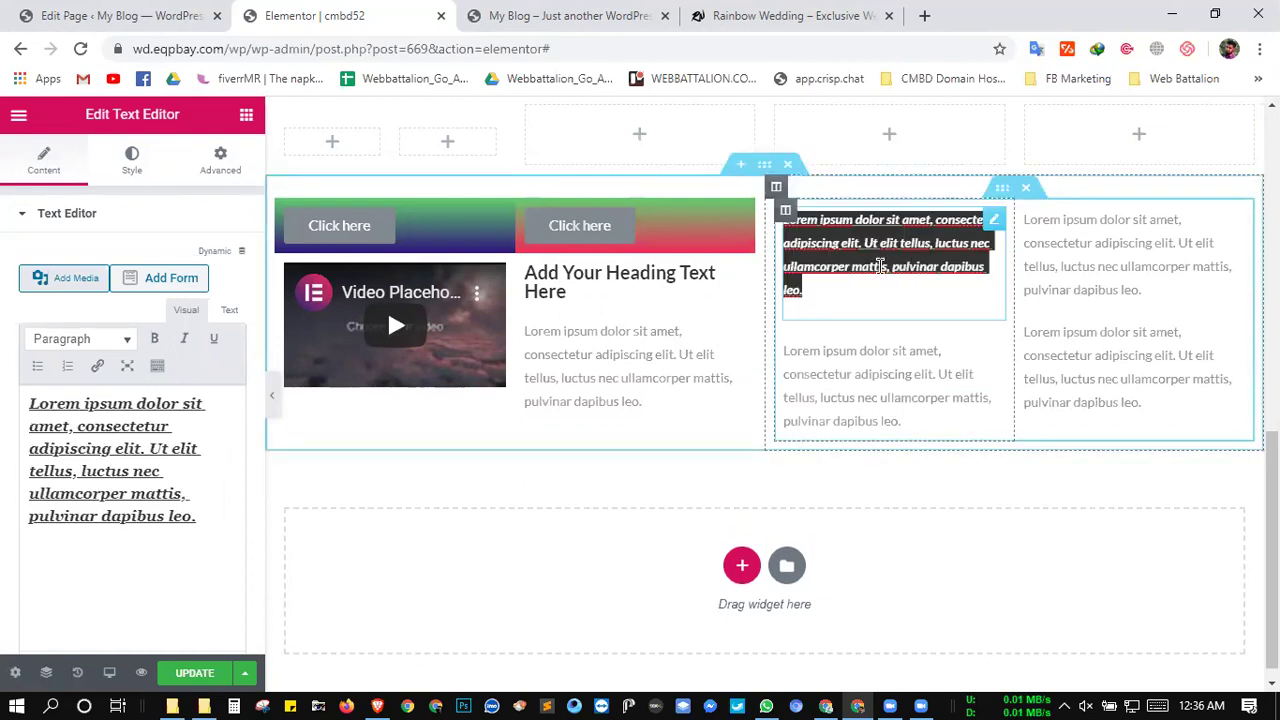
{"action": "left_click", "coordinate": [966, 380]}
- Try to copy the formatted text editor's style onto the lower text editor in the neighbouring column
{"action": "right_click", "coordinate": [993, 228]}
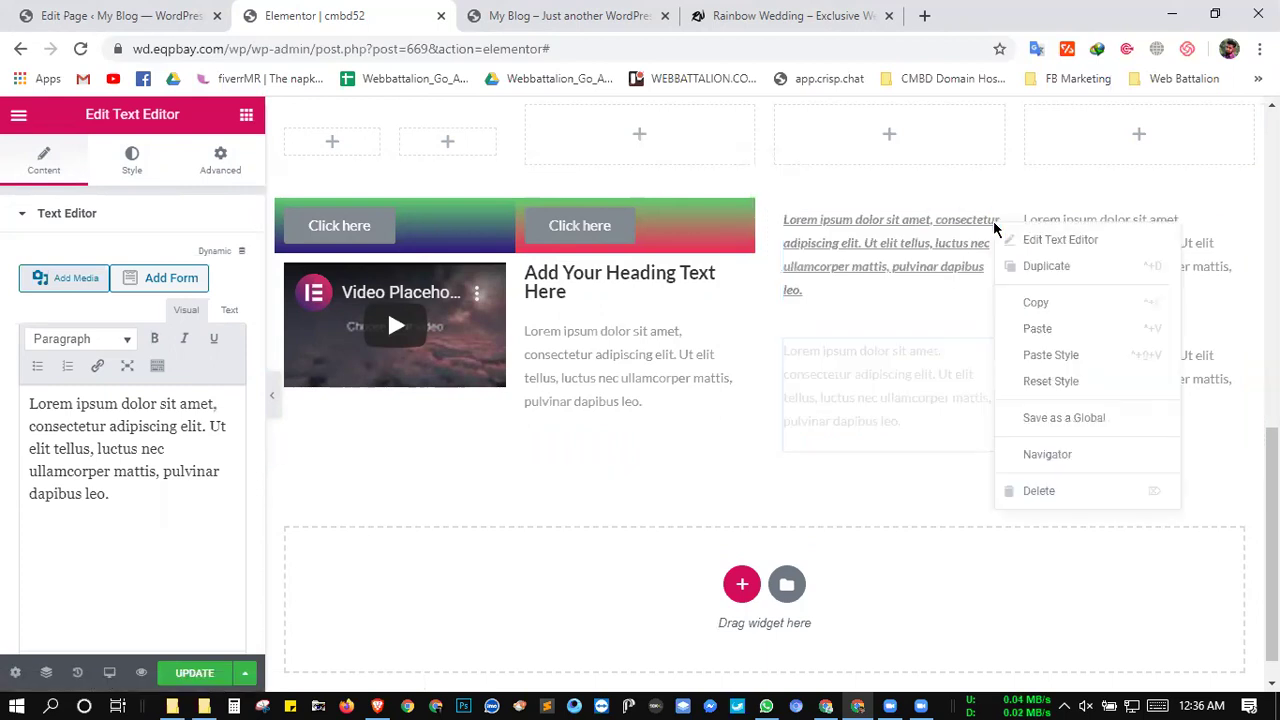
{"action": "left_click", "coordinate": [1035, 302]}
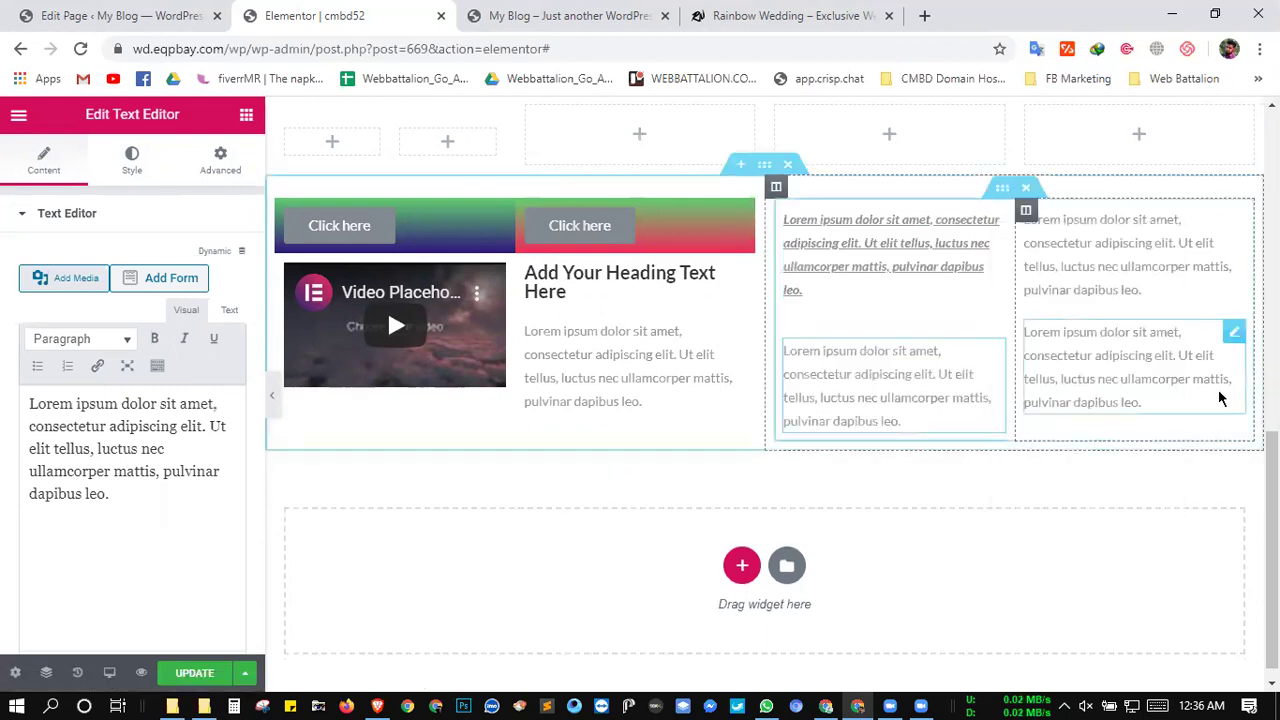
{"action": "right_click", "coordinate": [1238, 342]}
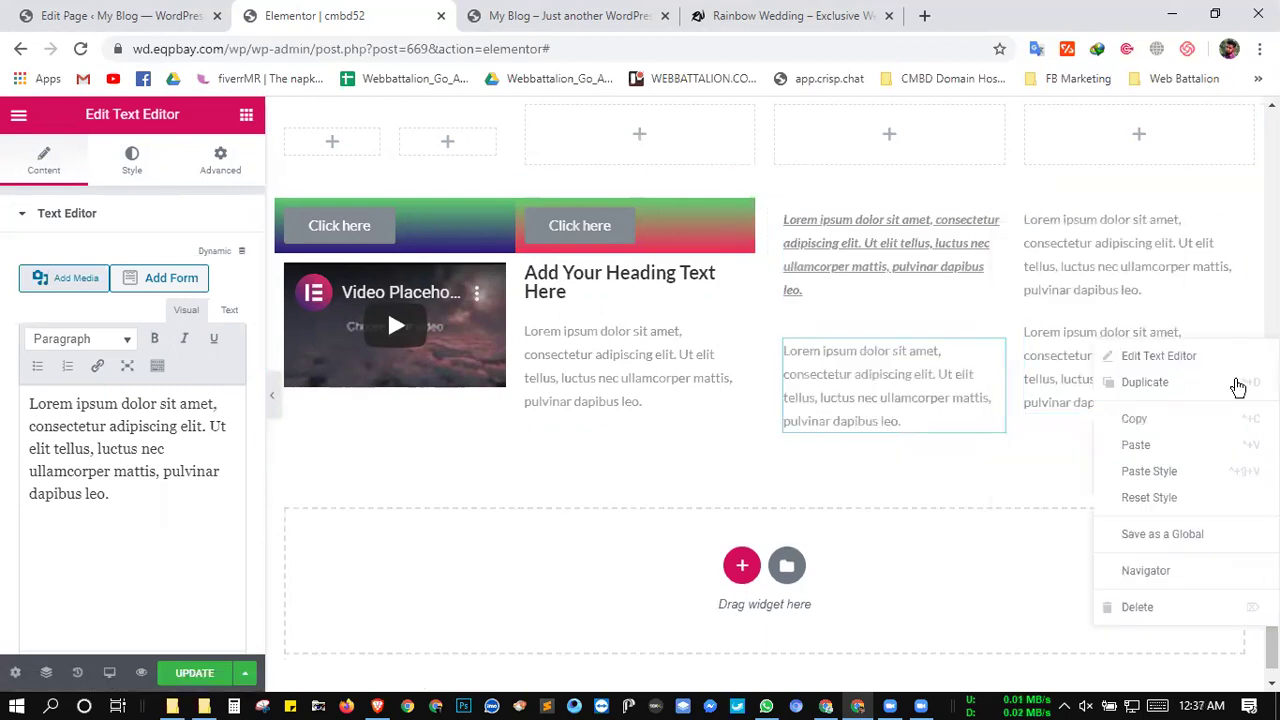
{"action": "left_click", "coordinate": [1185, 471]}
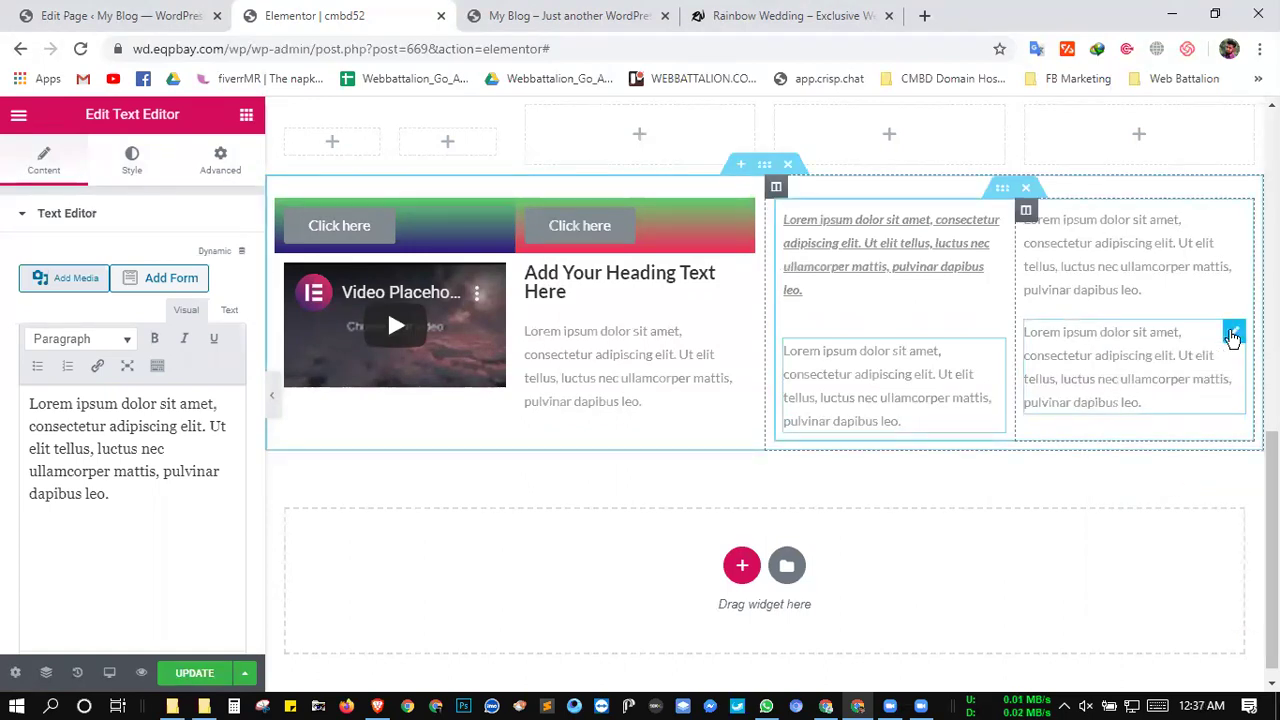
{"action": "right_click", "coordinate": [1230, 342]}
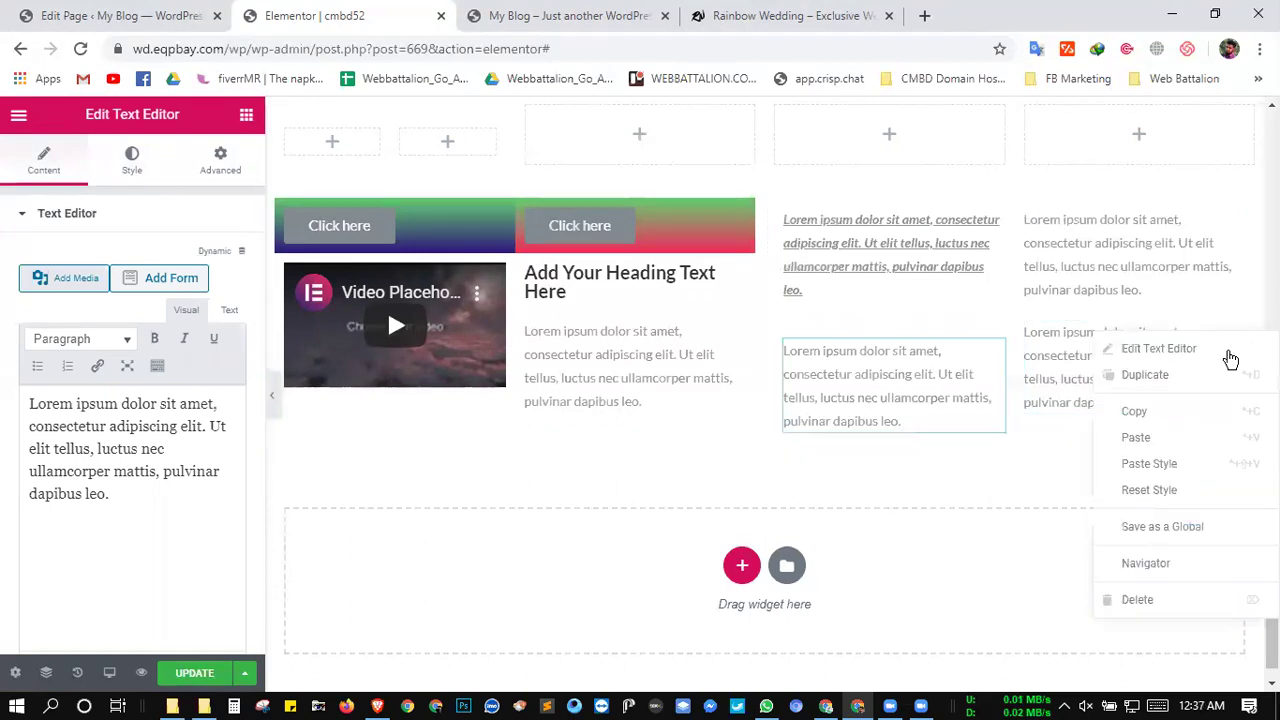
{"action": "left_click", "coordinate": [1163, 465]}
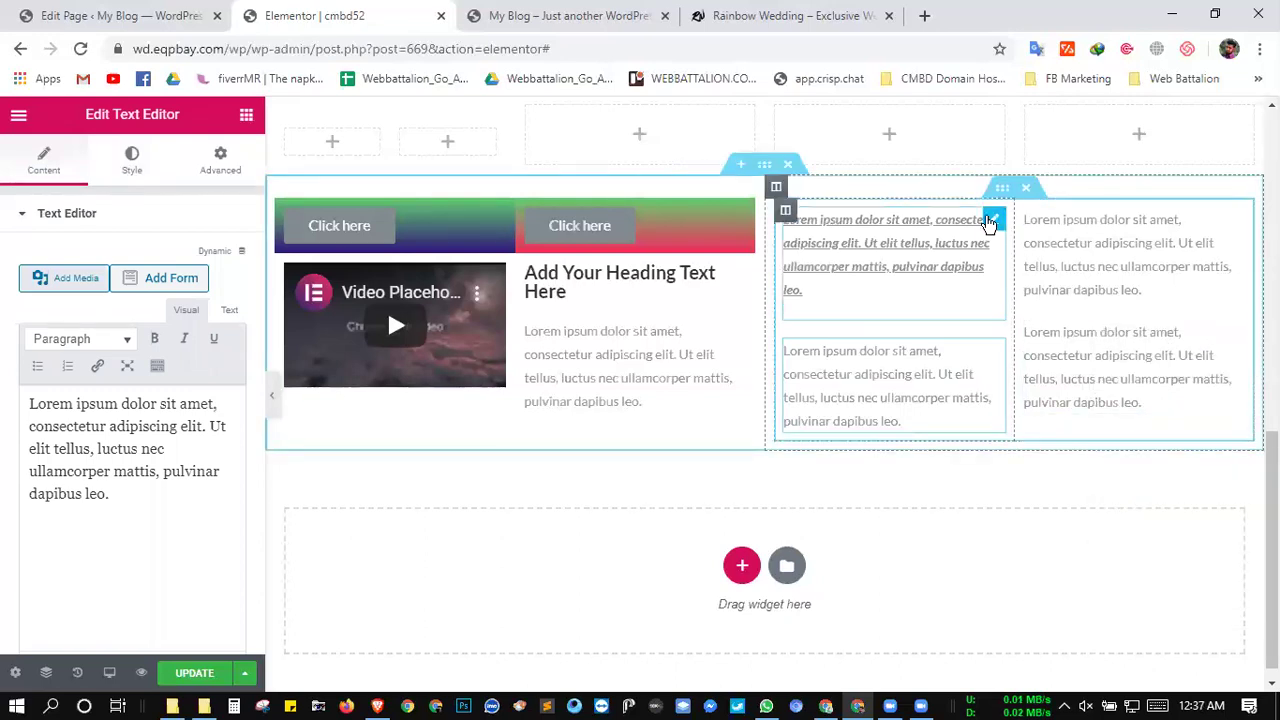
- Set the text color of the bold, underlined, italic text editor to green #23a455
{"action": "left_click", "coordinate": [988, 220]}
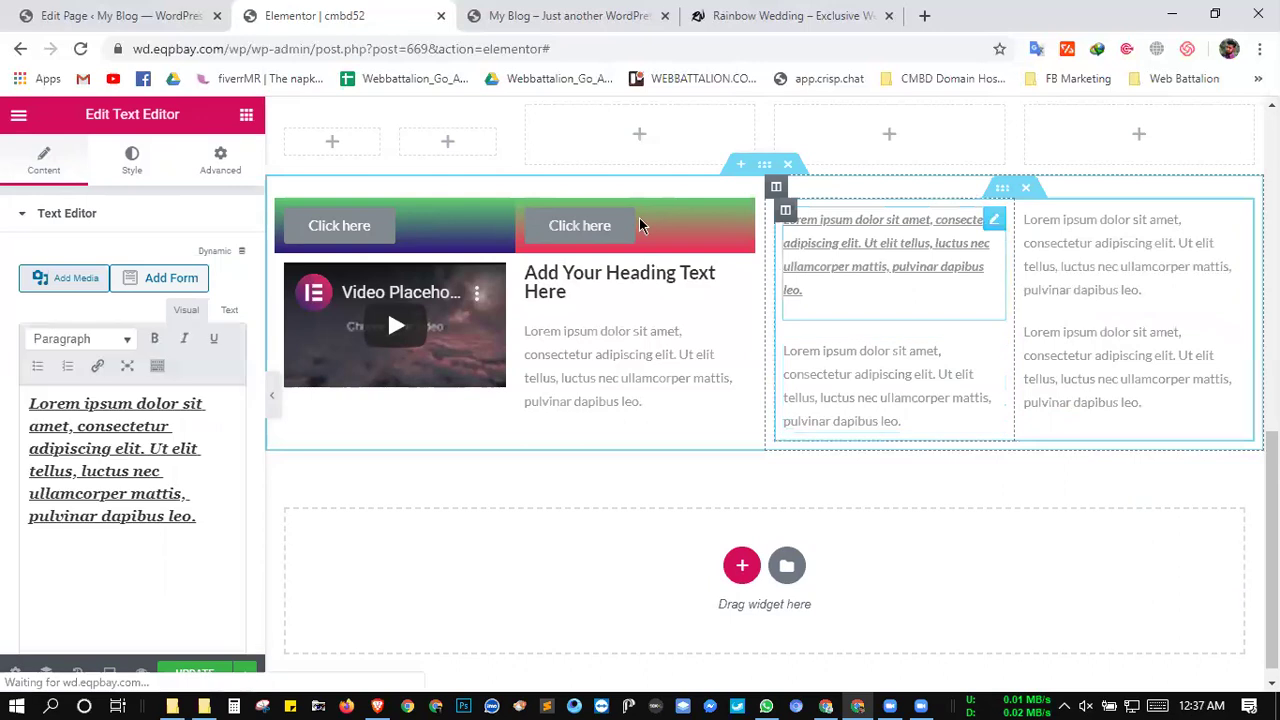
{"action": "left_click", "coordinate": [127, 160]}
{"action": "left_click", "coordinate": [218, 306]}
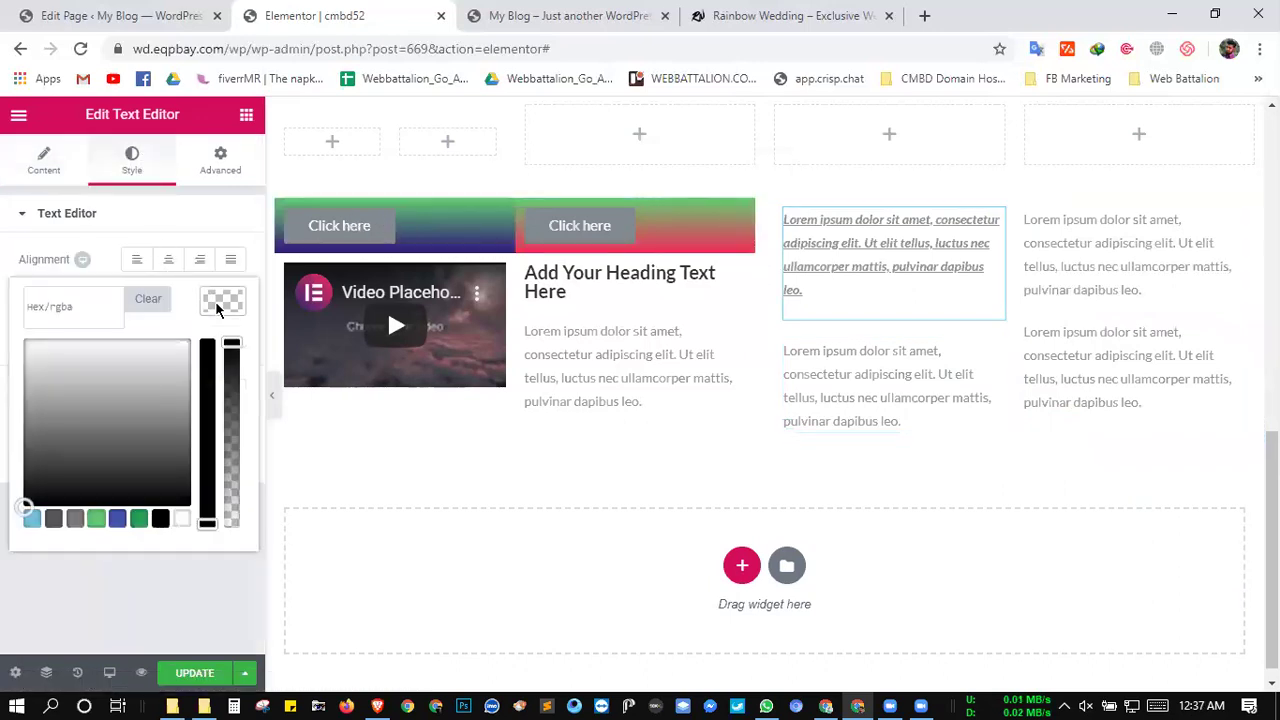
{"action": "left_click", "coordinate": [138, 518]}
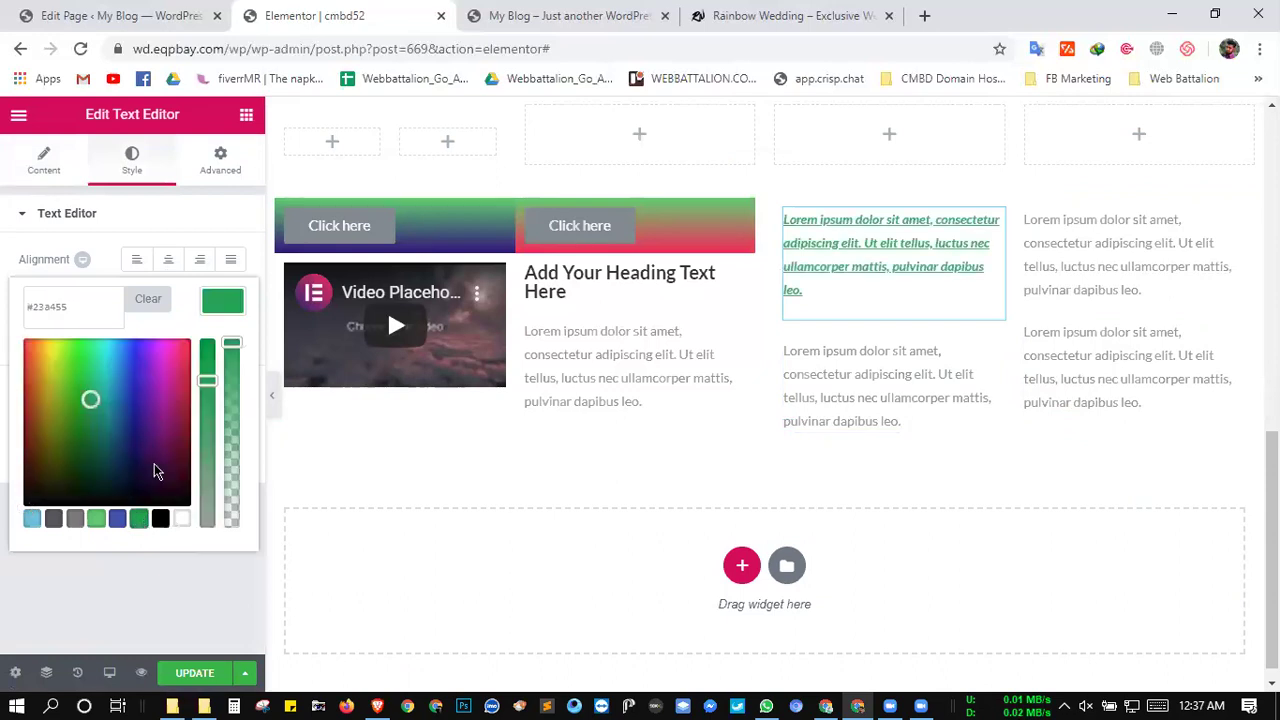
{"action": "left_click", "coordinate": [202, 305]}
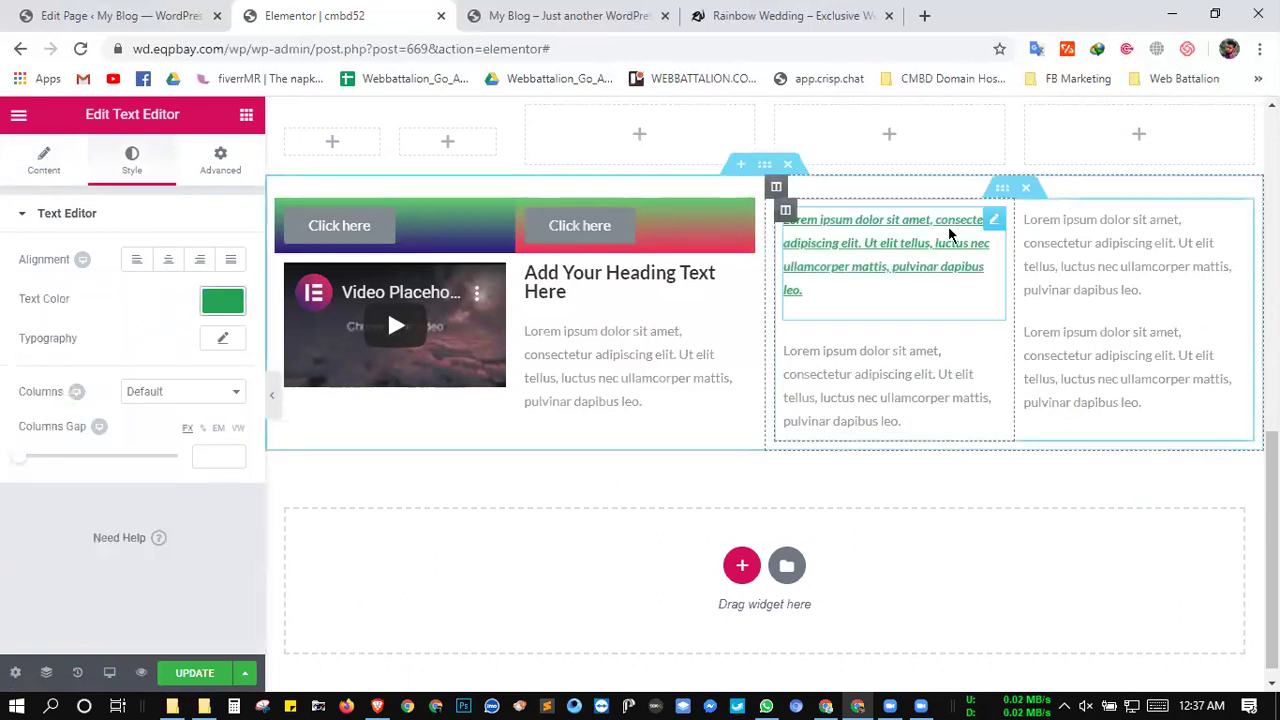
- Copy the green text editor and paste its style onto the lower text editor in the last column
{"action": "right_click", "coordinate": [991, 221]}
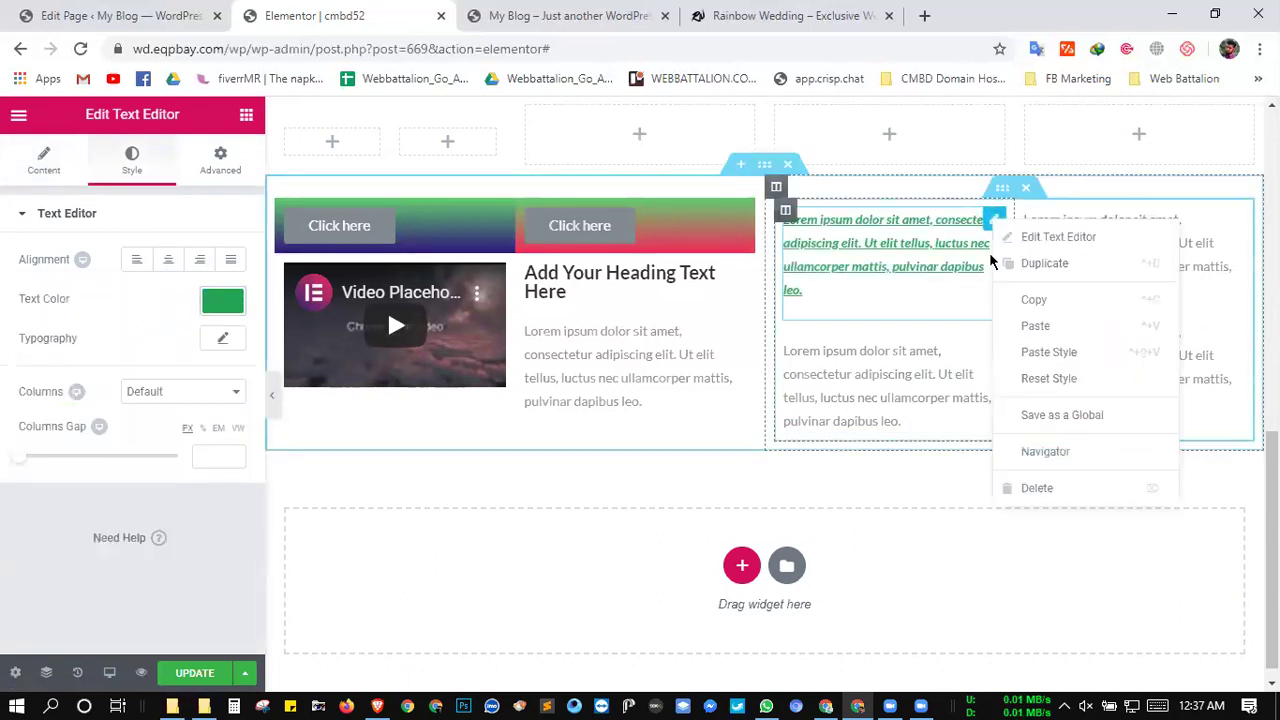
{"action": "left_click", "coordinate": [1035, 305]}
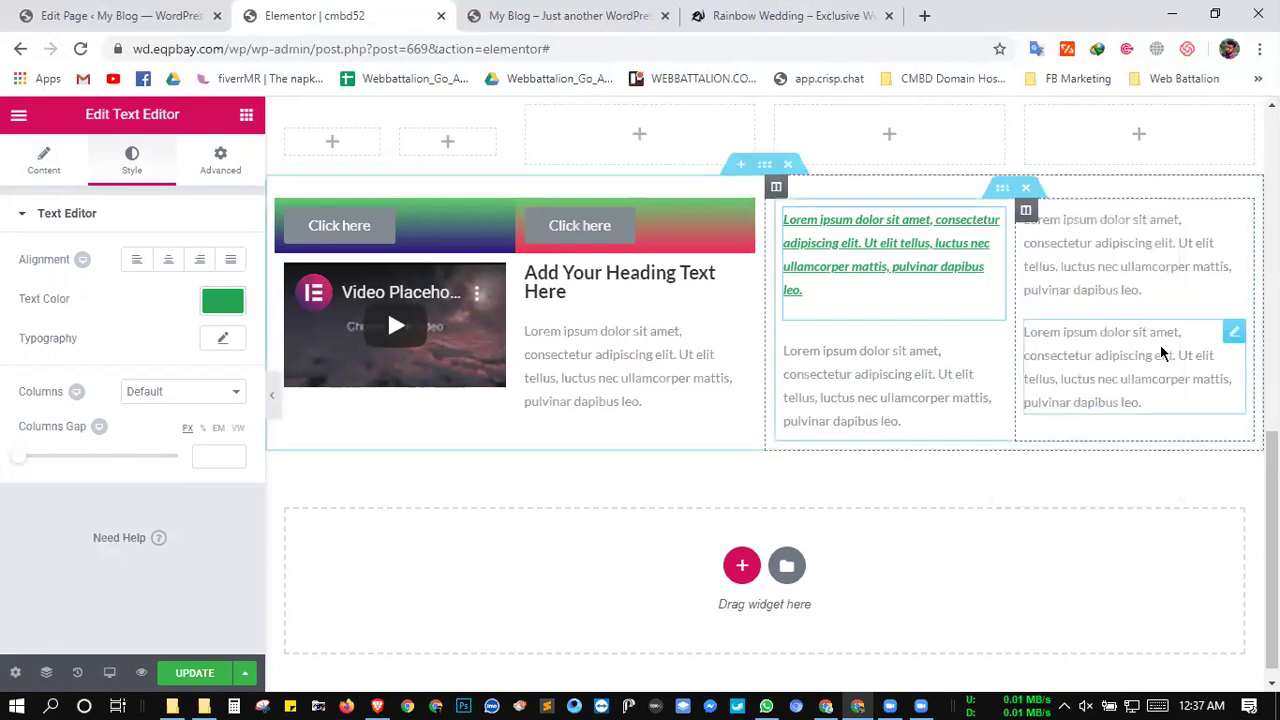
{"action": "right_click", "coordinate": [1232, 338]}
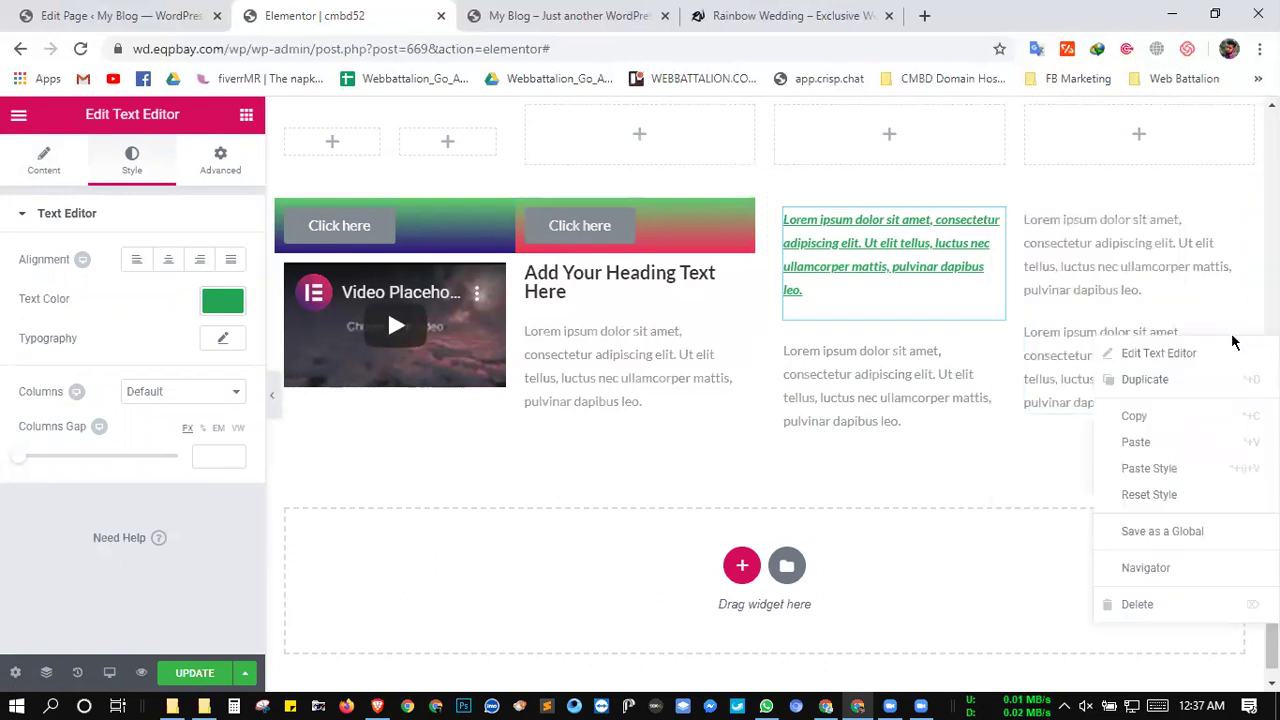
{"action": "left_click", "coordinate": [1178, 470]}
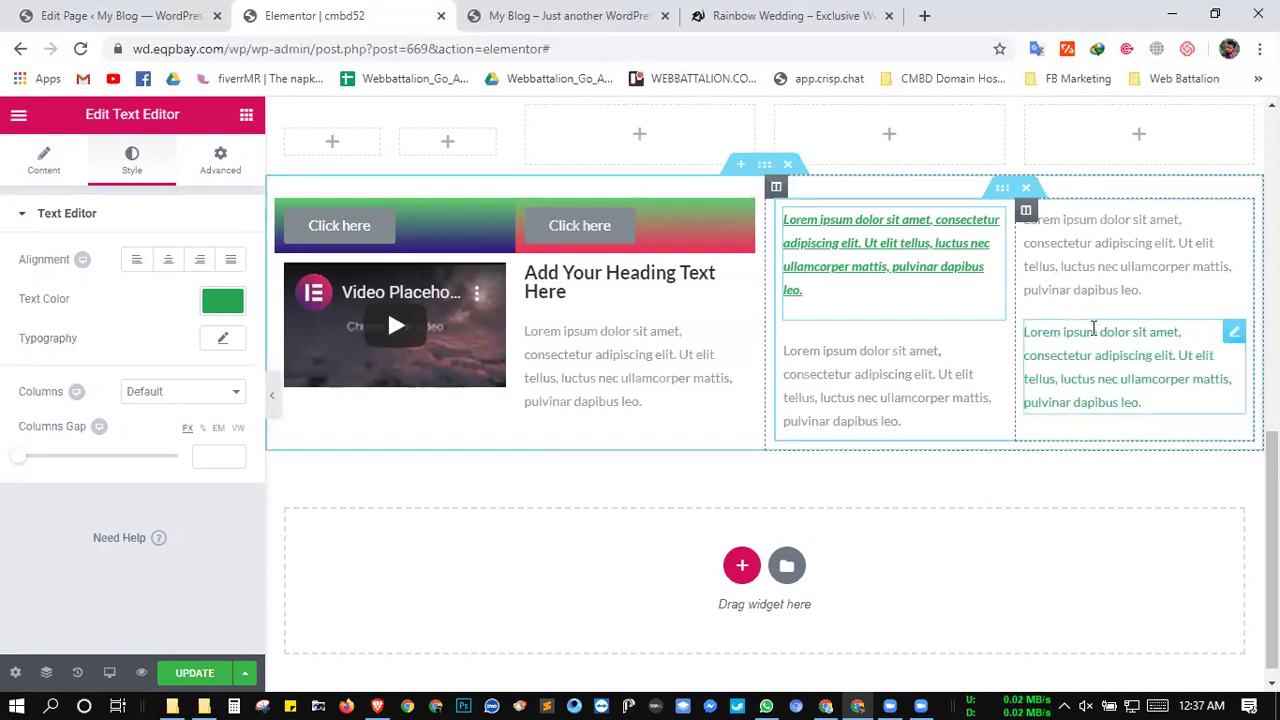
- Make the paragraph of the last column's lower text editor bold, underlined and italic
{"action": "triple_click", "coordinate": [1182, 364]}
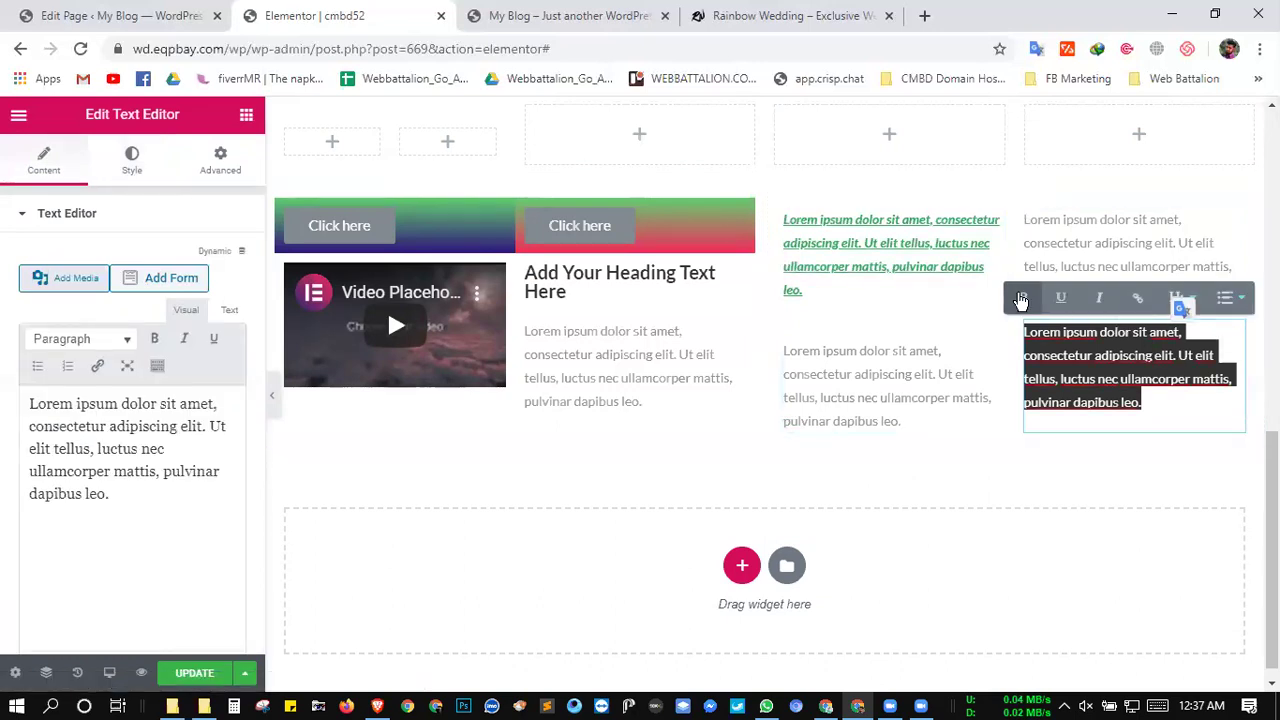
{"action": "left_click", "coordinate": [1020, 300]}
{"action": "left_click", "coordinate": [1061, 298]}
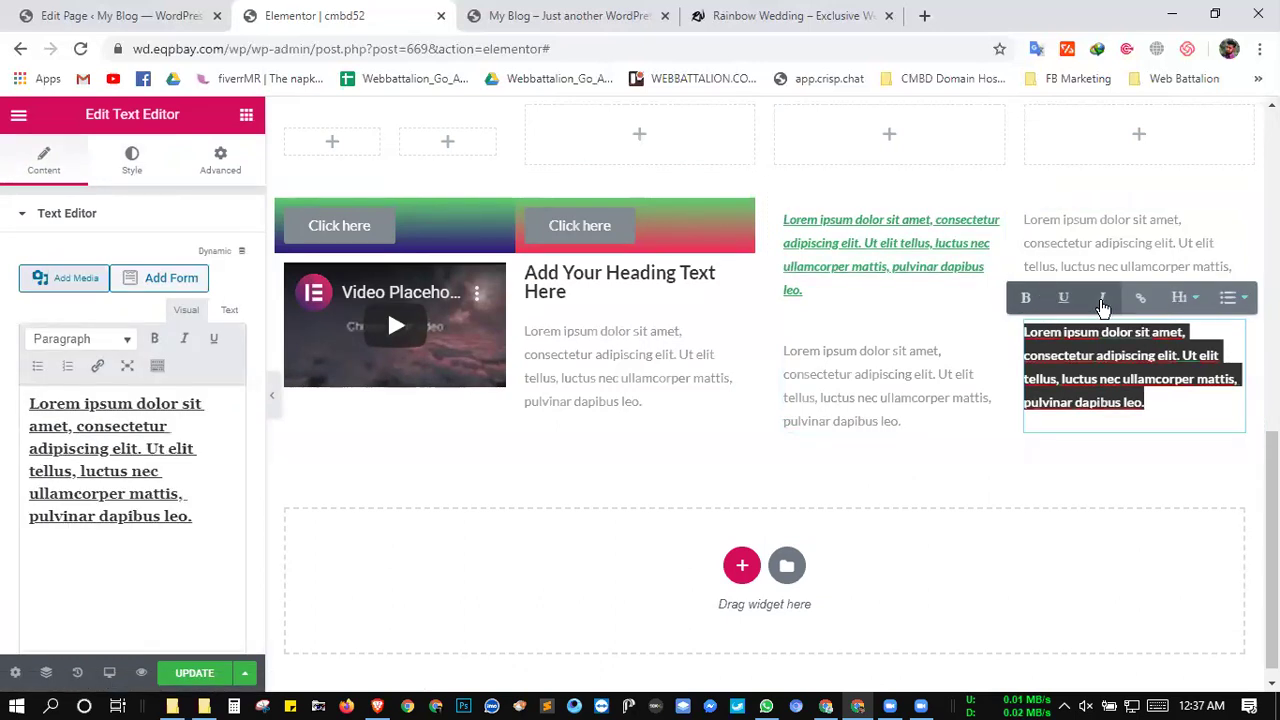
{"action": "left_click", "coordinate": [1103, 305]}
{"action": "left_click", "coordinate": [1042, 521]}
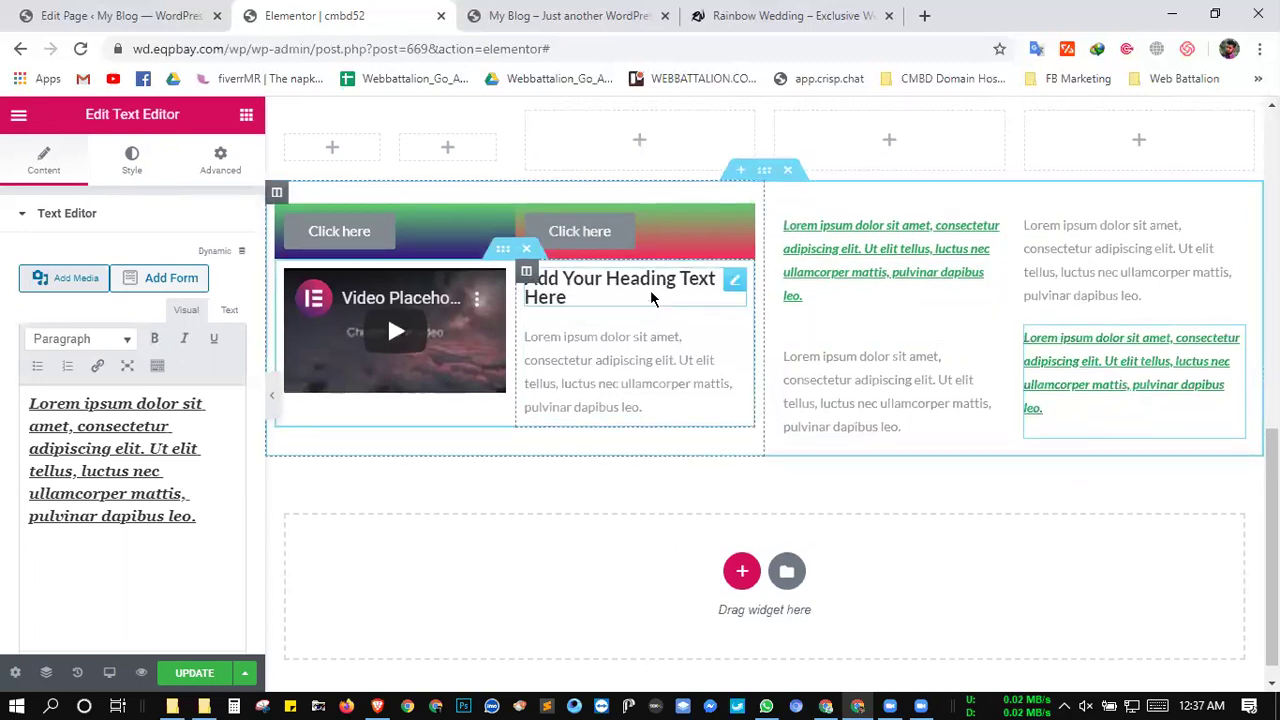
- Update the page and open a preview of its changes to look over the sections
{"action": "scroll", "coordinate": [650, 296], "scroll_direction": "up", "scroll_amount": 5}
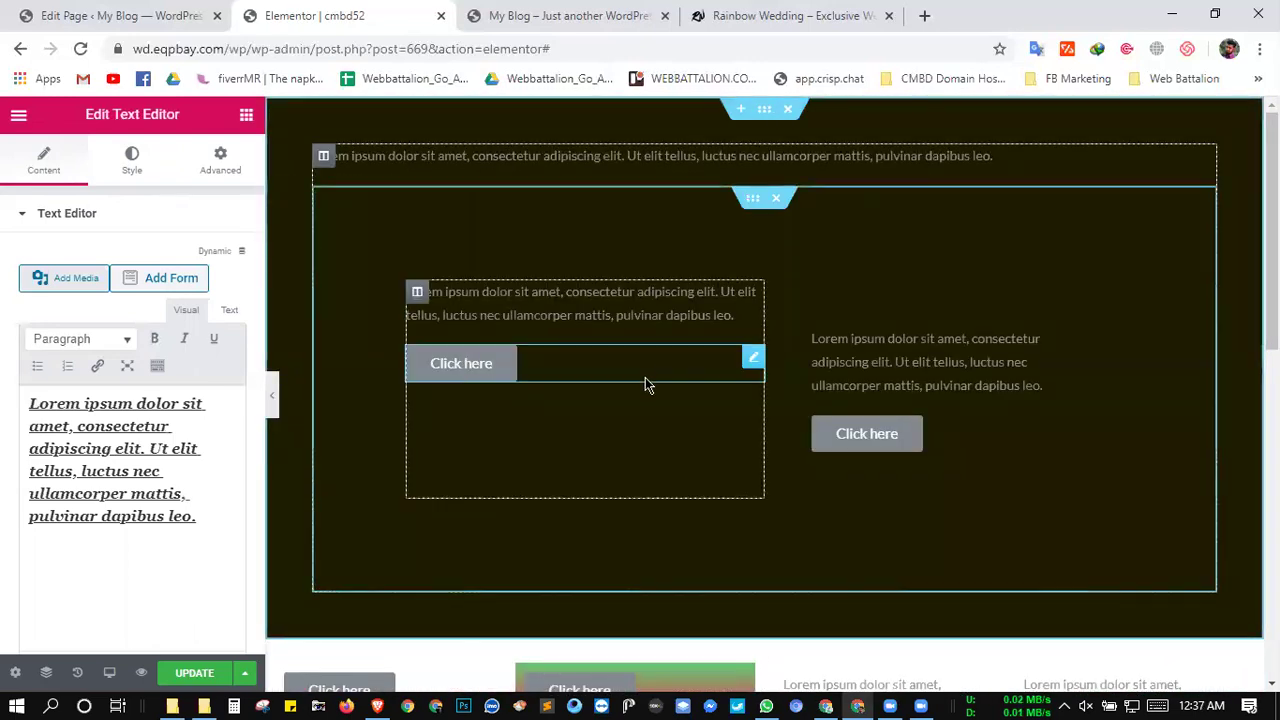
{"action": "scroll", "coordinate": [645, 385], "scroll_direction": "down", "scroll_amount": 5}
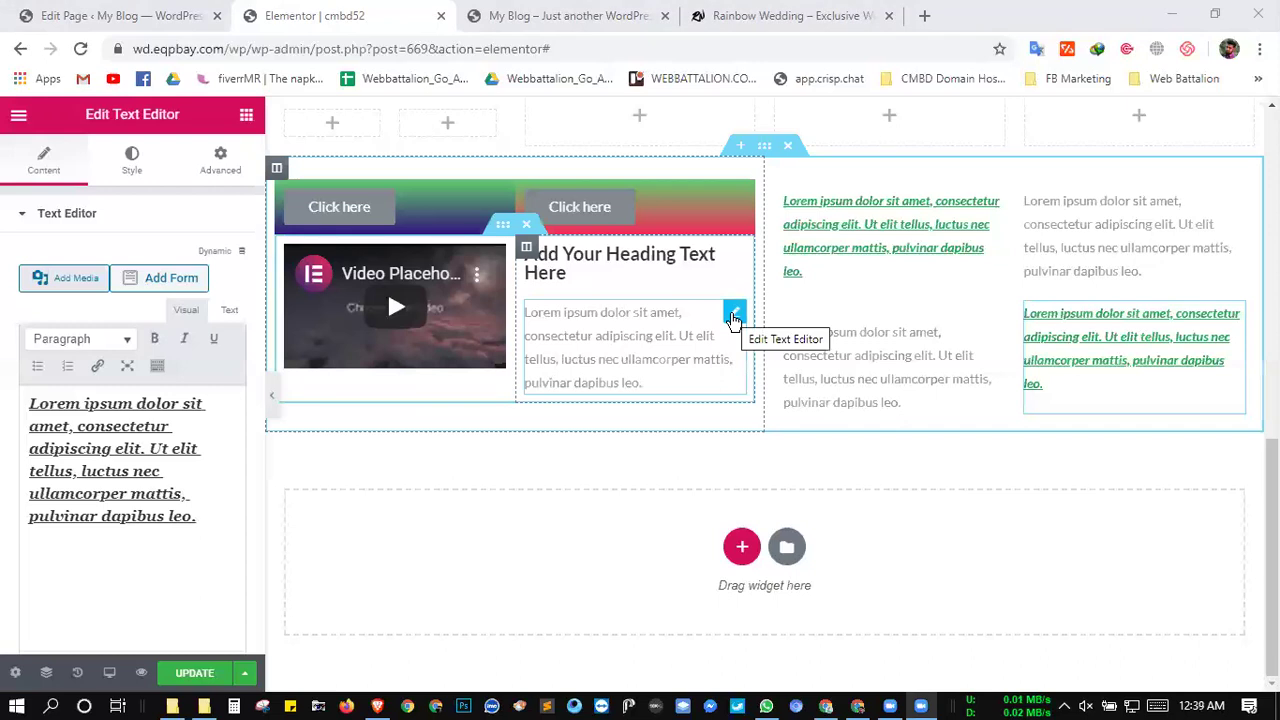
{"action": "left_click", "coordinate": [733, 318]}
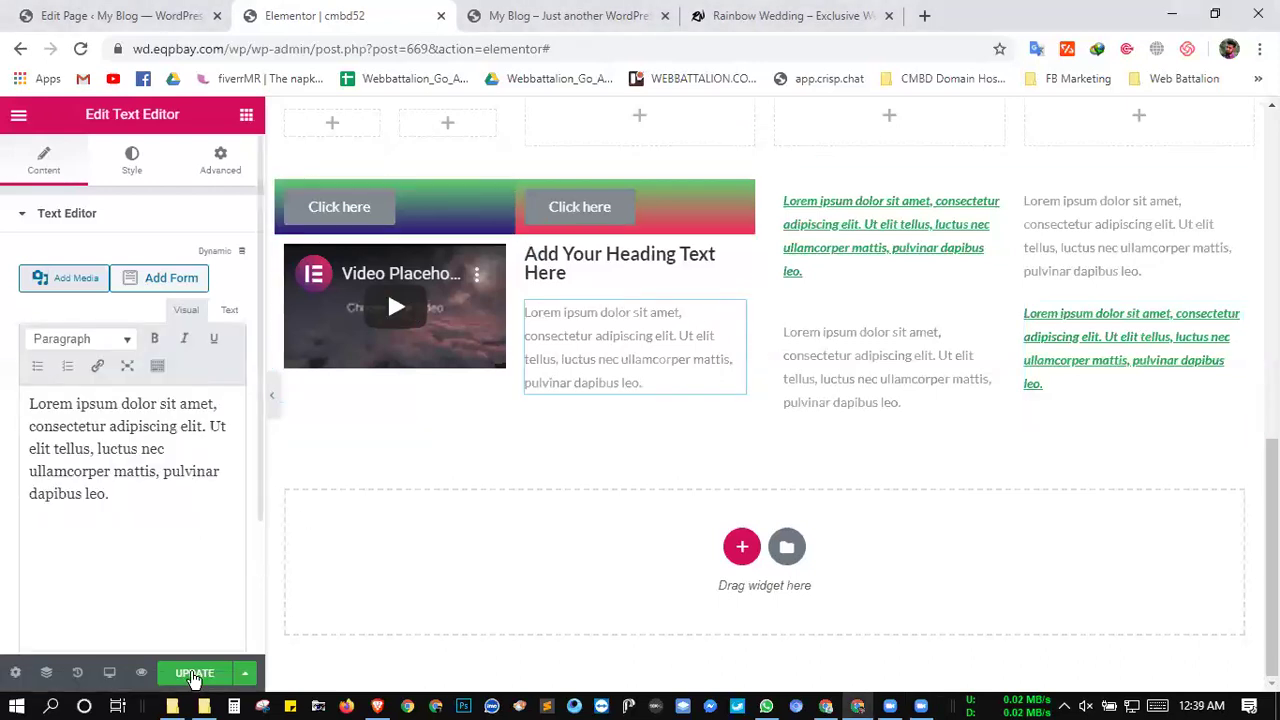
{"action": "left_click", "coordinate": [190, 678]}
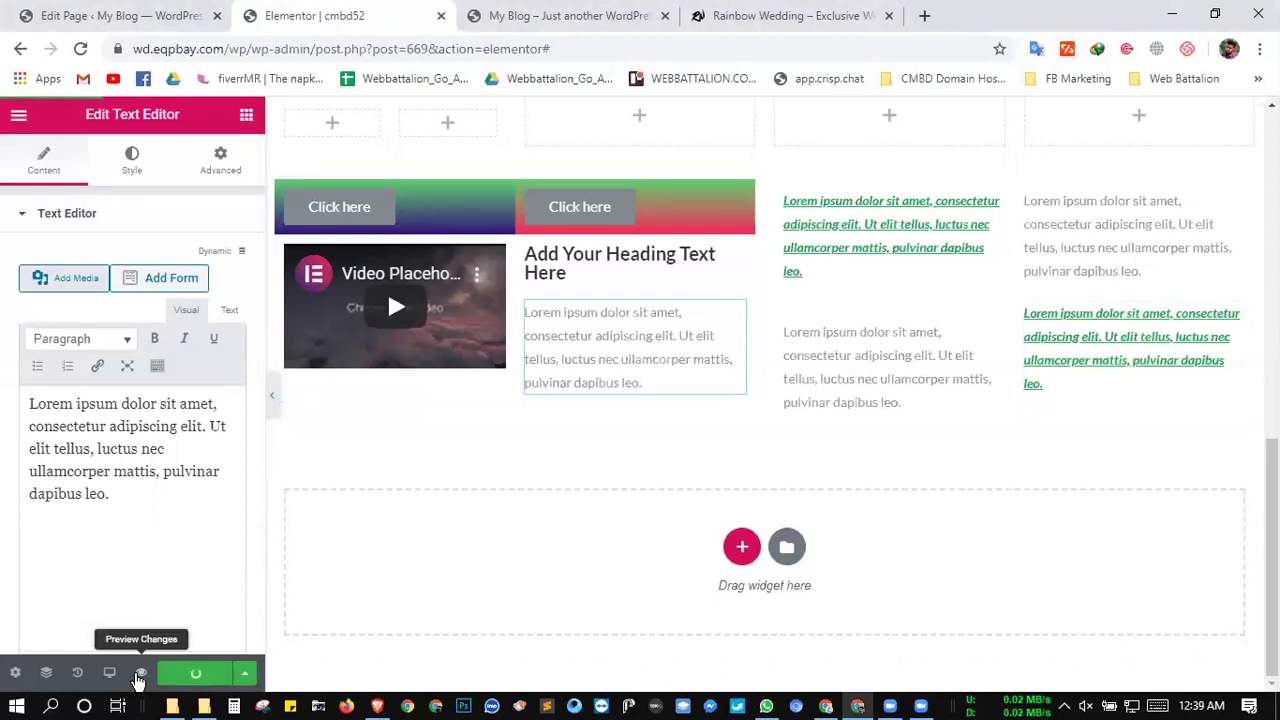
{"action": "left_click", "coordinate": [141, 673]}
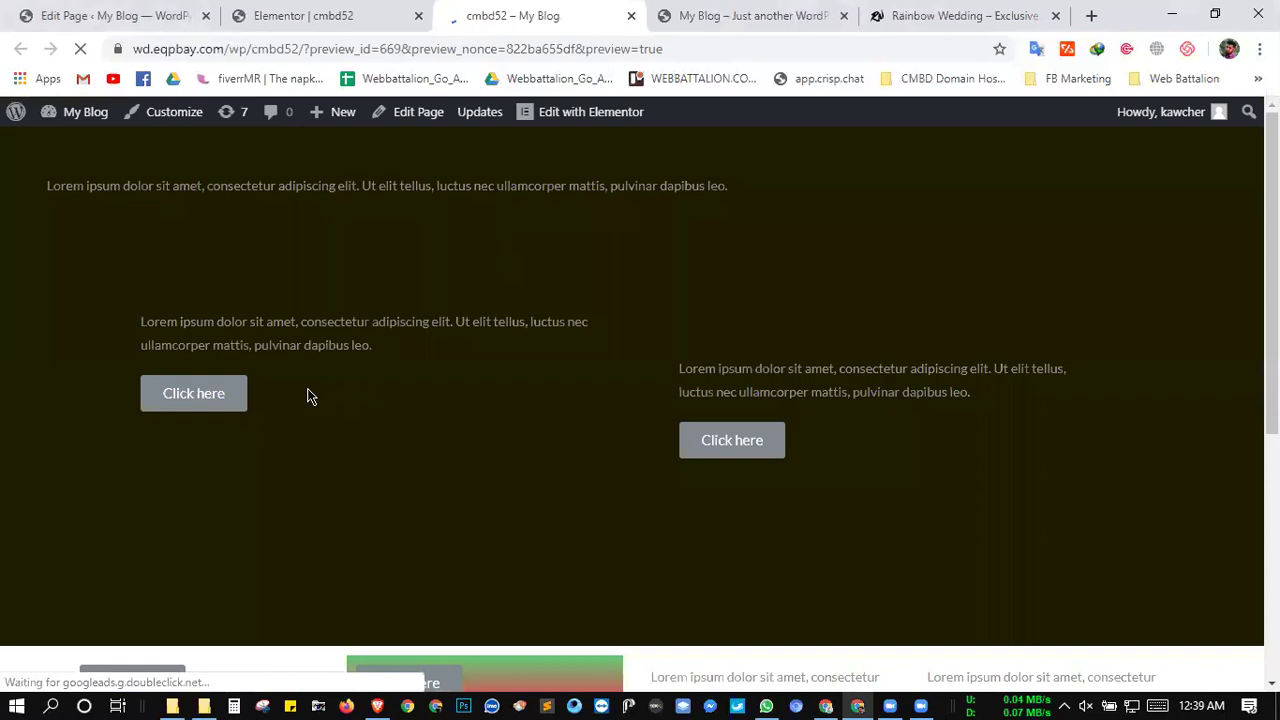
{"action": "scroll", "coordinate": [310, 397], "scroll_direction": "down", "scroll_amount": 2}
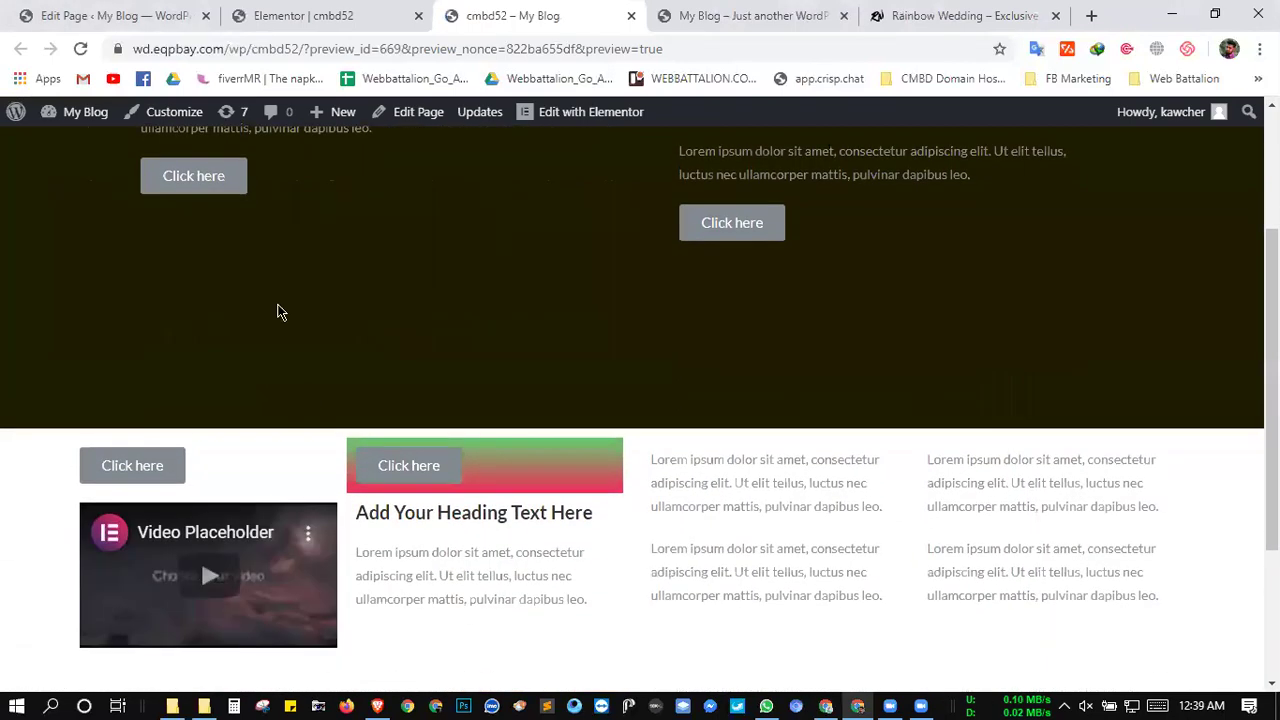
- Inspect the "Click here" button in the dark section's first column and dock the developer tools below the page
{"action": "right_click", "coordinate": [201, 174]}
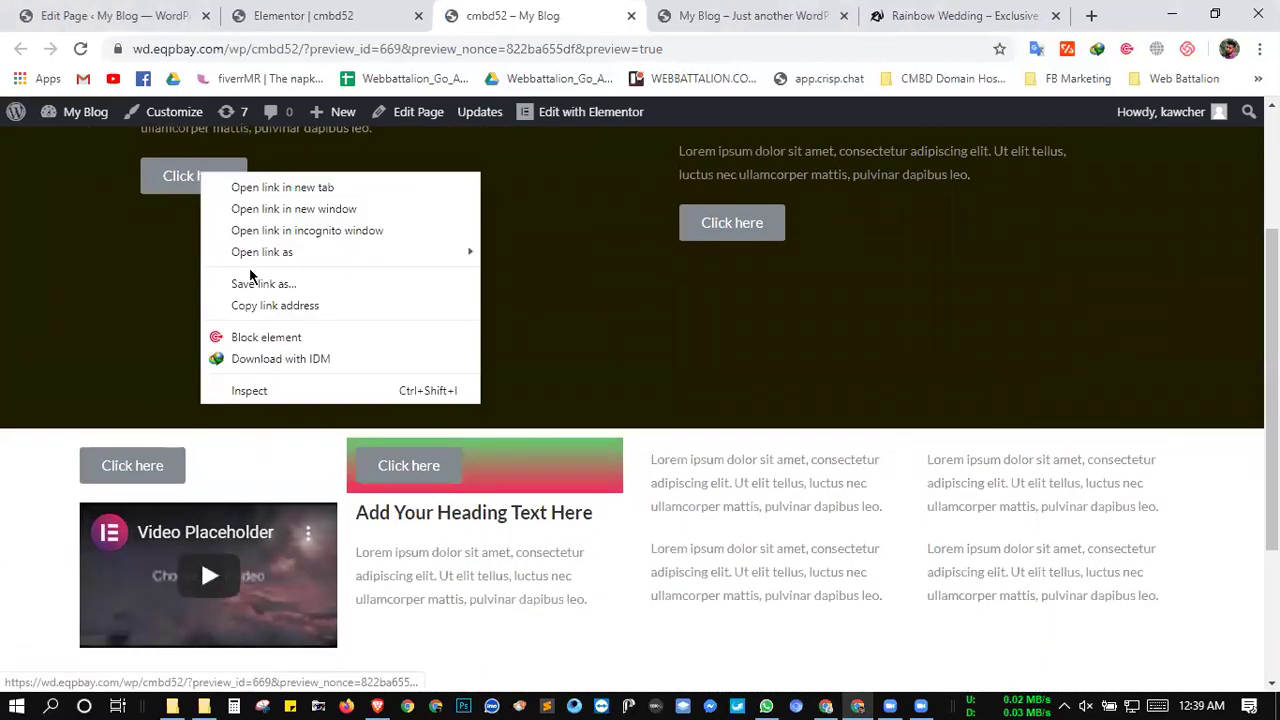
{"action": "left_click", "coordinate": [285, 393]}
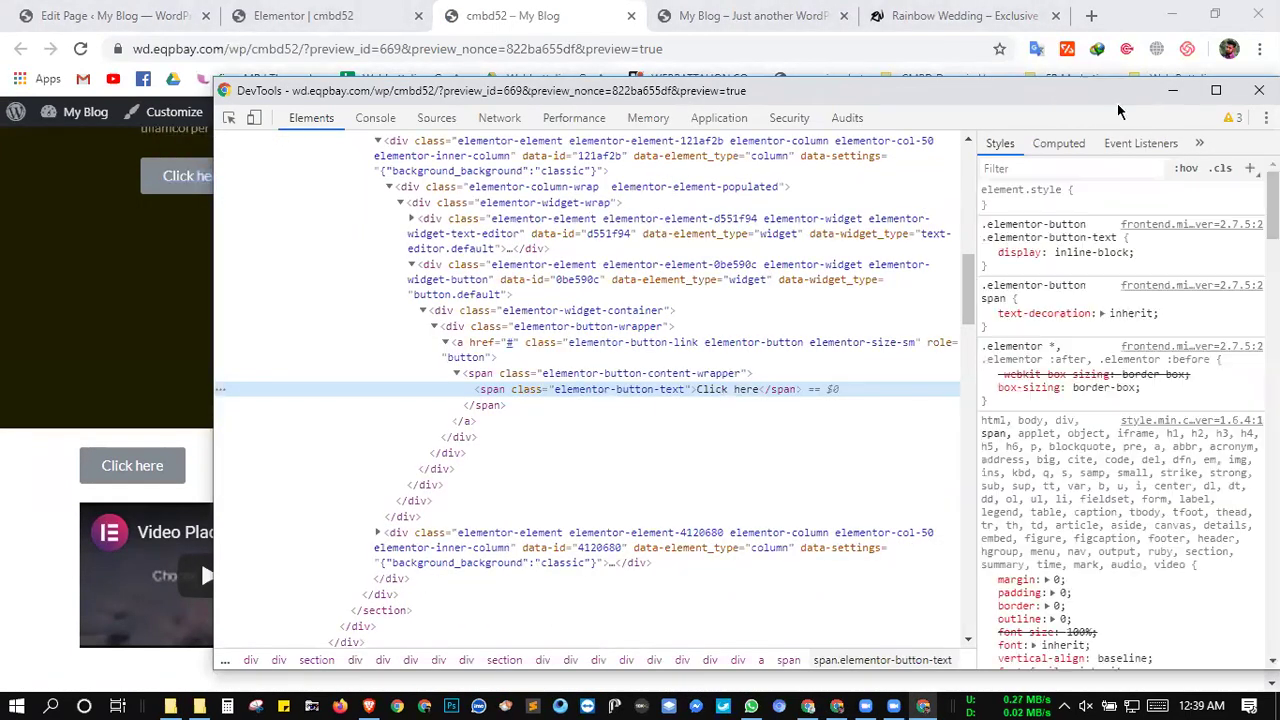
{"action": "left_click", "coordinate": [253, 117]}
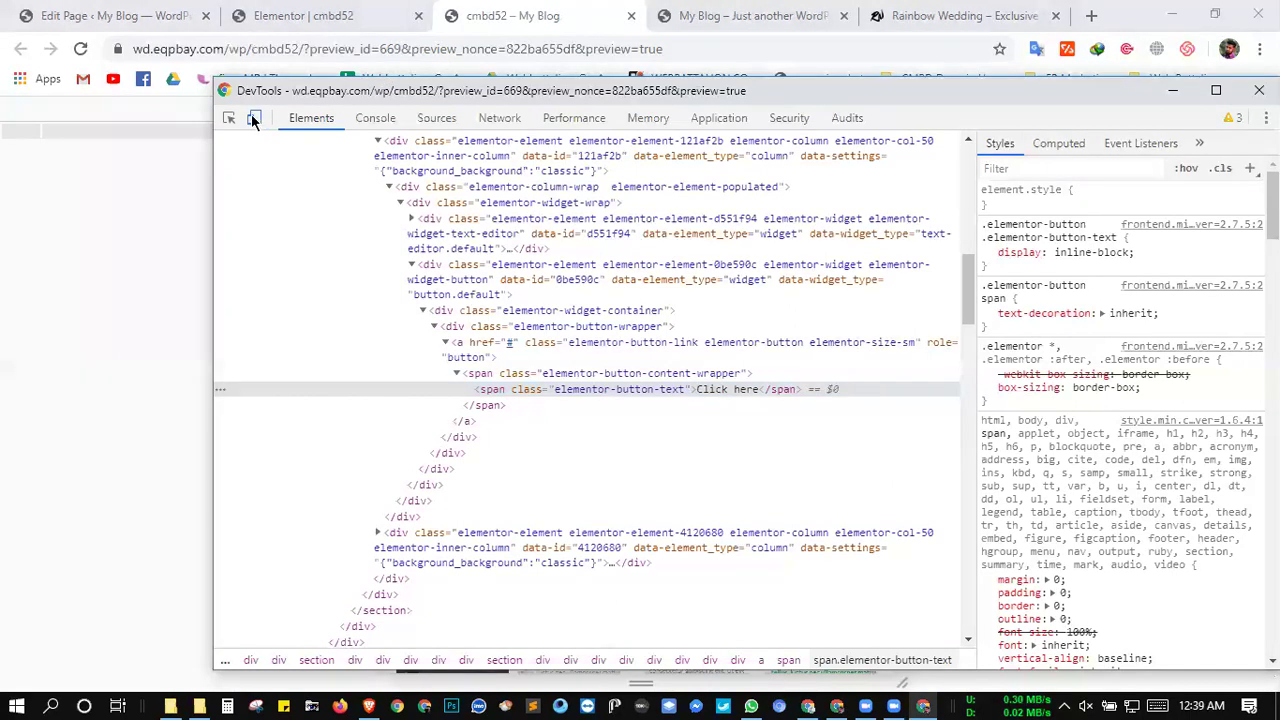
{"action": "left_click", "coordinate": [253, 118]}
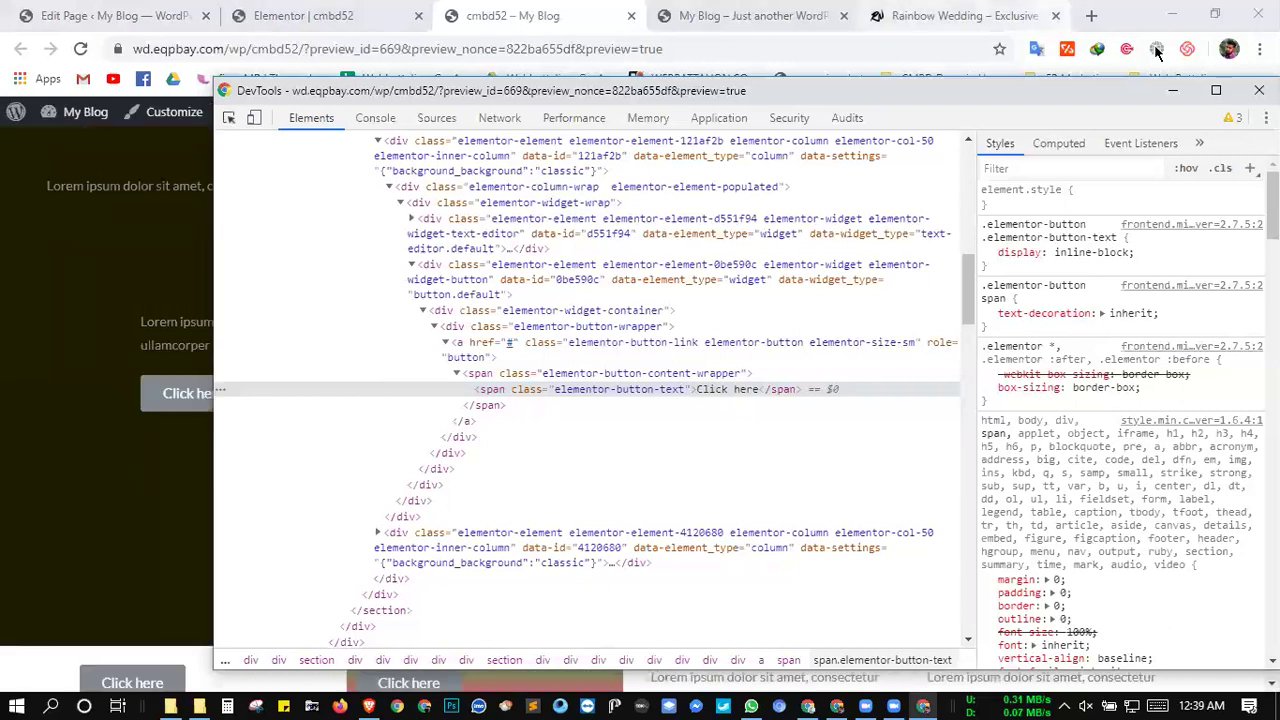
{"action": "left_click", "coordinate": [1265, 117]}
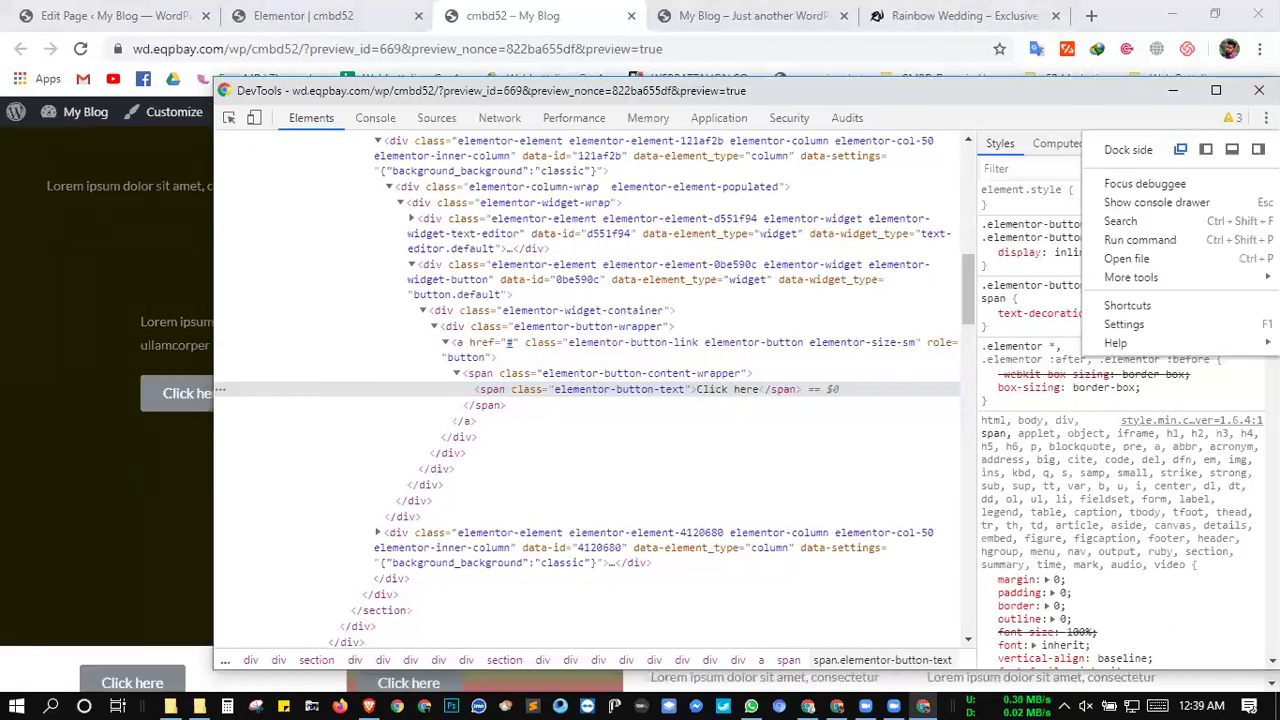
{"action": "left_click", "coordinate": [1232, 150]}
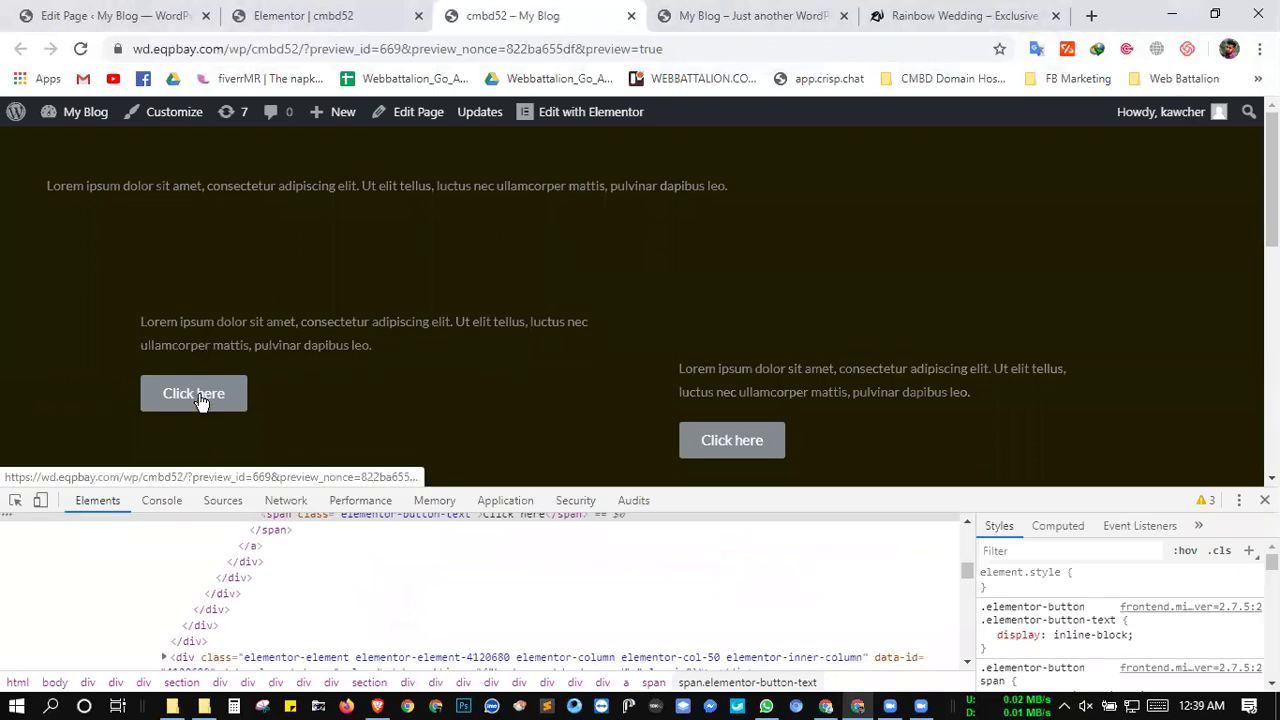
{"action": "scroll", "coordinate": [500, 546], "scroll_direction": "up", "scroll_amount": 1}
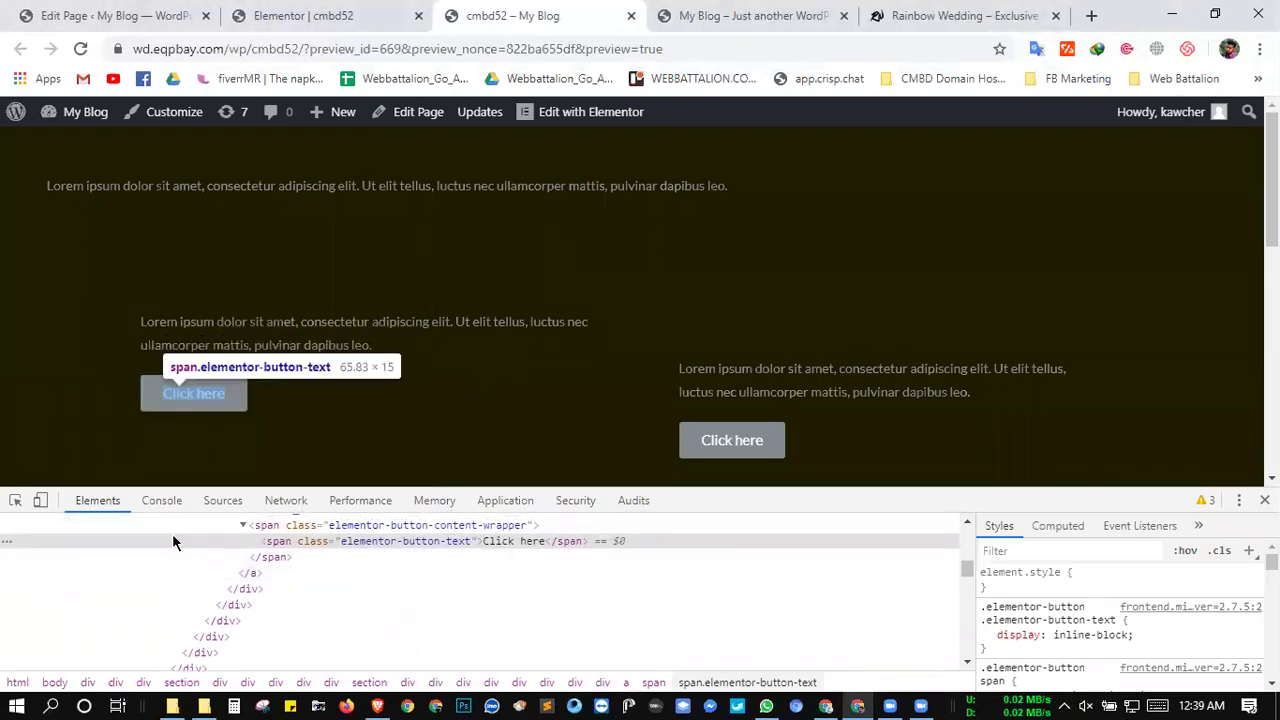
{"action": "left_click", "coordinate": [14, 501]}
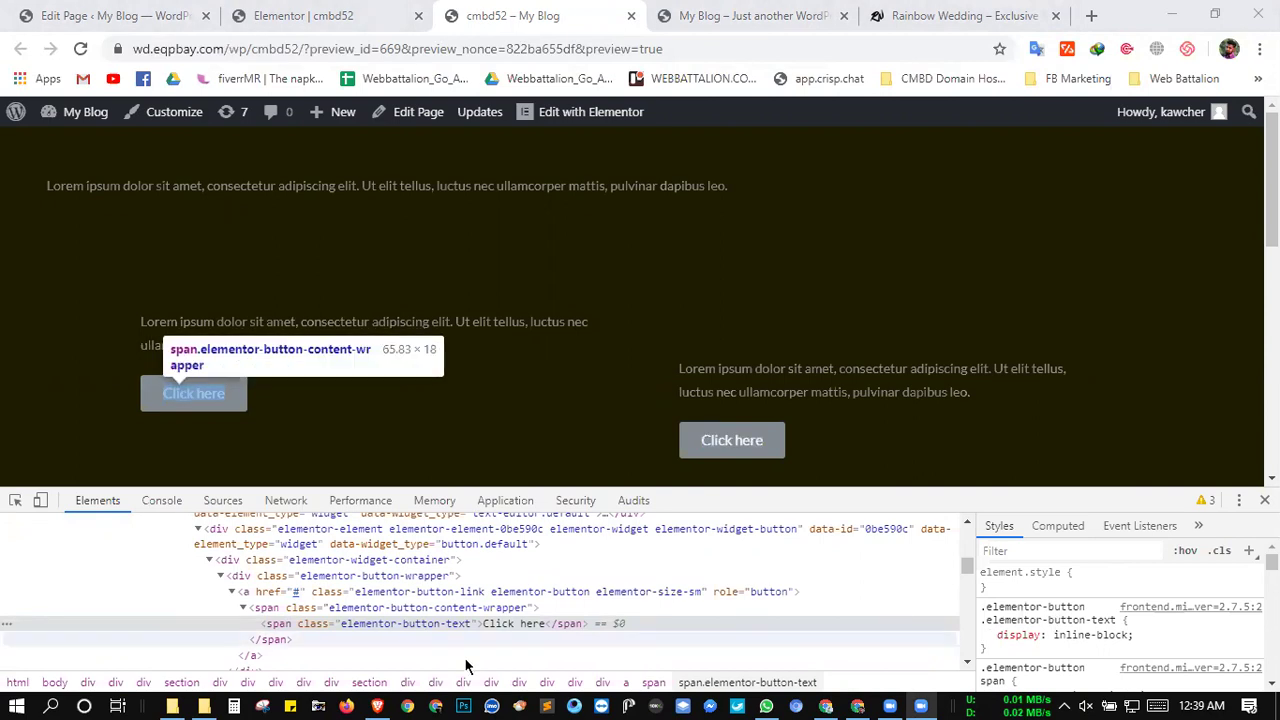
- Add a font-size of 20px to the .elementor-button-text rule in the developer tools and check the page's buttons
{"action": "left_click", "coordinate": [1101, 636]}
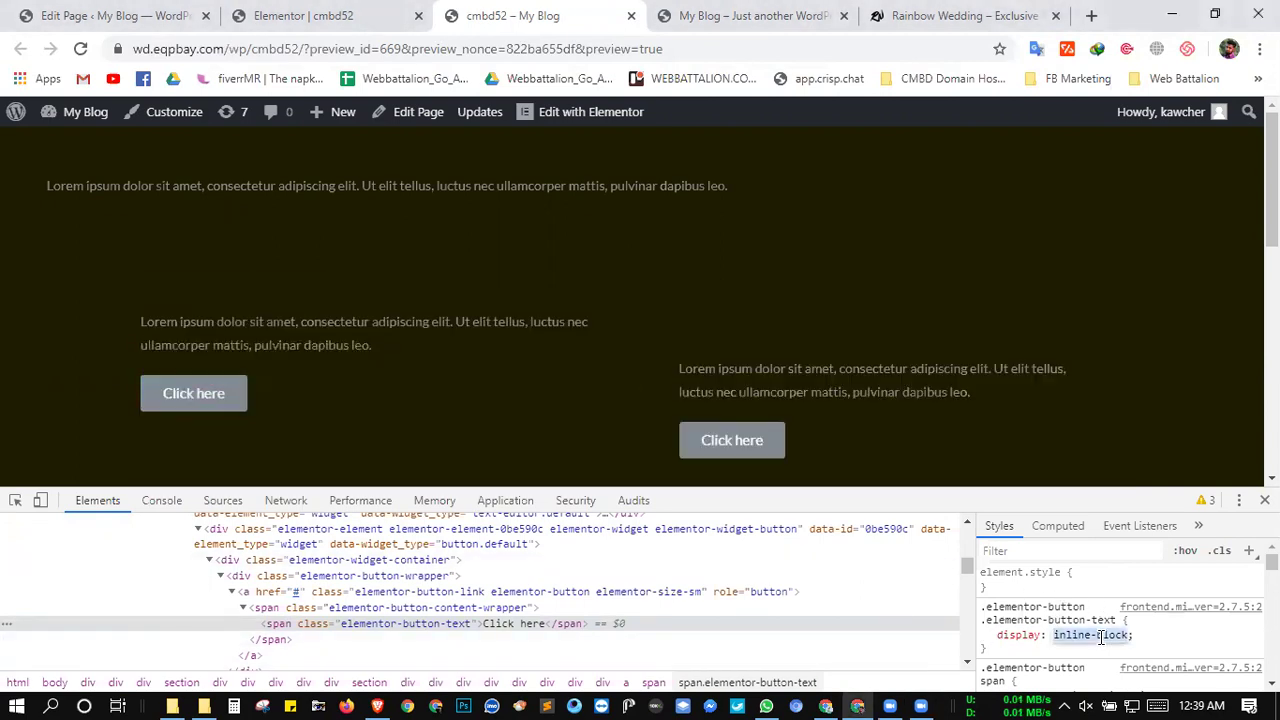
{"action": "key", "text": "Return"}
{"action": "type", "text": "font-size"}
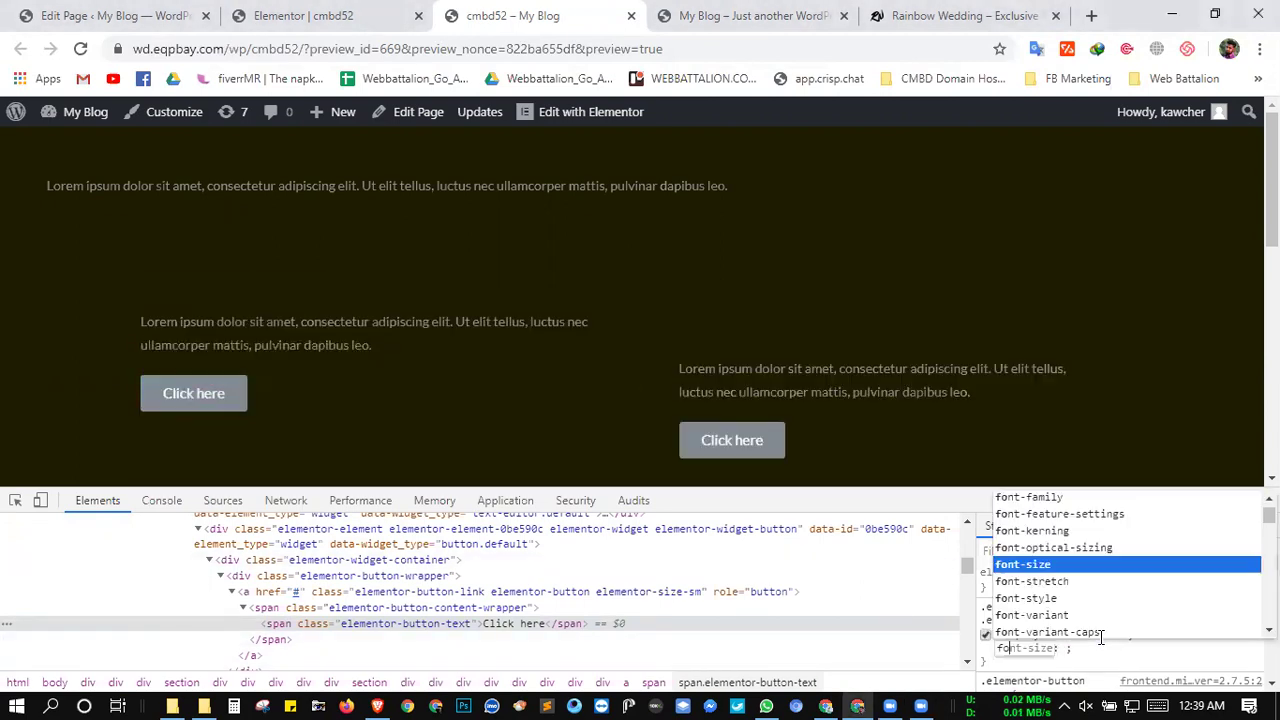
{"action": "key", "text": "Tab"}
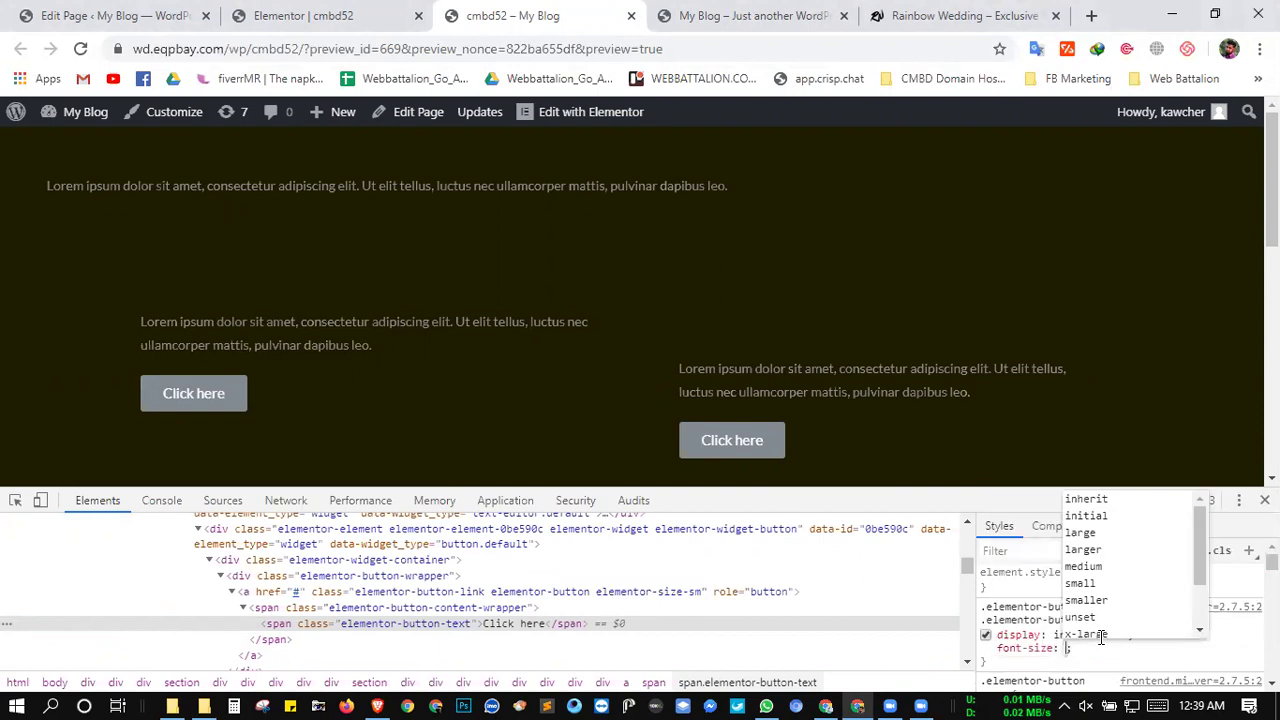
{"action": "type", "text": "20px"}
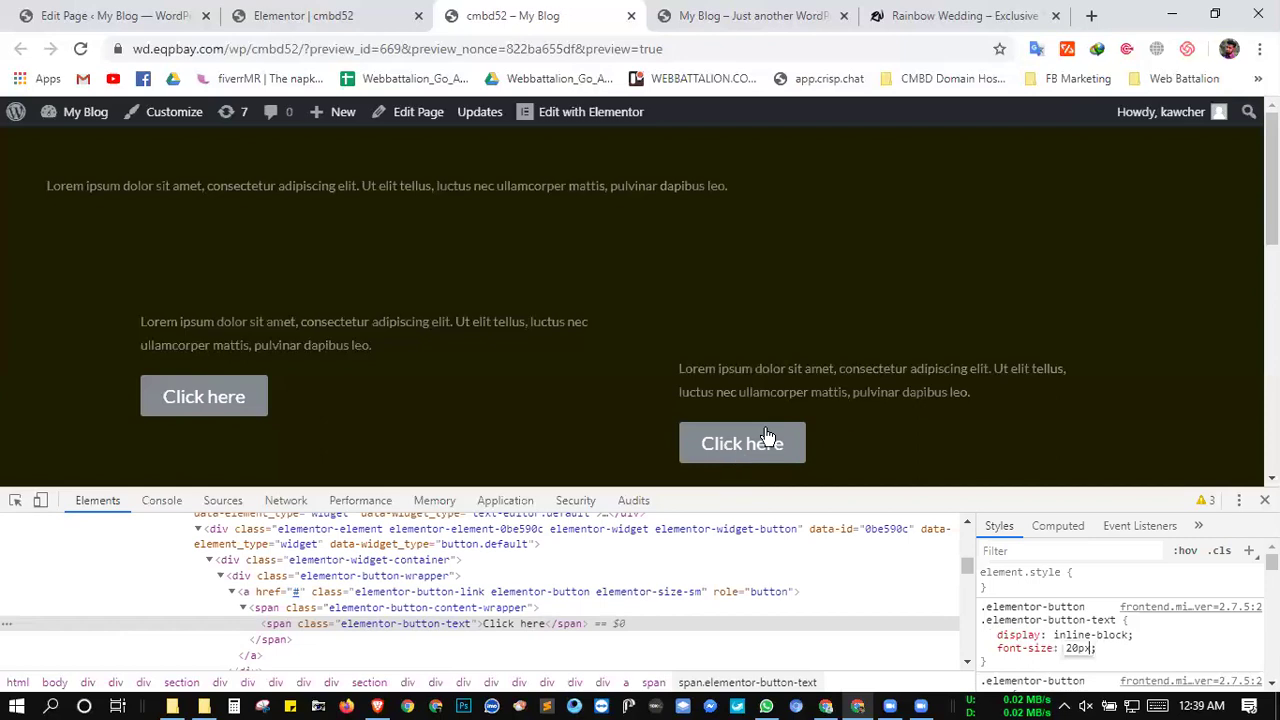
{"action": "scroll", "coordinate": [866, 399], "scroll_direction": "down", "scroll_amount": 1}
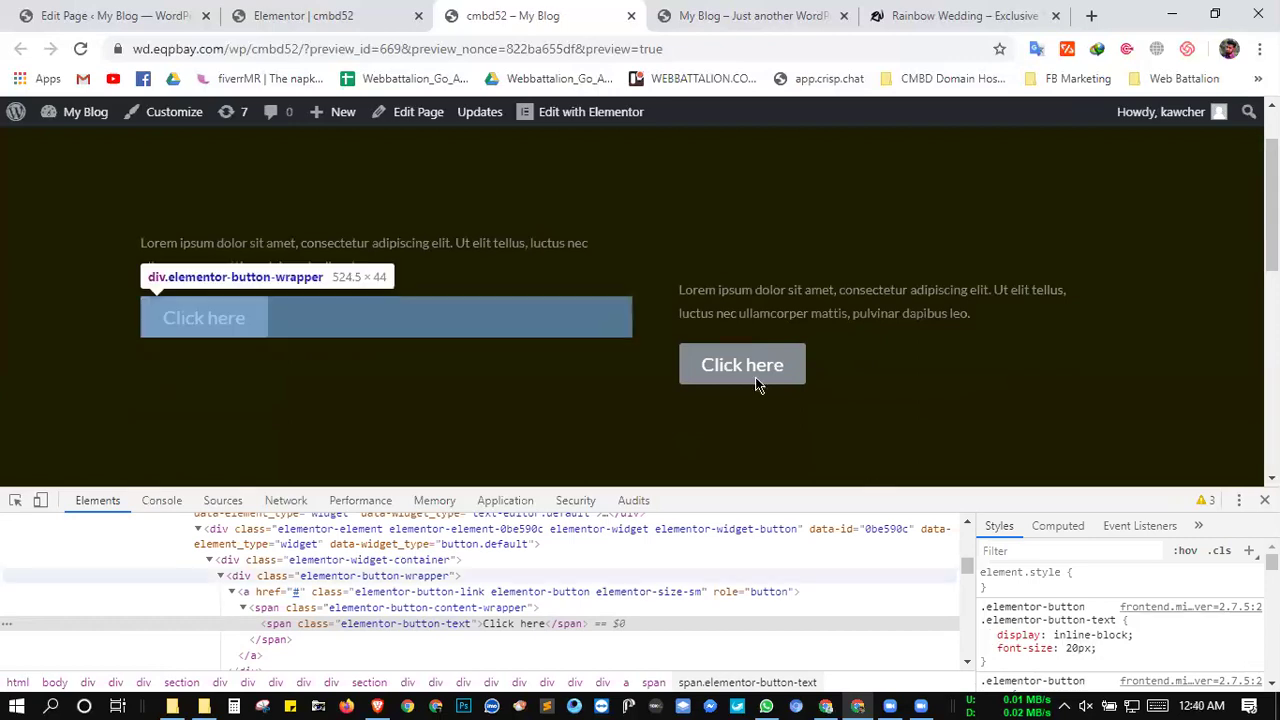
- Raise the .elementor-button-text font-size to 200px, look over the enlarged buttons and reload the preview page
{"action": "left_click", "coordinate": [1075, 648]}
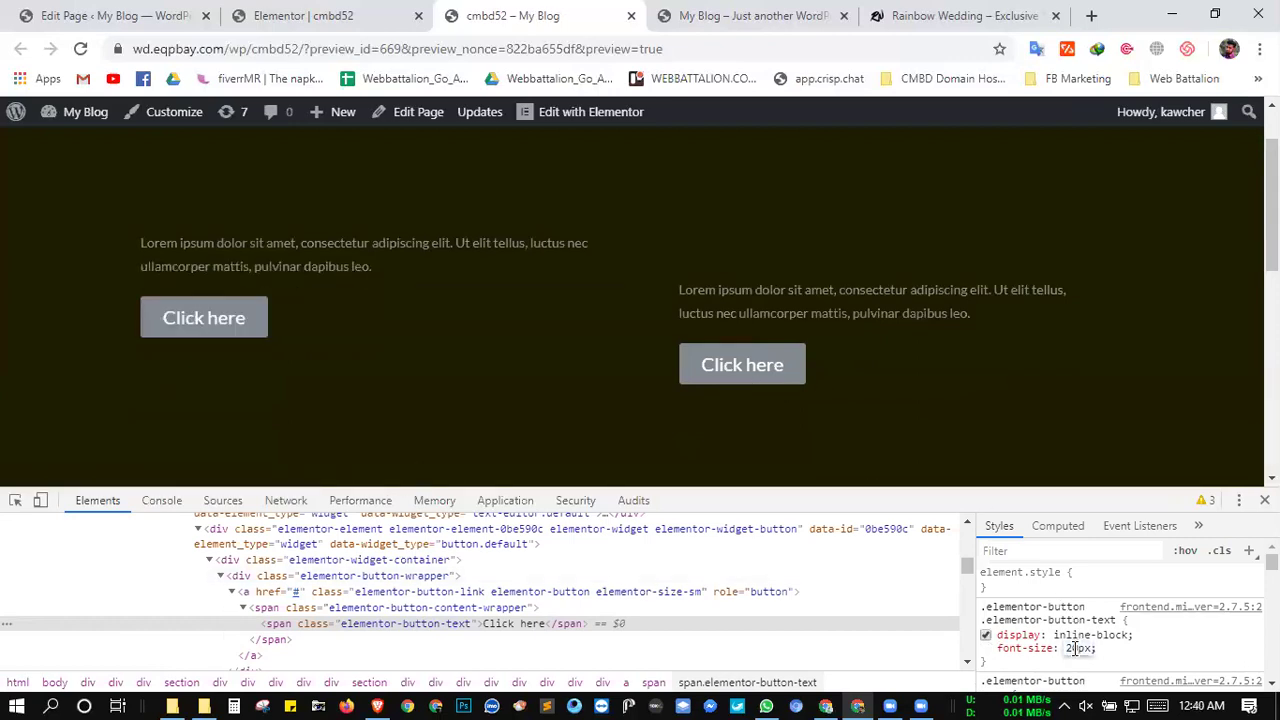
{"action": "type", "text": "0"}
{"action": "key", "text": "Return"}
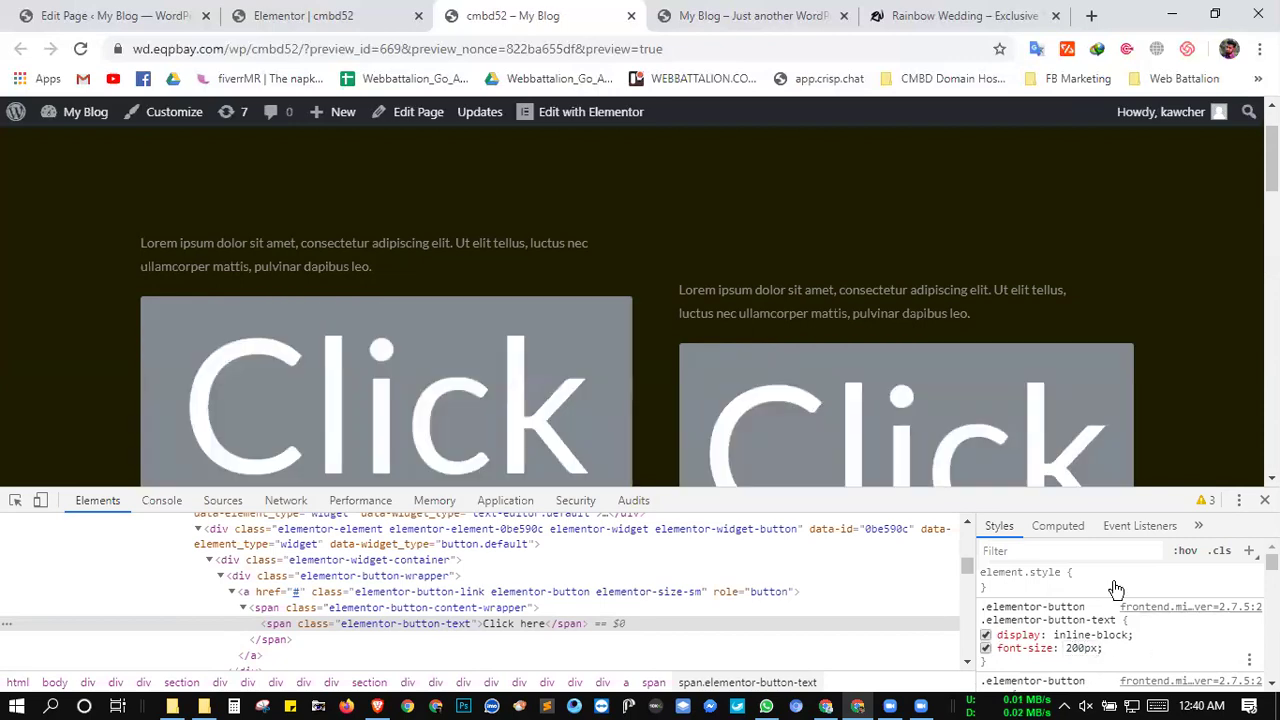
{"action": "scroll", "coordinate": [1005, 380], "scroll_direction": "down", "scroll_amount": 3}
{"action": "scroll", "coordinate": [1000, 320], "scroll_direction": "up", "scroll_amount": 3}
{"action": "scroll", "coordinate": [1000, 320], "scroll_direction": "down", "scroll_amount": 2}
{"action": "scroll", "coordinate": [997, 314], "scroll_direction": "up", "scroll_amount": 5}
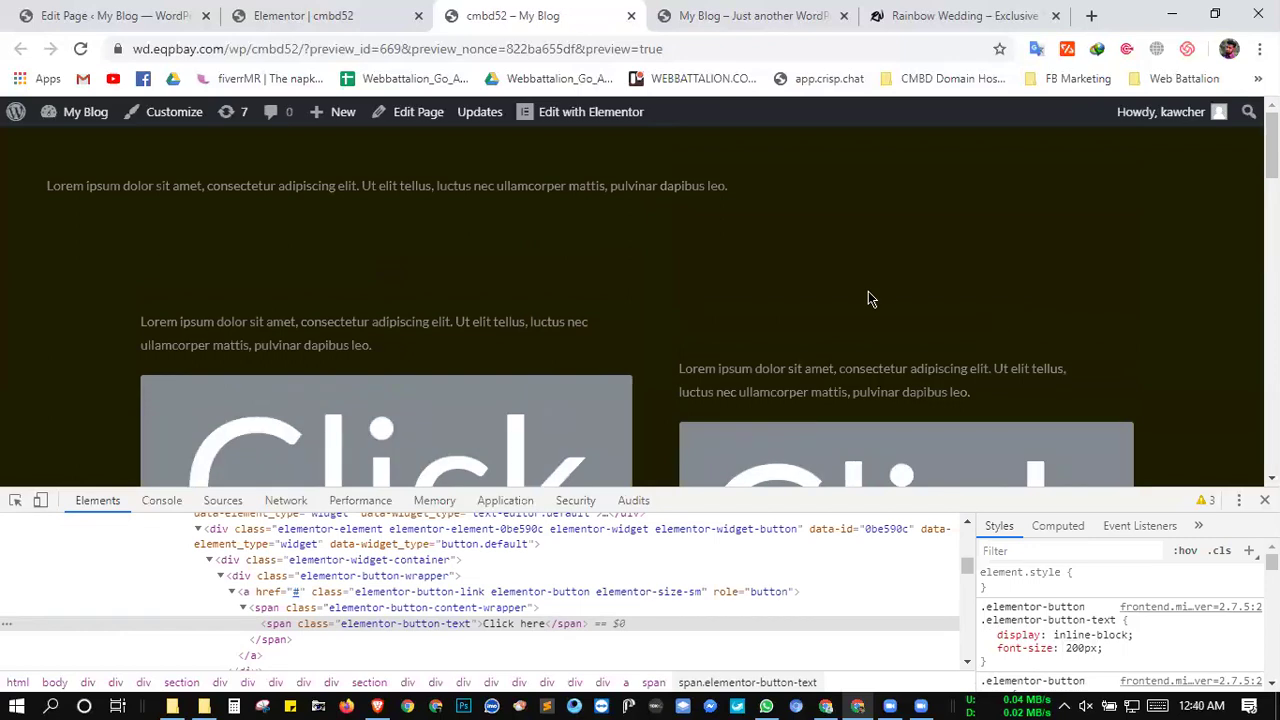
{"action": "scroll", "coordinate": [868, 294], "scroll_direction": "down", "scroll_amount": 1}
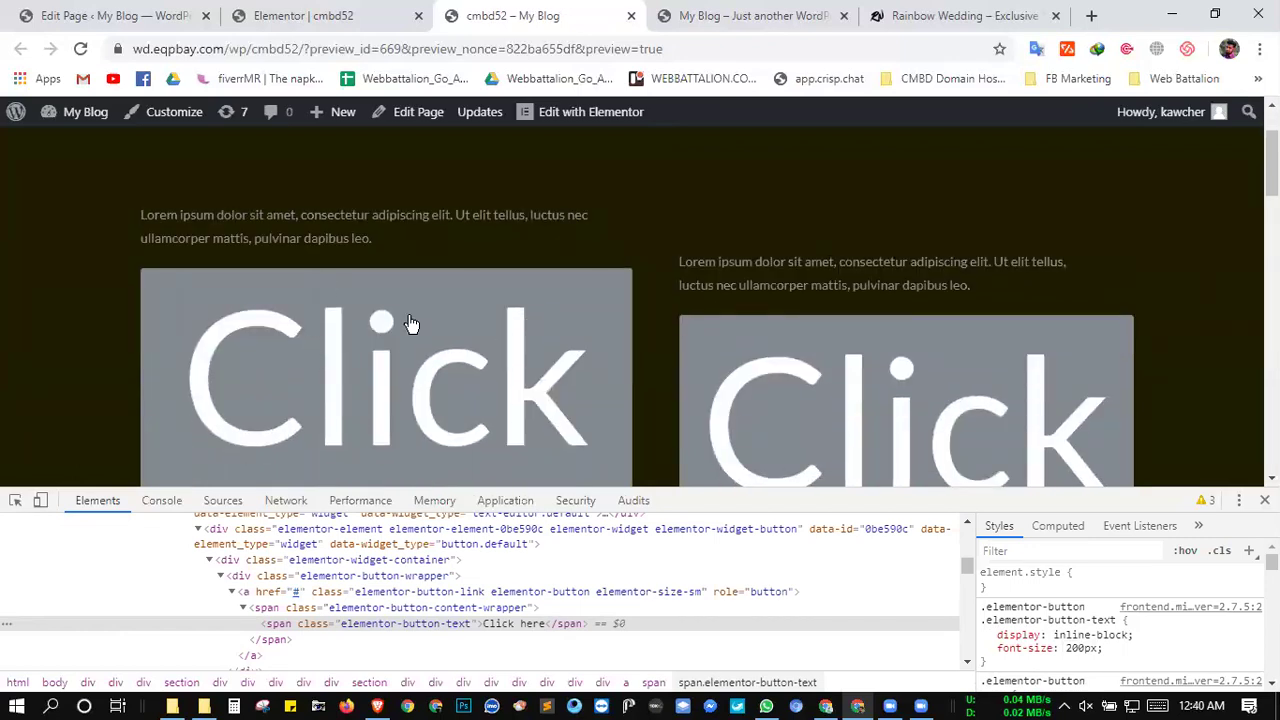
{"action": "left_click", "coordinate": [80, 48]}
- In the Elementor editor, give the button in the green-to-blue gradient column the CSS class mybnt
{"action": "left_click", "coordinate": [383, 12]}
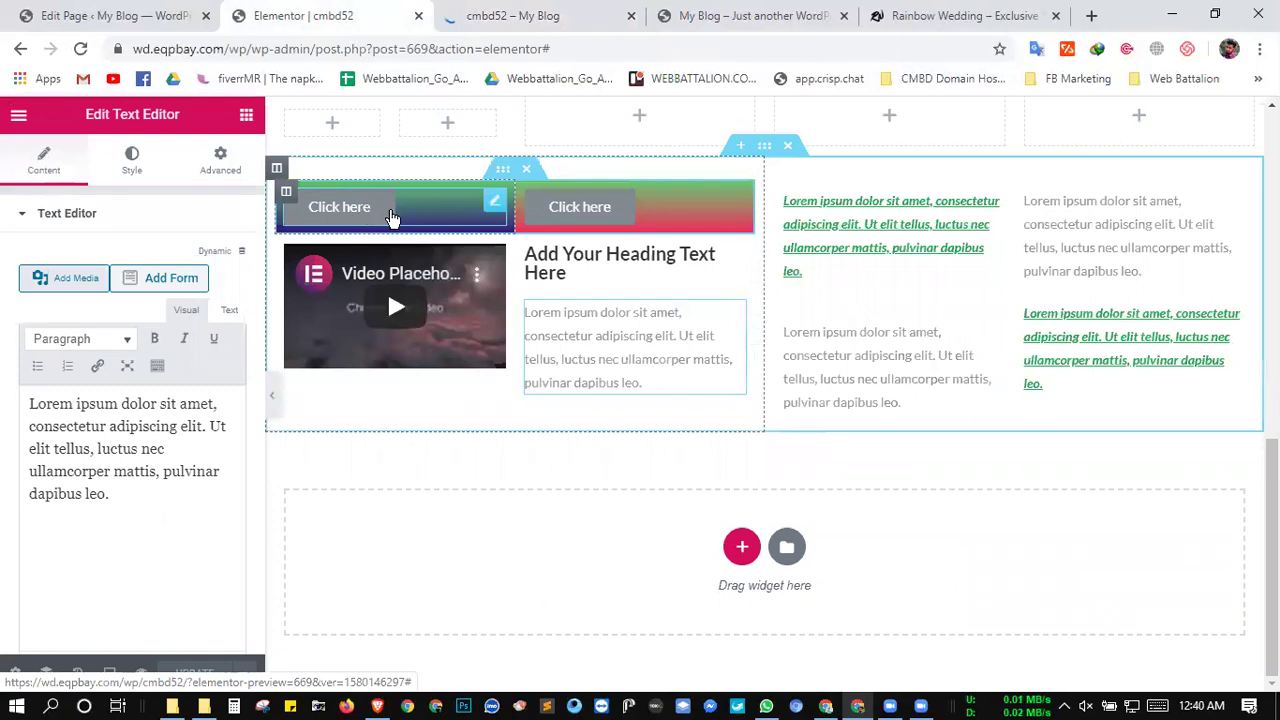
{"action": "left_click", "coordinate": [489, 200]}
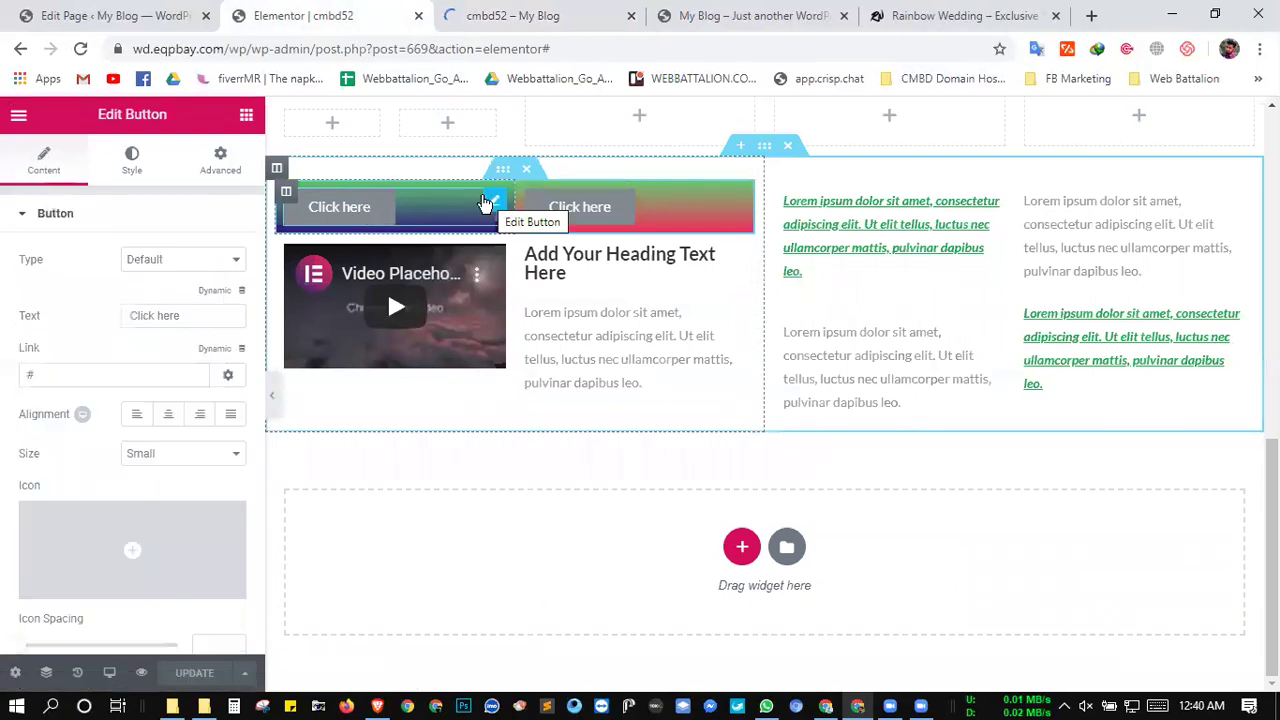
{"action": "left_click", "coordinate": [220, 160]}
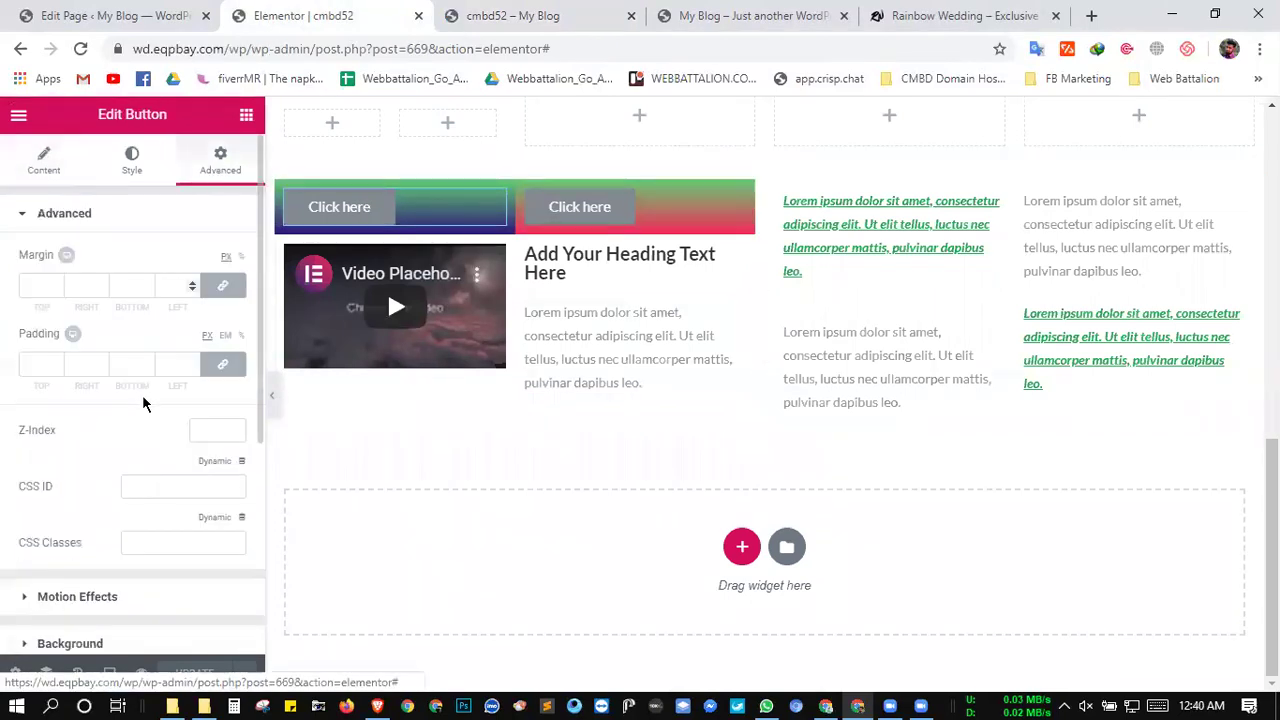
{"action": "scroll", "coordinate": [130, 486], "scroll_direction": "down", "scroll_amount": 1}
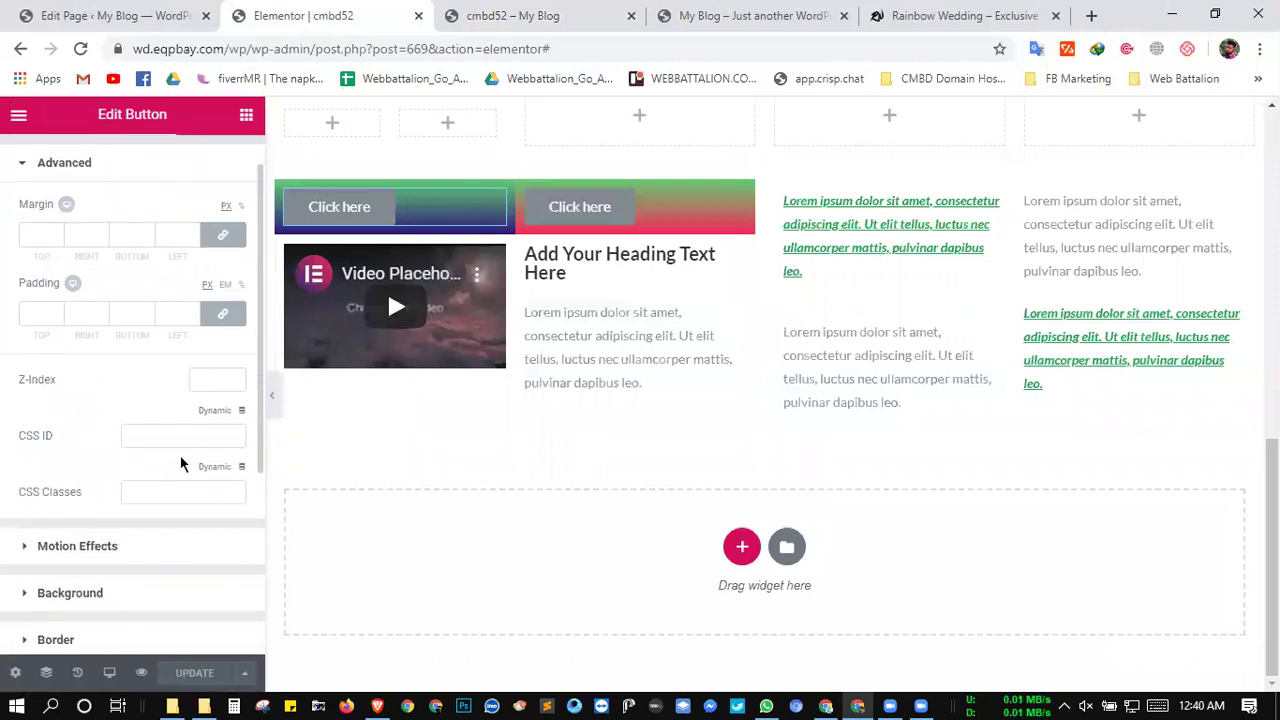
{"action": "left_click", "coordinate": [162, 496]}
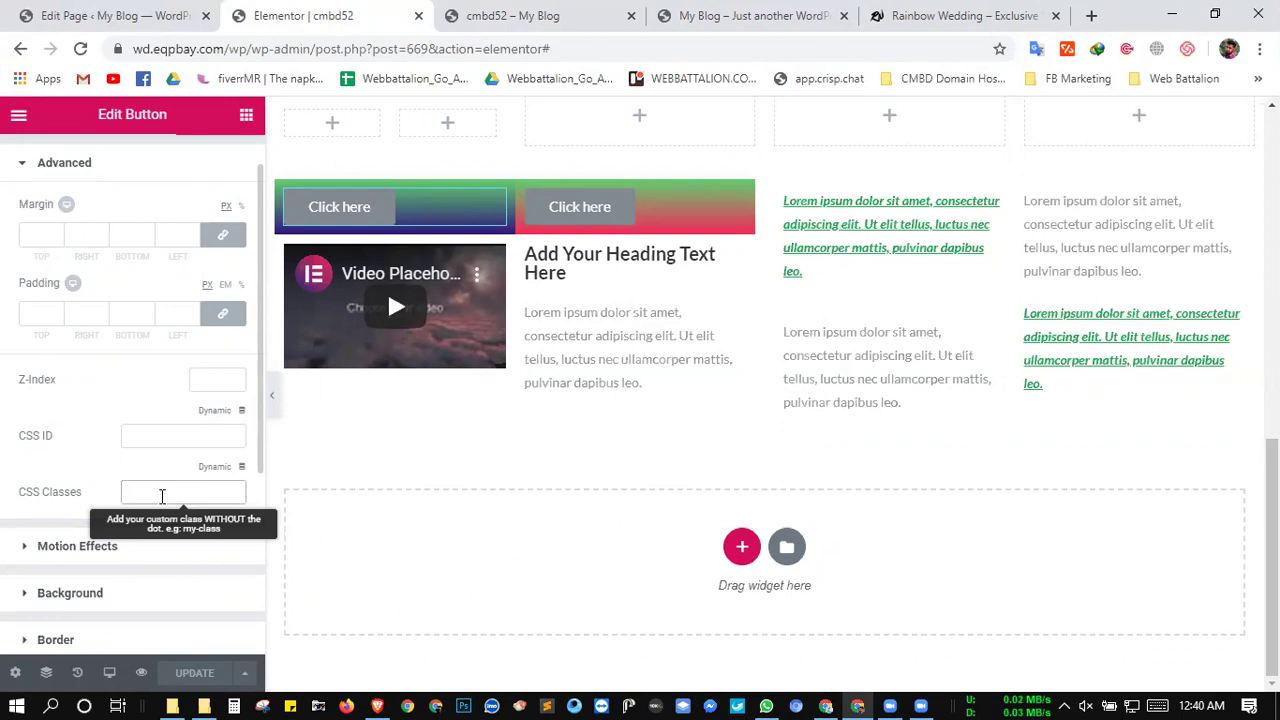
{"action": "type", "text": "mybnt"}
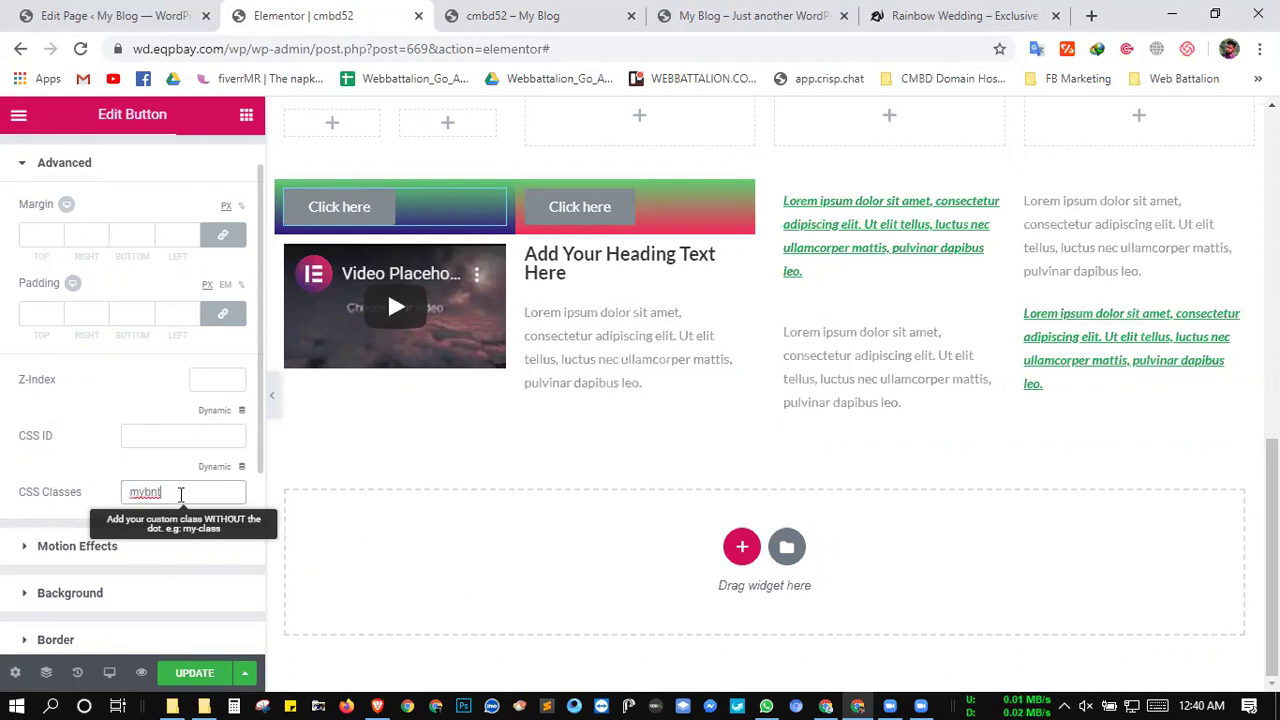
{"action": "key", "text": "ctrl+a"}
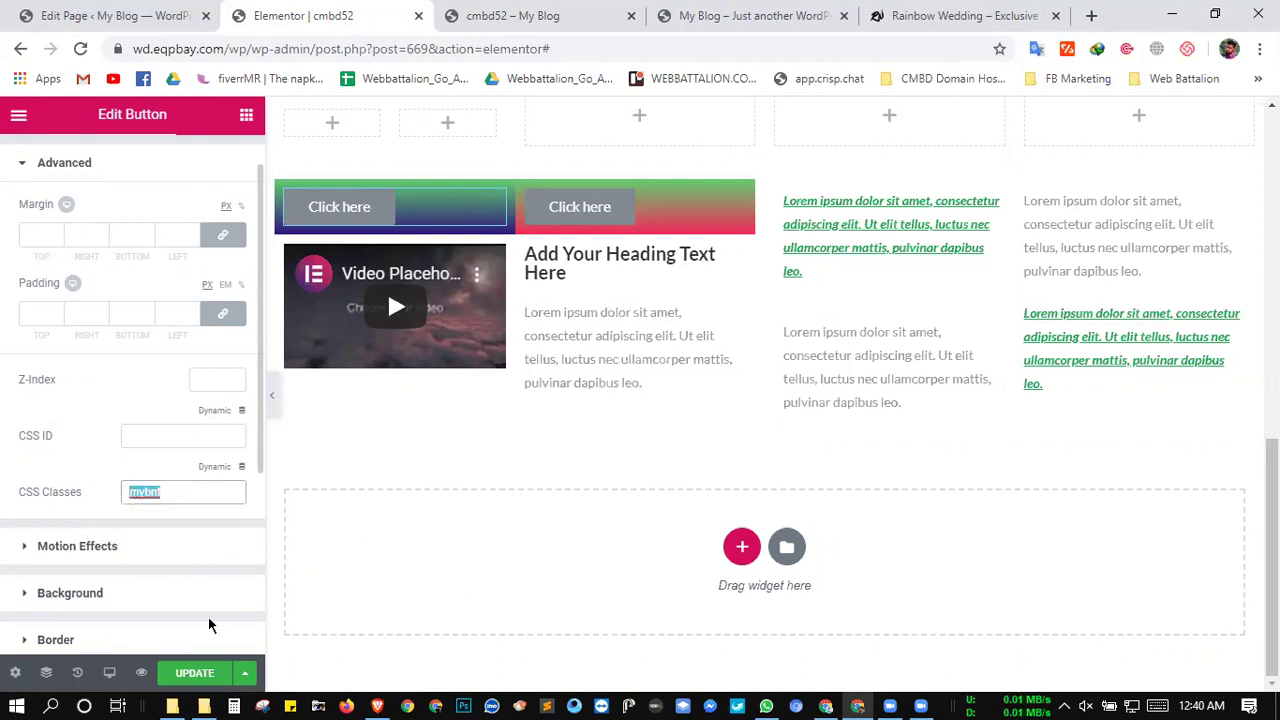
- Update the page and open its preview at the multi-column section below the dark section
{"action": "left_click", "coordinate": [195, 675]}
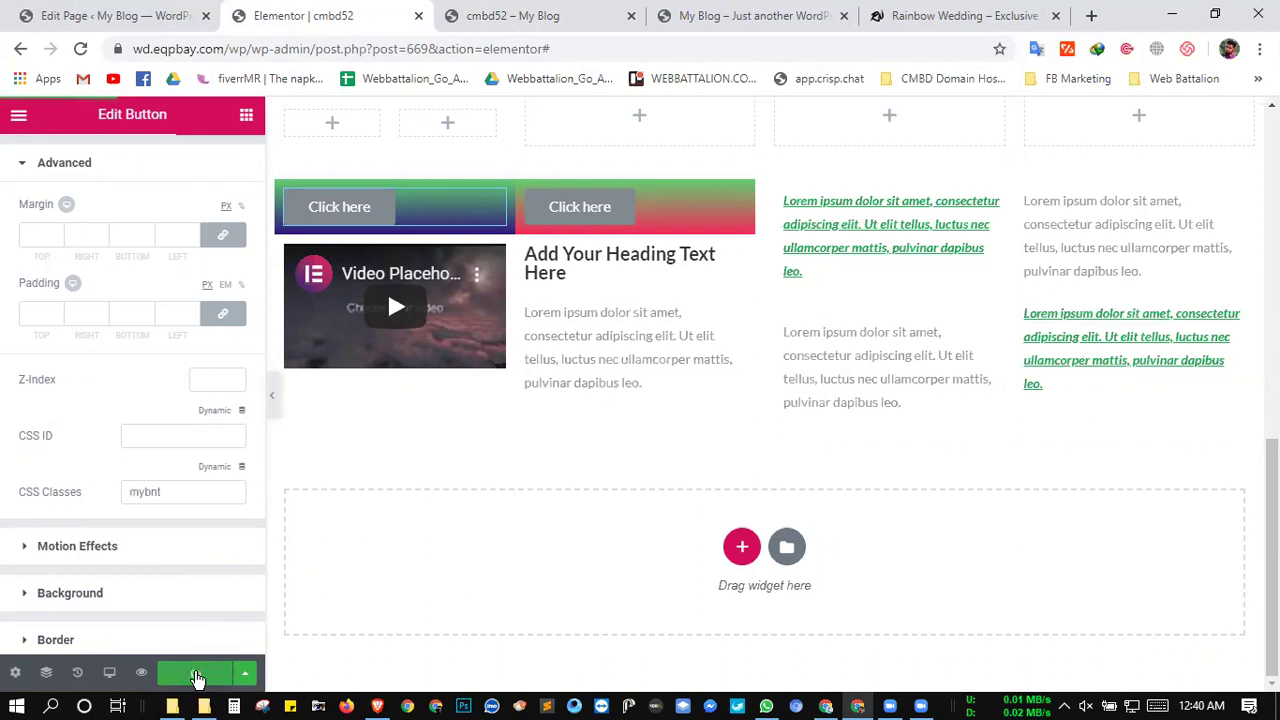
{"action": "left_click", "coordinate": [140, 675]}
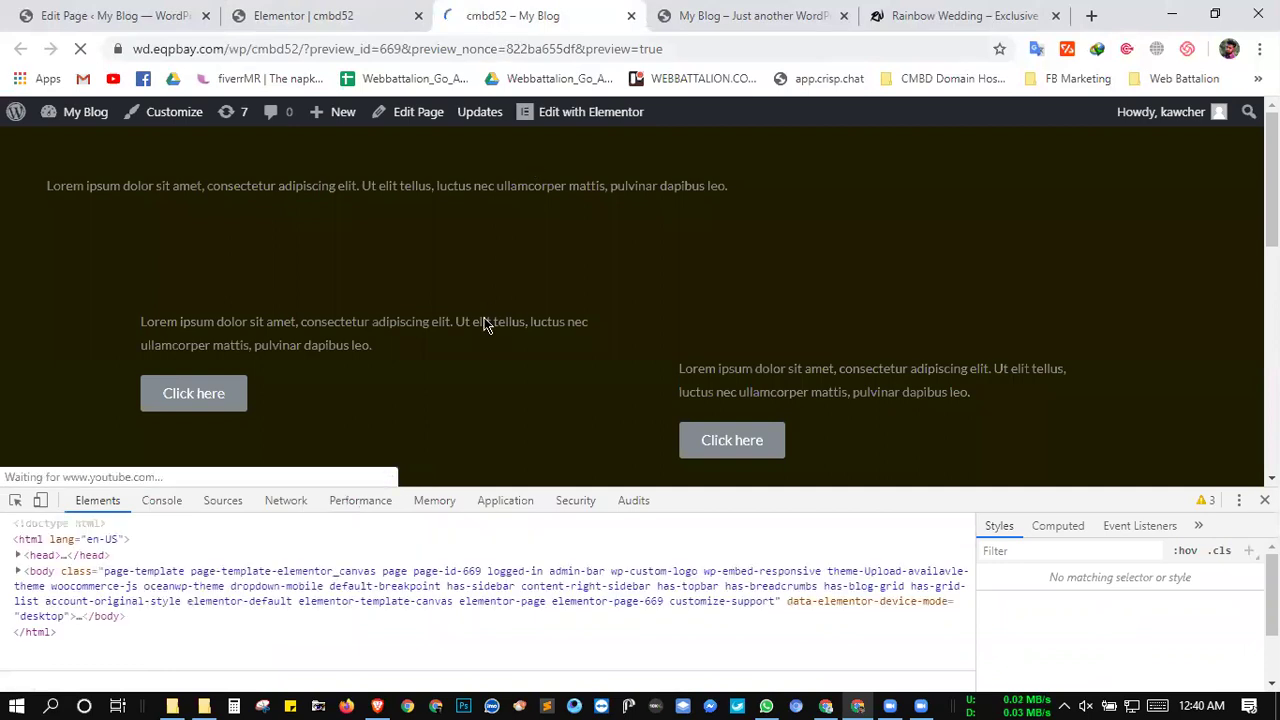
{"action": "scroll", "coordinate": [486, 315], "scroll_direction": "down", "scroll_amount": 3}
{"action": "scroll", "coordinate": [418, 303], "scroll_direction": "down", "scroll_amount": 1}
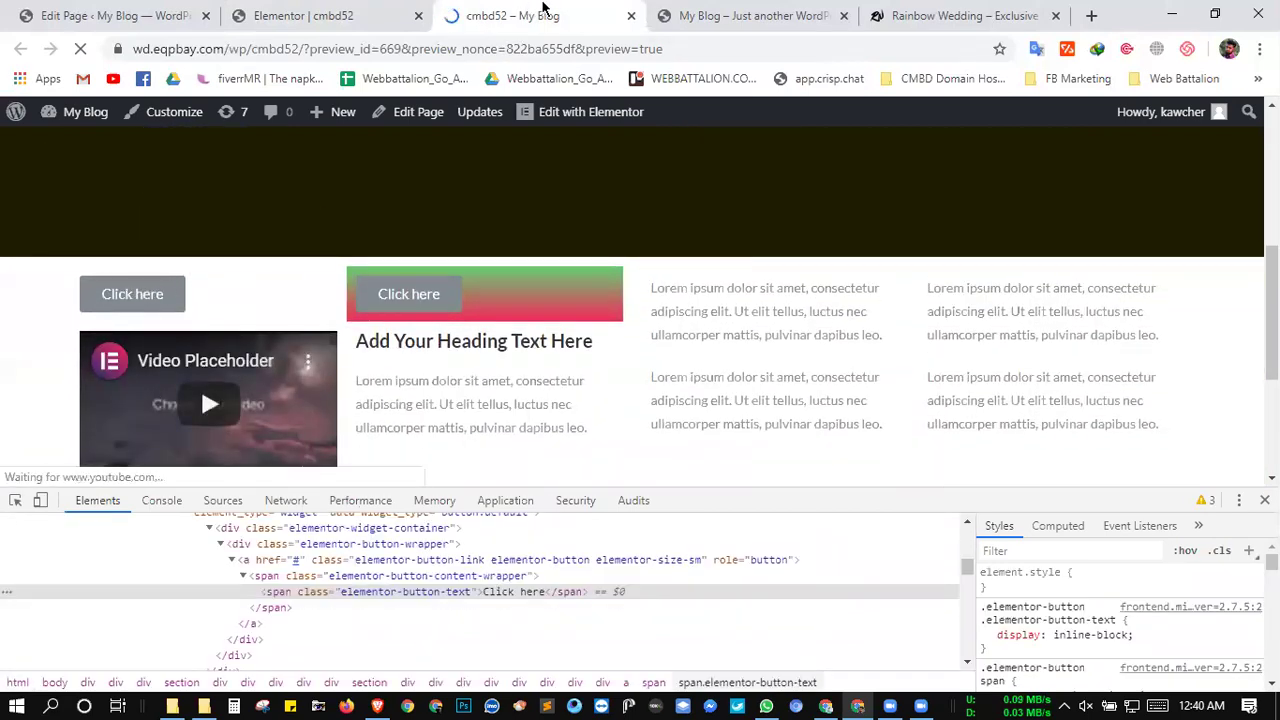
- Inspect the first "Click here" button below the dark section and examine the classes of its link, wrapper and text elements
{"action": "left_click", "coordinate": [15, 500]}
{"action": "left_click", "coordinate": [127, 292]}
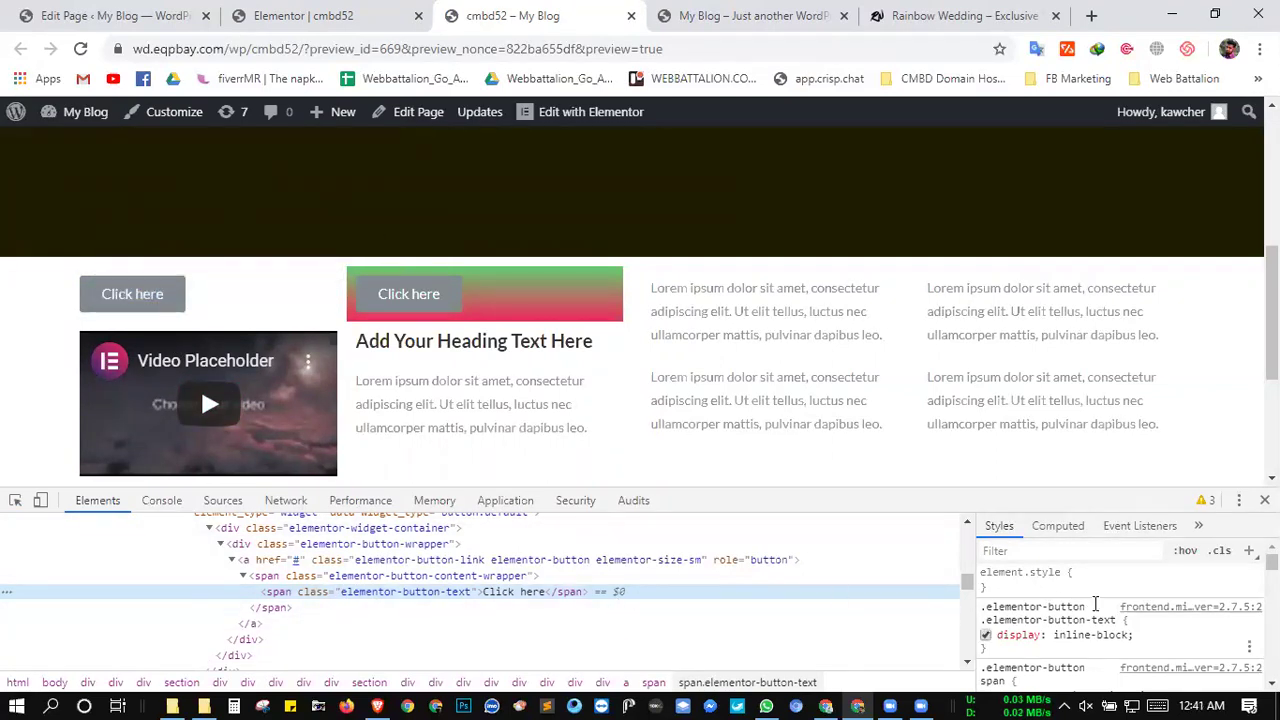
{"action": "scroll", "coordinate": [1095, 614], "scroll_direction": "down", "scroll_amount": 2}
{"action": "scroll", "coordinate": [1100, 614], "scroll_direction": "up", "scroll_amount": 2}
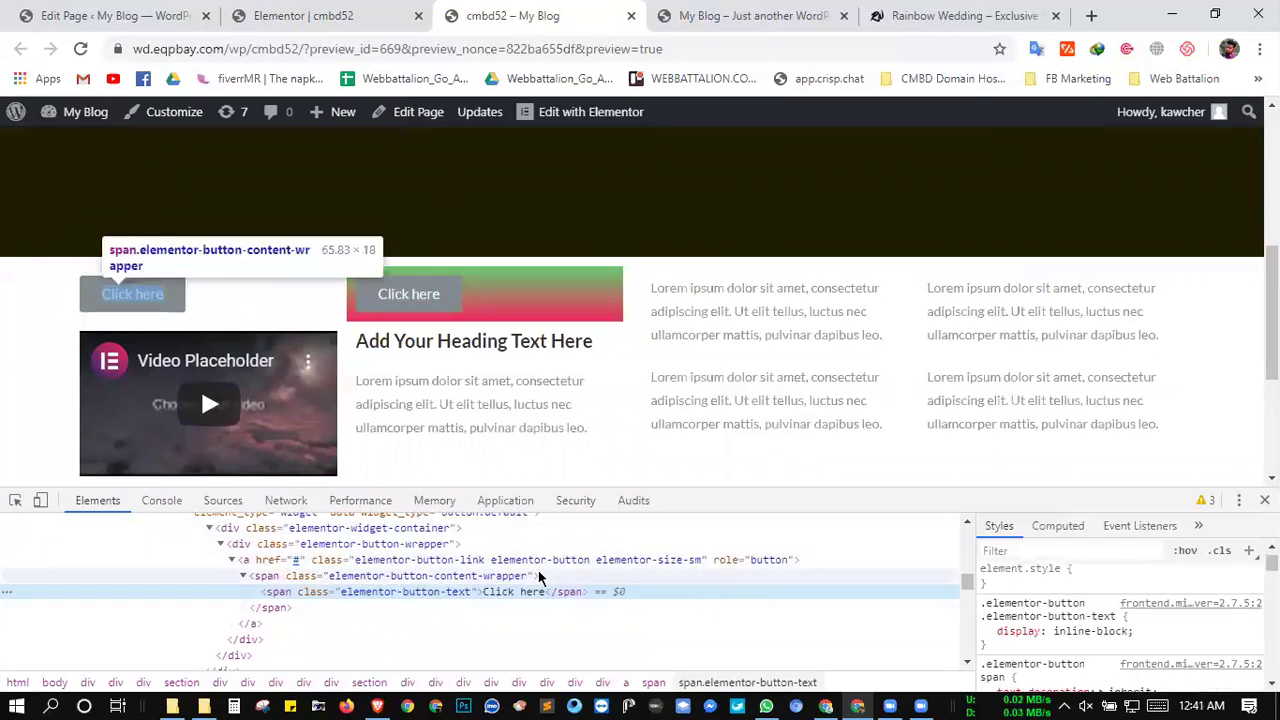
{"action": "scroll", "coordinate": [399, 544], "scroll_direction": "up", "scroll_amount": 2}
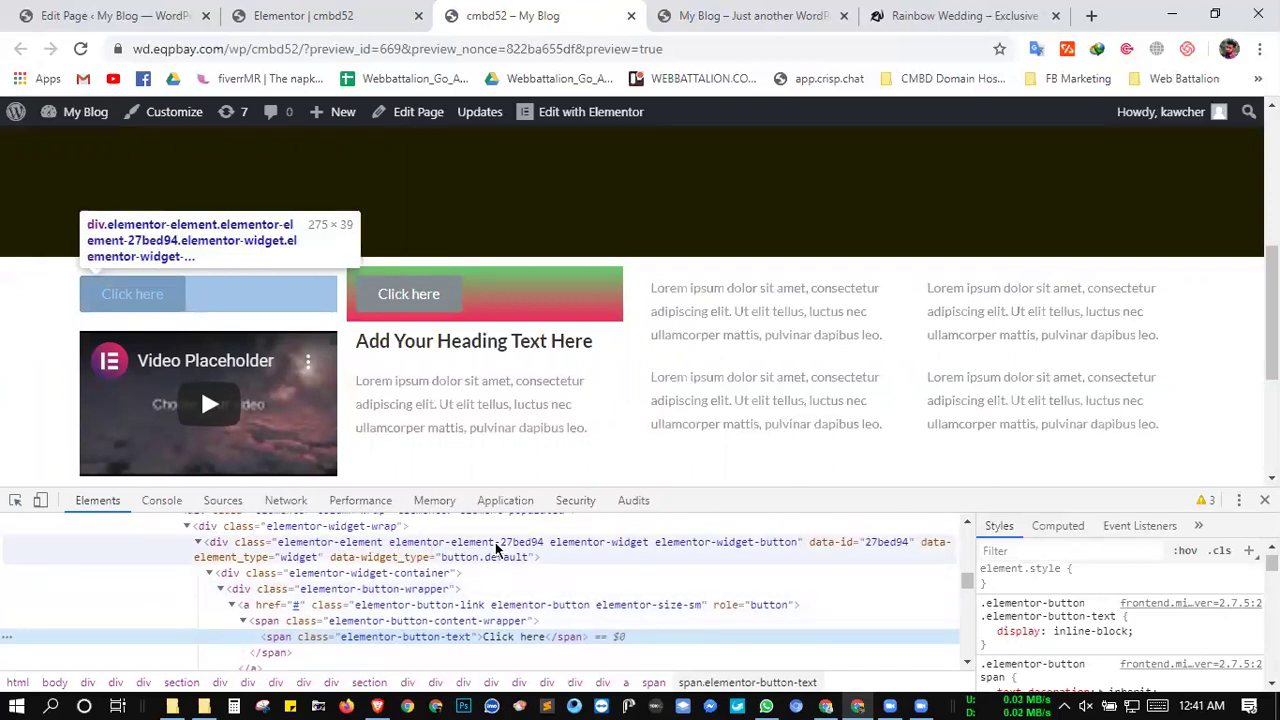
{"action": "left_click", "coordinate": [428, 605]}
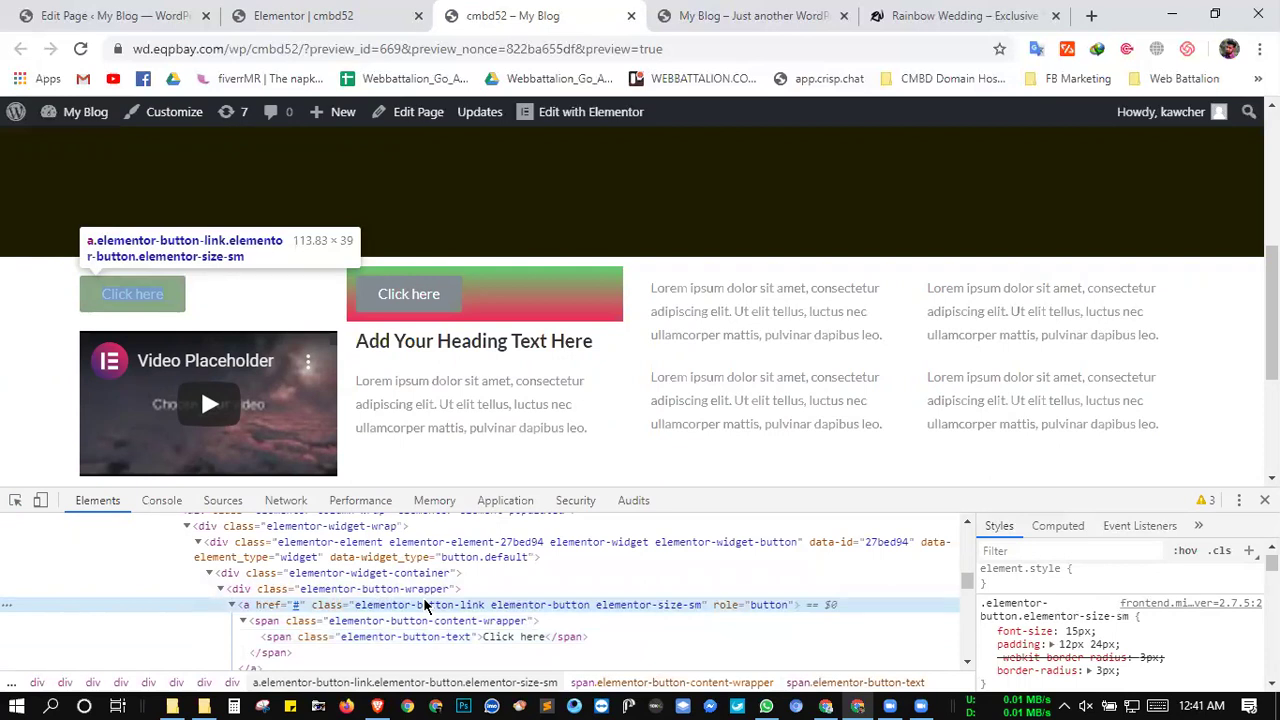
{"action": "left_click", "coordinate": [378, 636]}
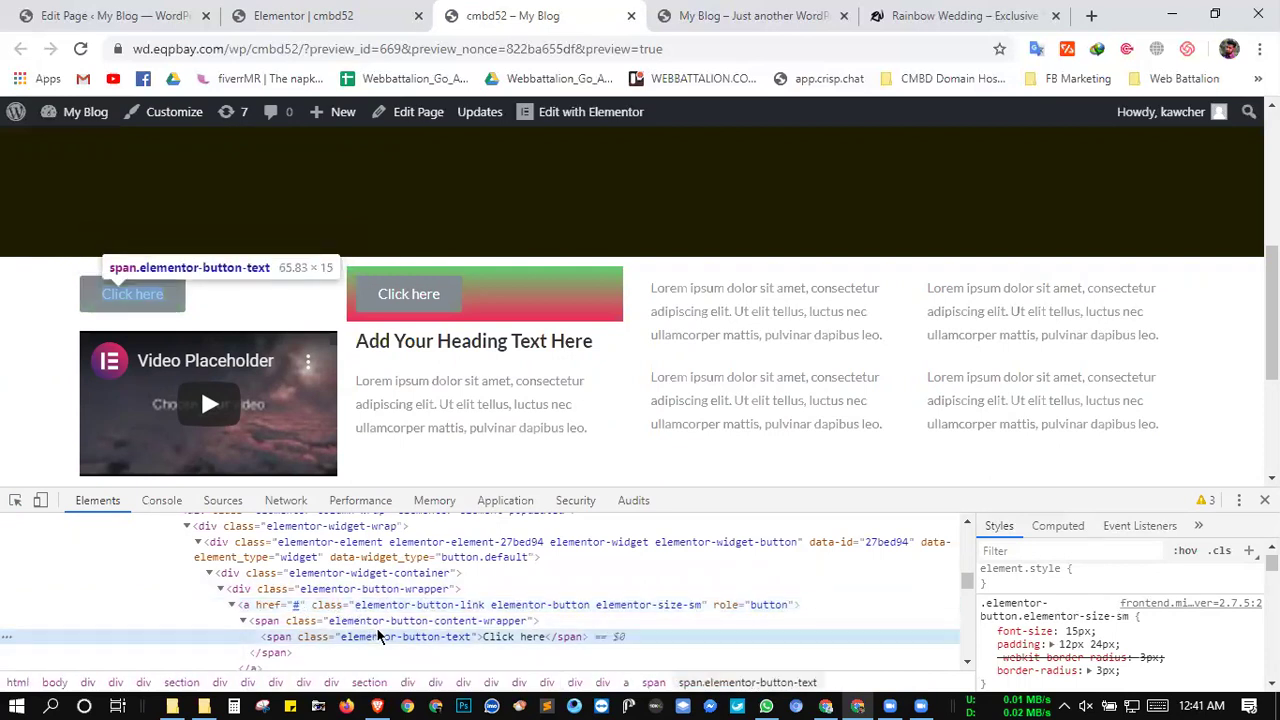
{"action": "left_click", "coordinate": [380, 621]}
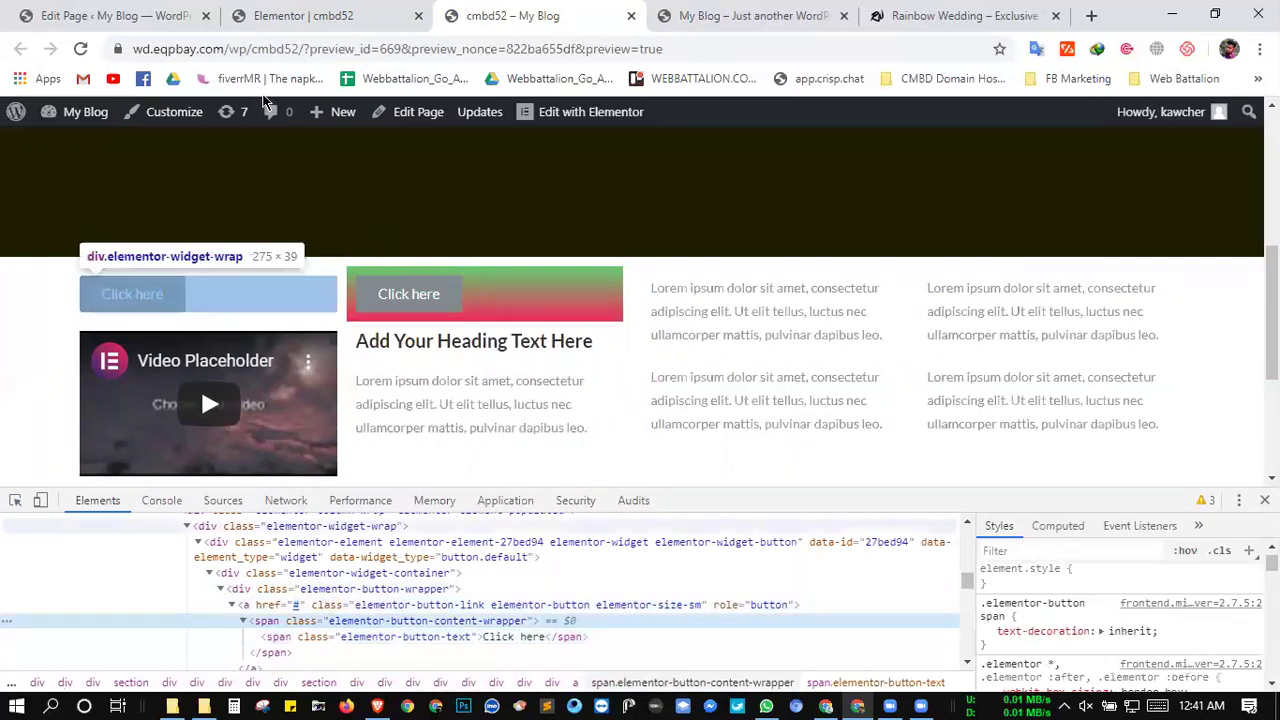
- Check the edited button in the Elementor editor, then inspect the "Click here" button in the preview's green-to-blue gradient column
{"action": "left_click", "coordinate": [292, 14]}
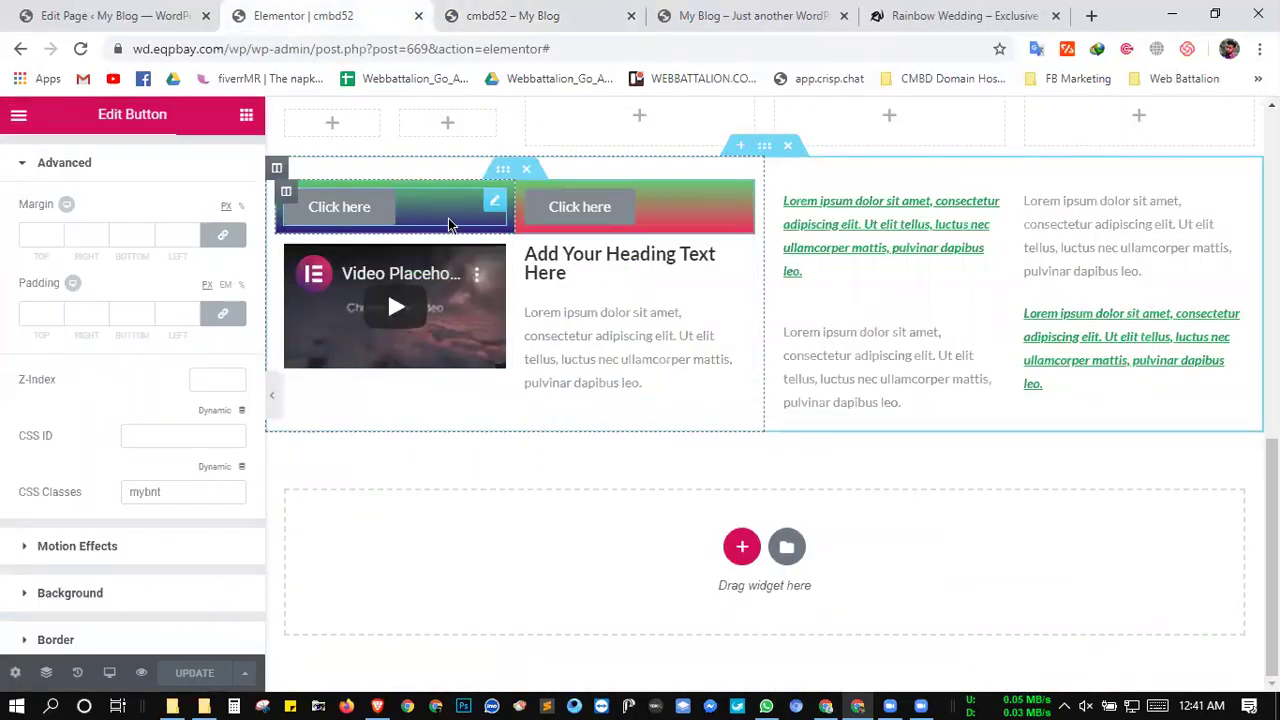
{"action": "left_click", "coordinate": [488, 18]}
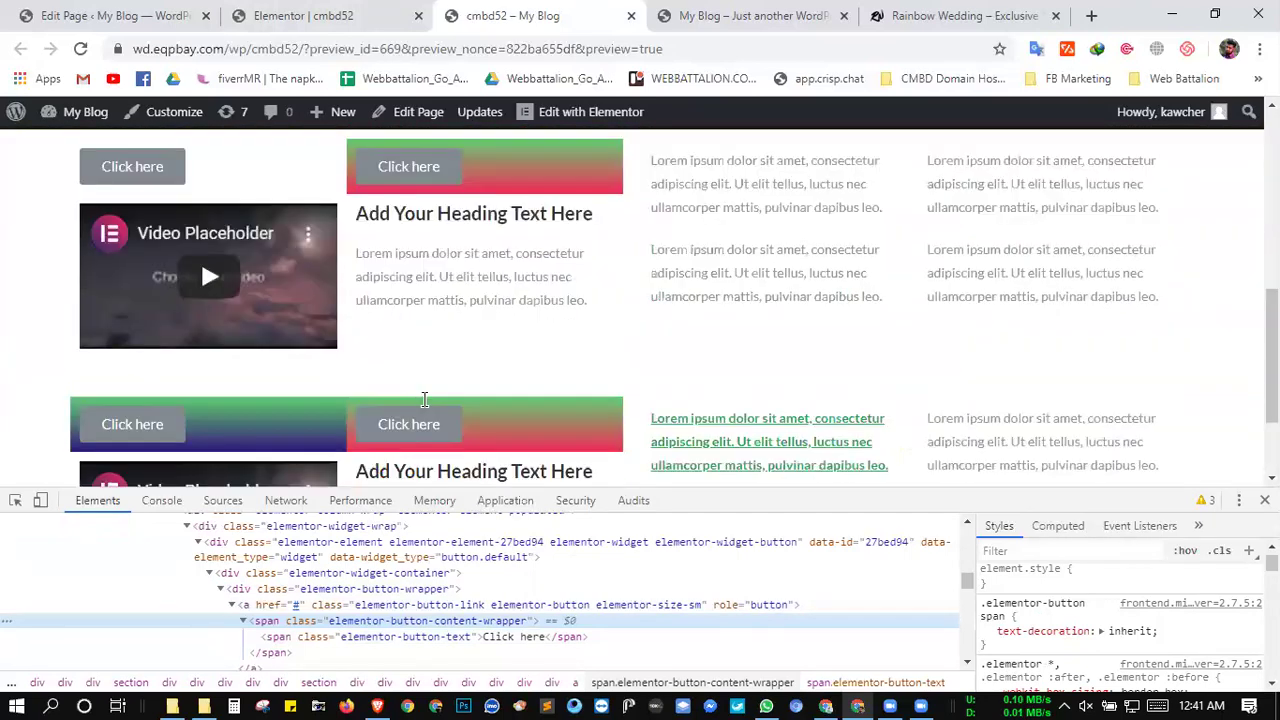
{"action": "scroll", "coordinate": [424, 400], "scroll_direction": "down", "scroll_amount": 1}
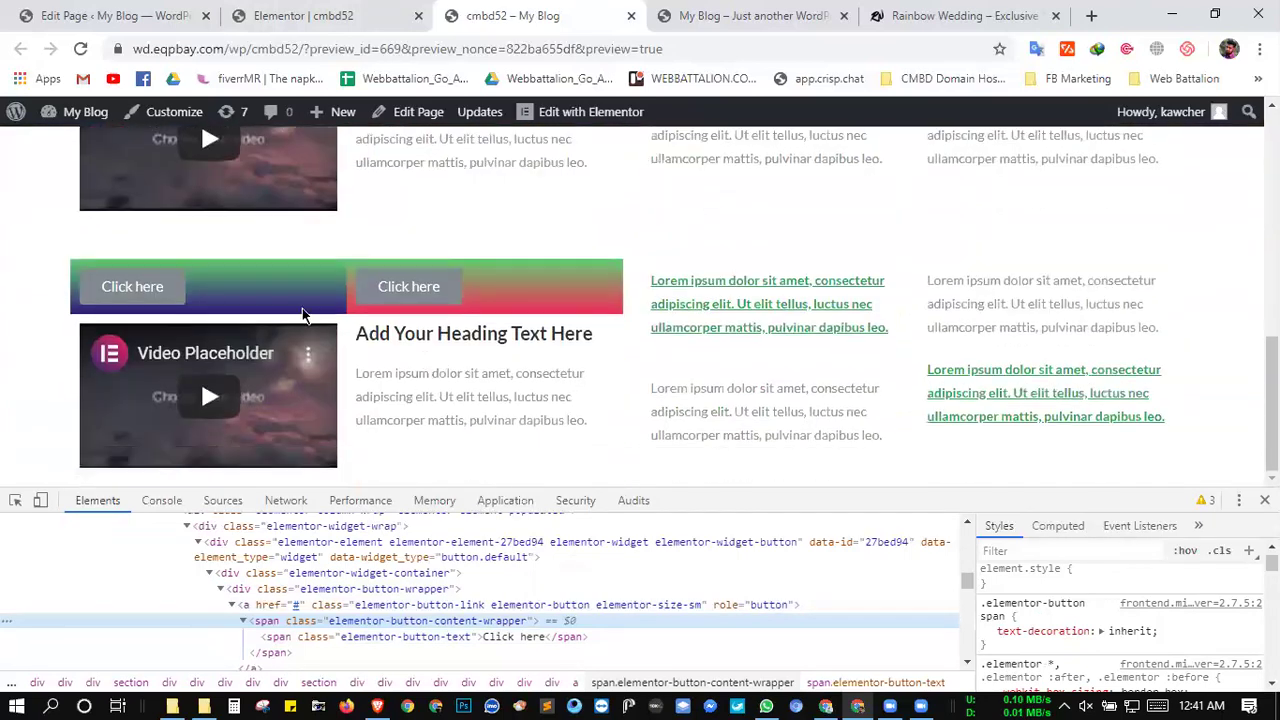
{"action": "left_click", "coordinate": [14, 501]}
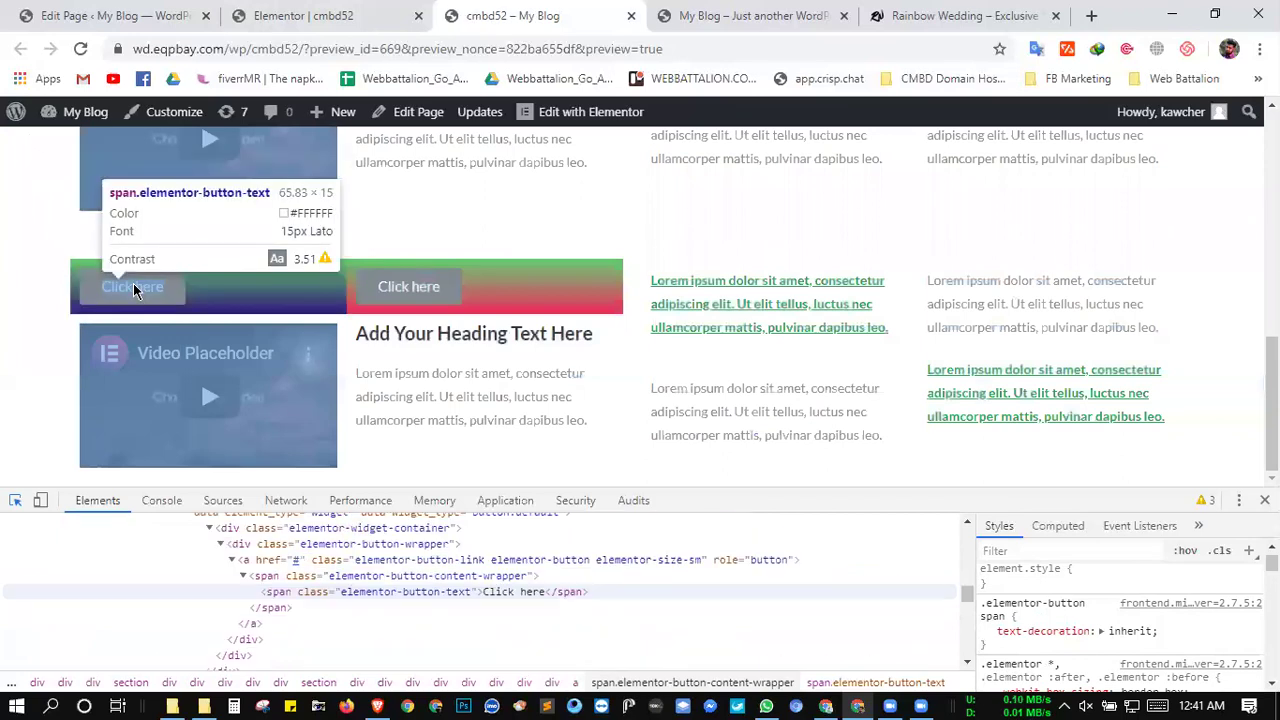
{"action": "left_click", "coordinate": [133, 287]}
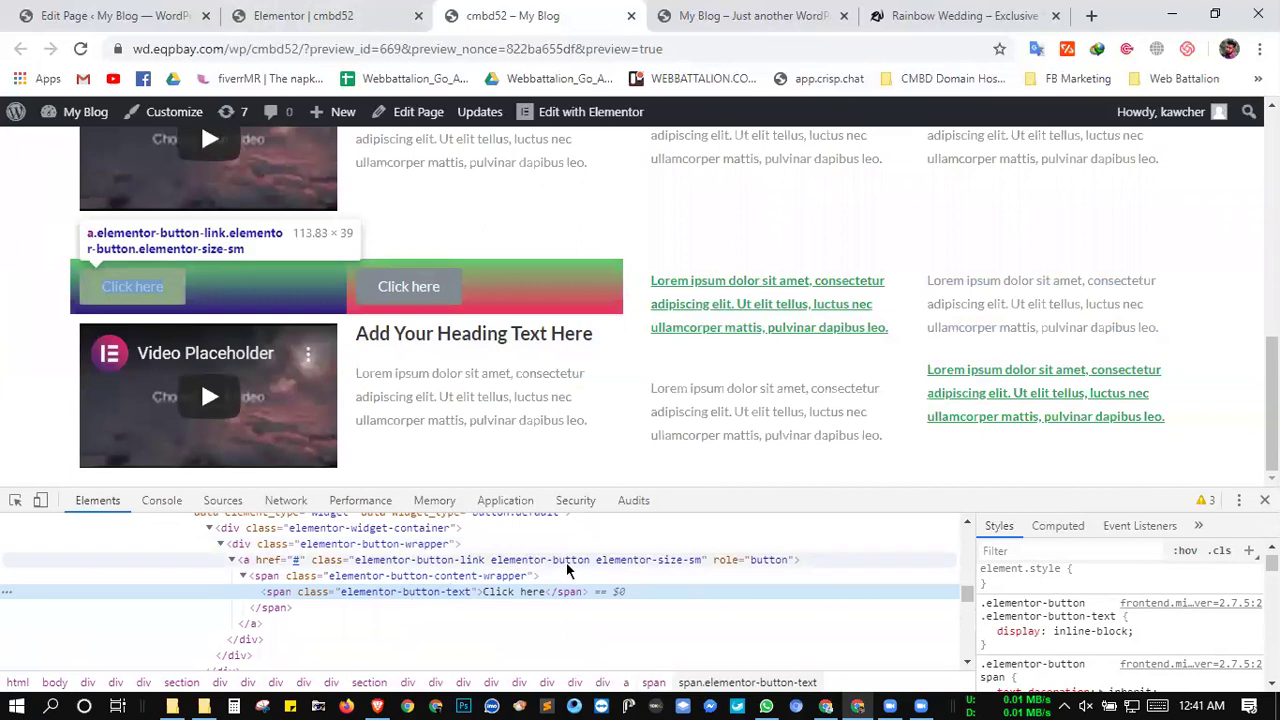
- Look through the inspected button's parent elements for the mybnt class and examine its content wrapper and link elements
{"action": "scroll", "coordinate": [528, 560], "scroll_direction": "up", "scroll_amount": 4}
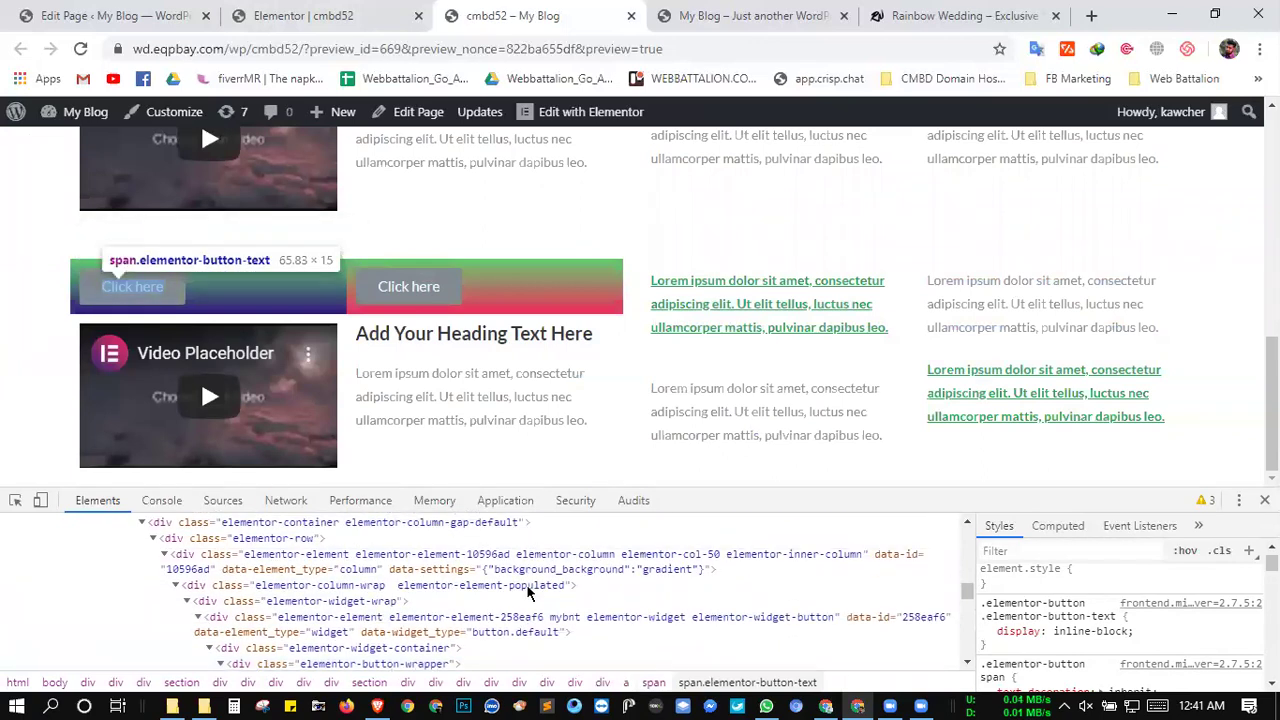
{"action": "scroll", "coordinate": [528, 580], "scroll_direction": "down", "scroll_amount": 3}
{"action": "scroll", "coordinate": [528, 593], "scroll_direction": "up", "scroll_amount": 1}
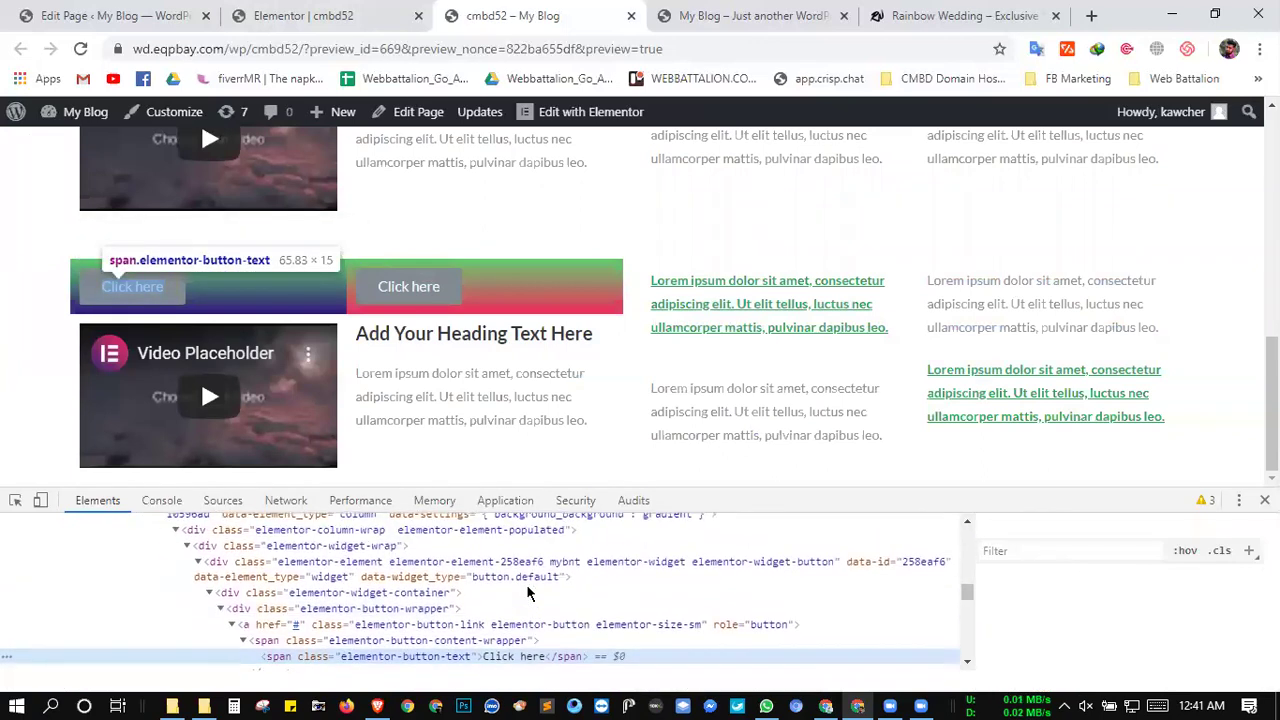
{"action": "scroll", "coordinate": [528, 593], "scroll_direction": "down", "scroll_amount": 2}
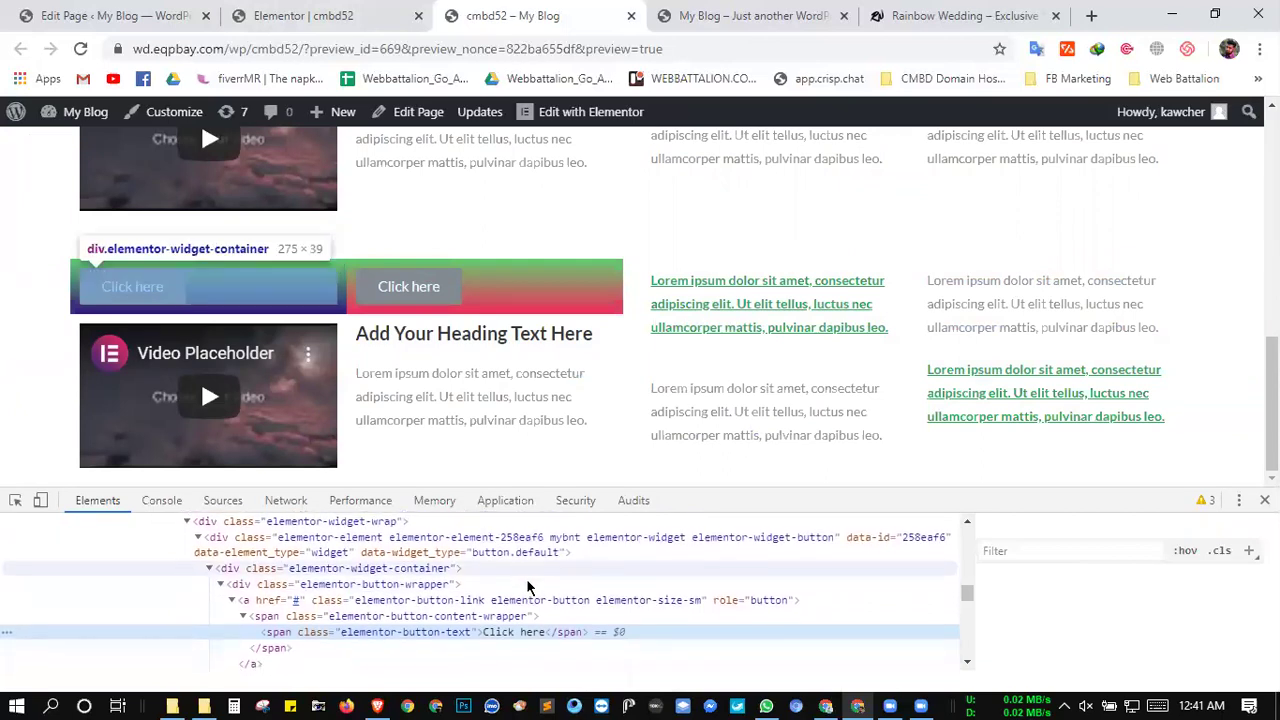
{"action": "scroll", "coordinate": [528, 588], "scroll_direction": "down", "scroll_amount": 2}
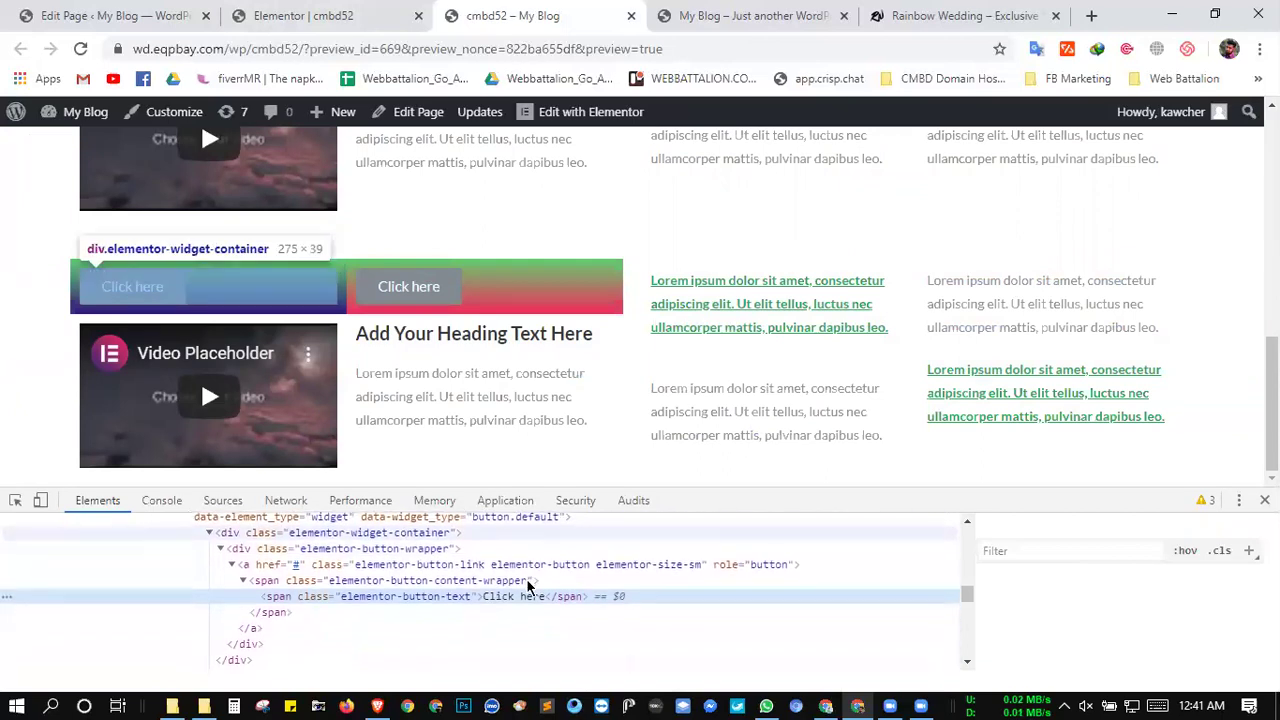
{"action": "left_click", "coordinate": [498, 580]}
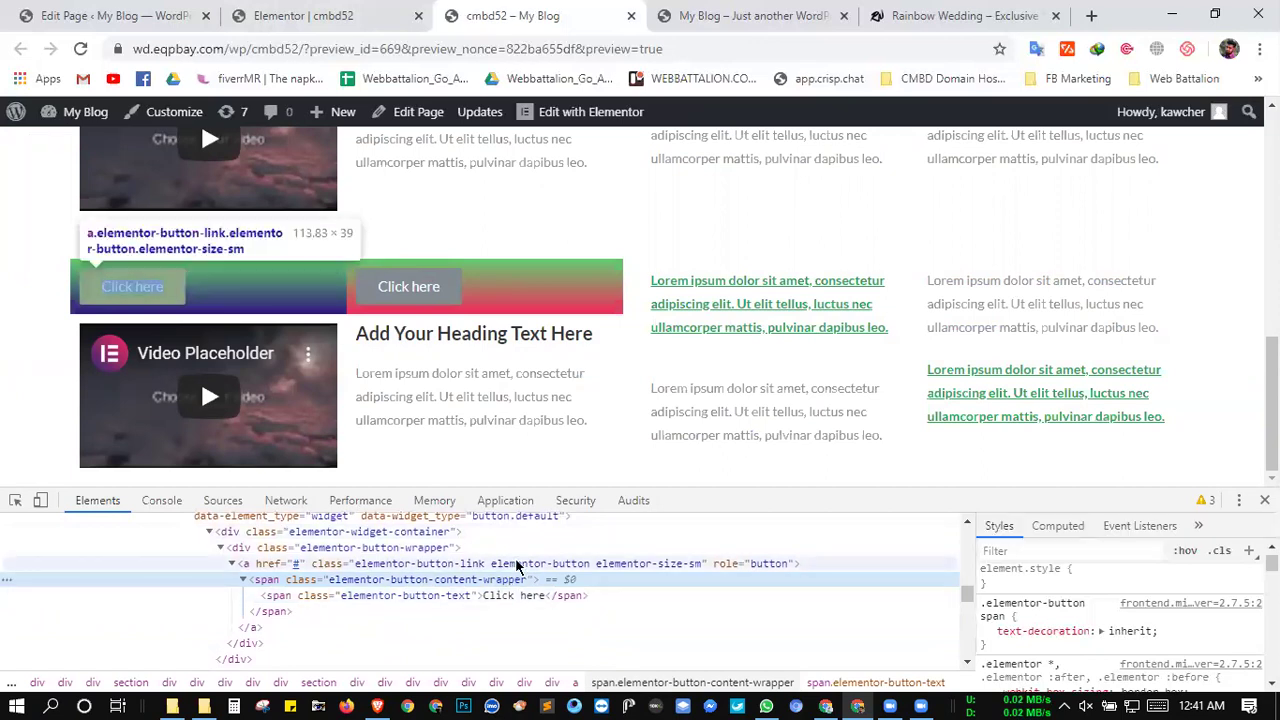
{"action": "left_click", "coordinate": [516, 566]}
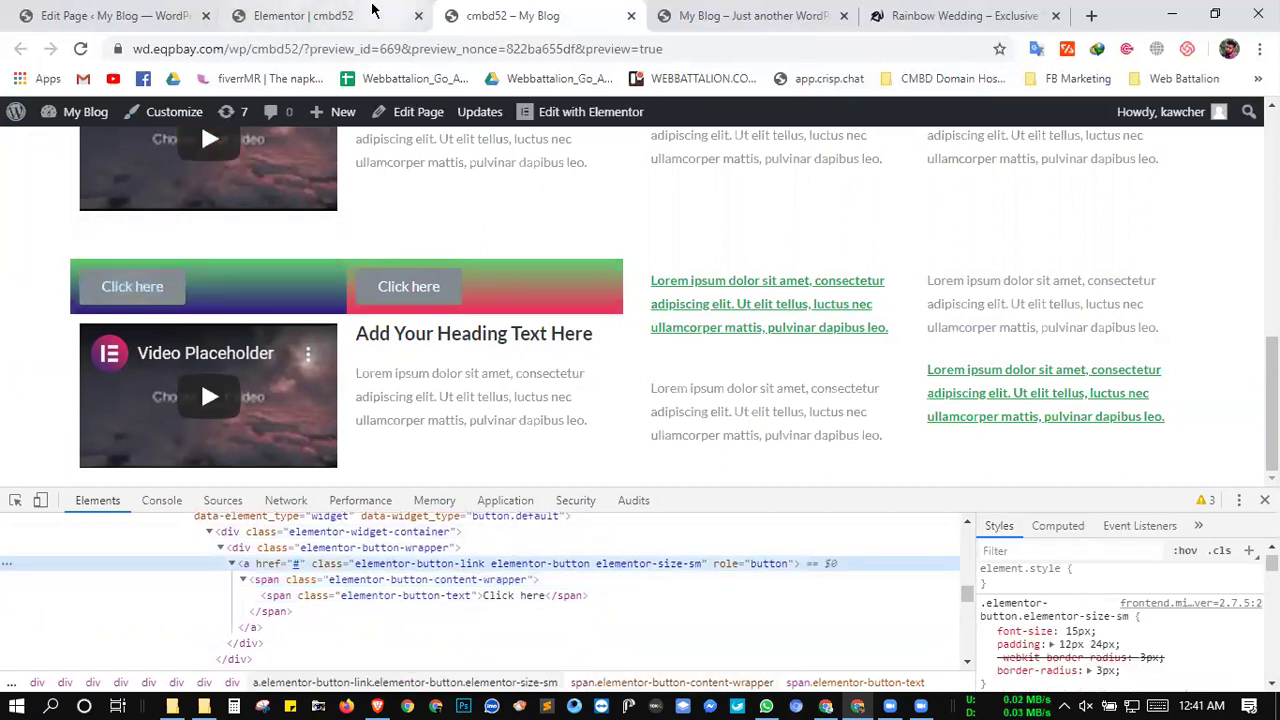
- In the Elementor editor, give the text widget below the heading in the lower section the CSS class mytxt
{"action": "left_click", "coordinate": [350, 10]}
{"action": "left_click", "coordinate": [186, 491]}
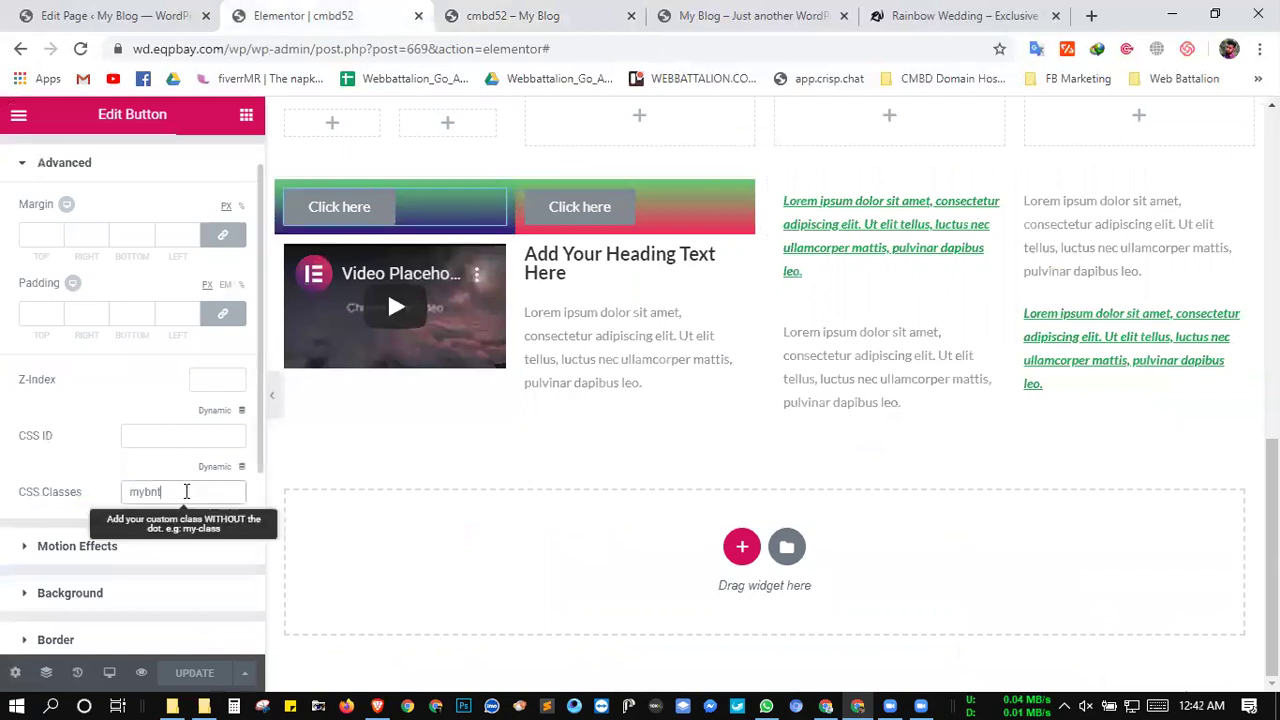
{"action": "left_click_drag", "start_coordinate": [167, 486], "coordinate": [122, 491]}
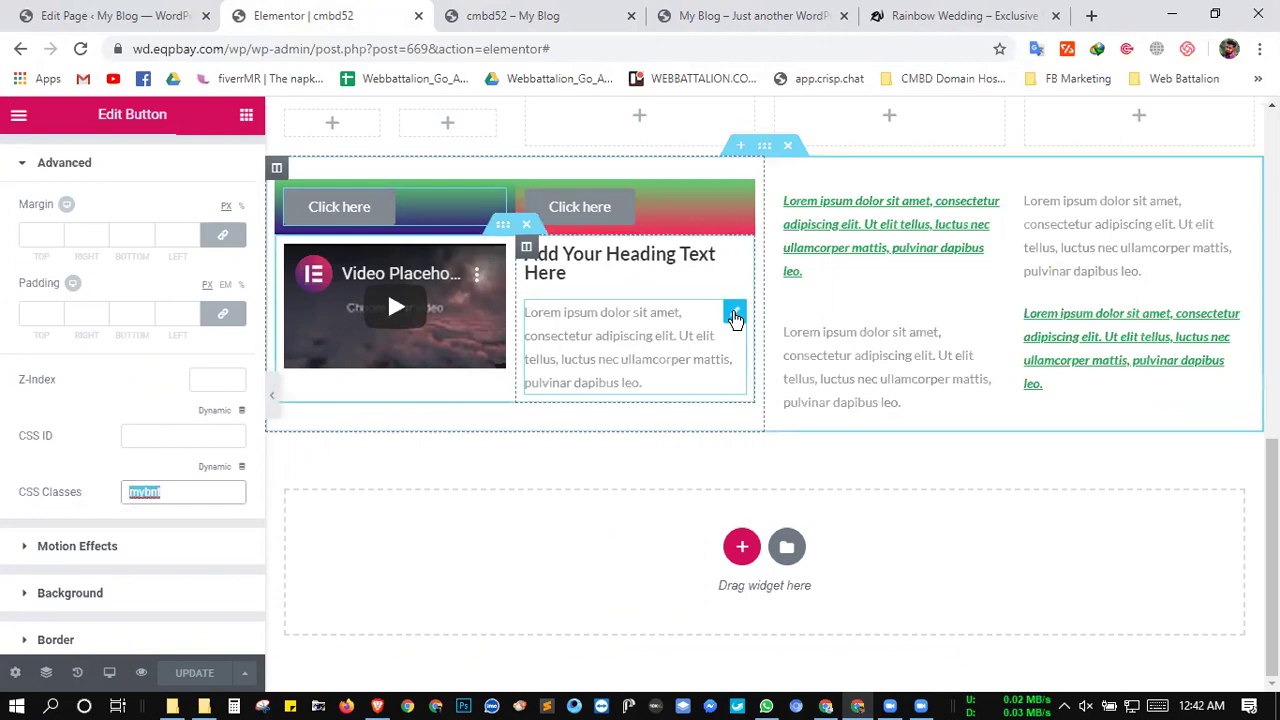
{"action": "left_click", "coordinate": [735, 316]}
{"action": "left_click", "coordinate": [208, 164]}
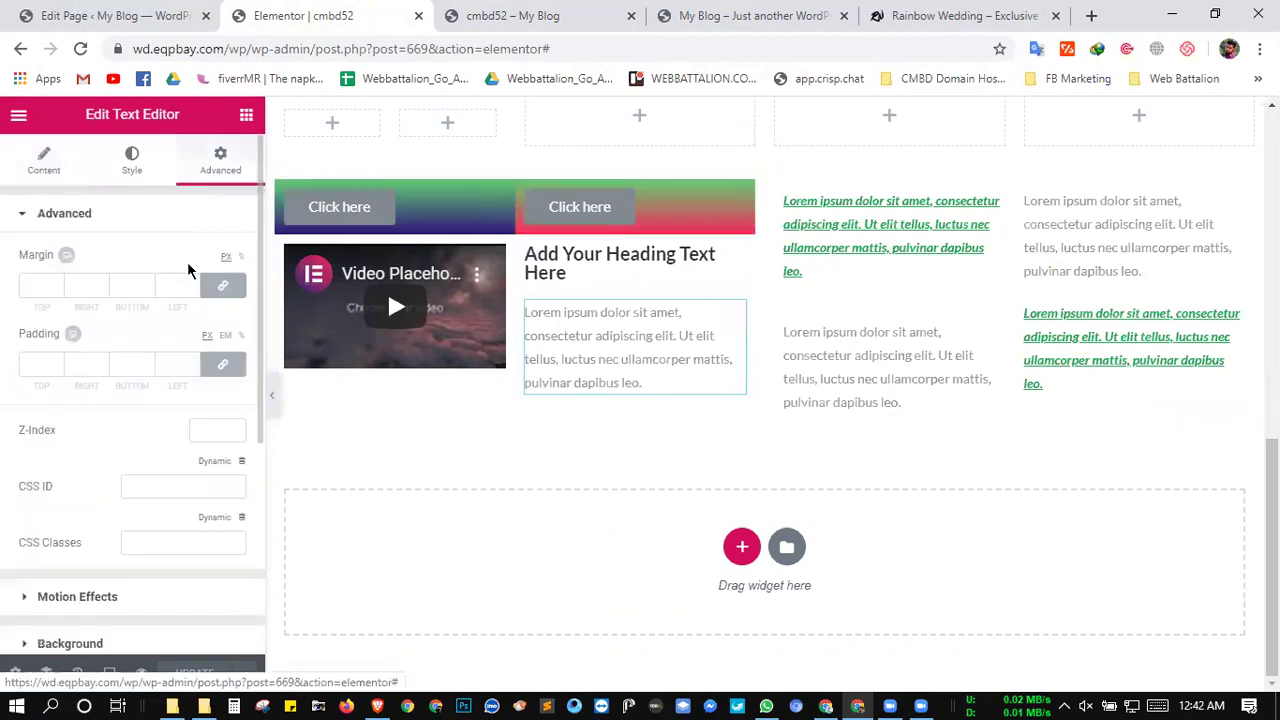
{"action": "left_click", "coordinate": [162, 540]}
{"action": "type", "text": "mybnt"}
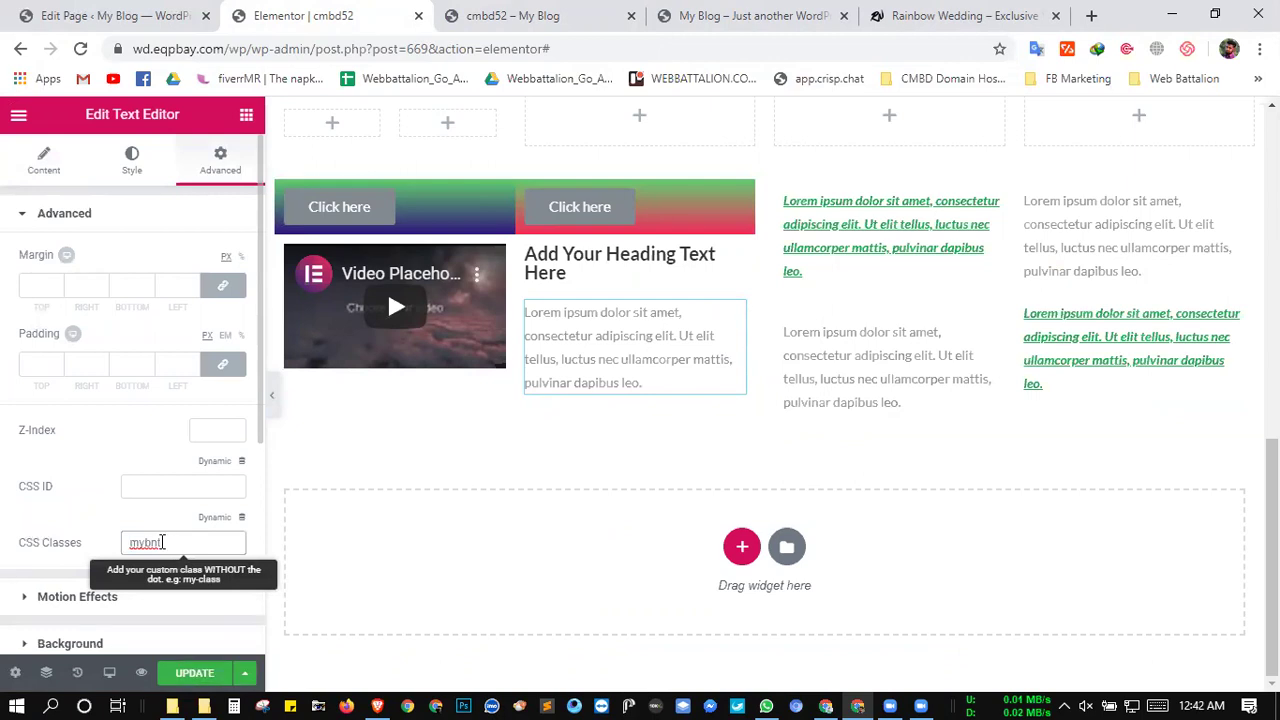
{"action": "left_click_drag", "start_coordinate": [143, 542], "coordinate": [166, 545]}
{"action": "type", "text": "b"}
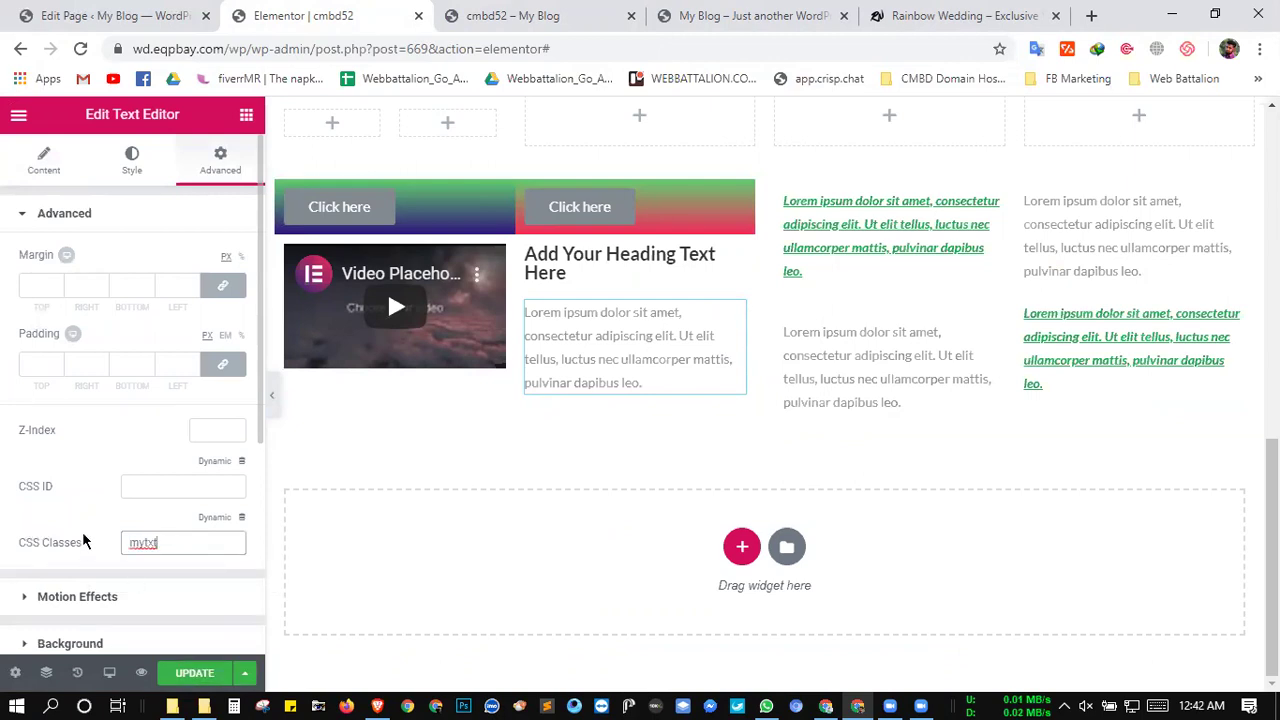
{"action": "double_click", "coordinate": [138, 545]}
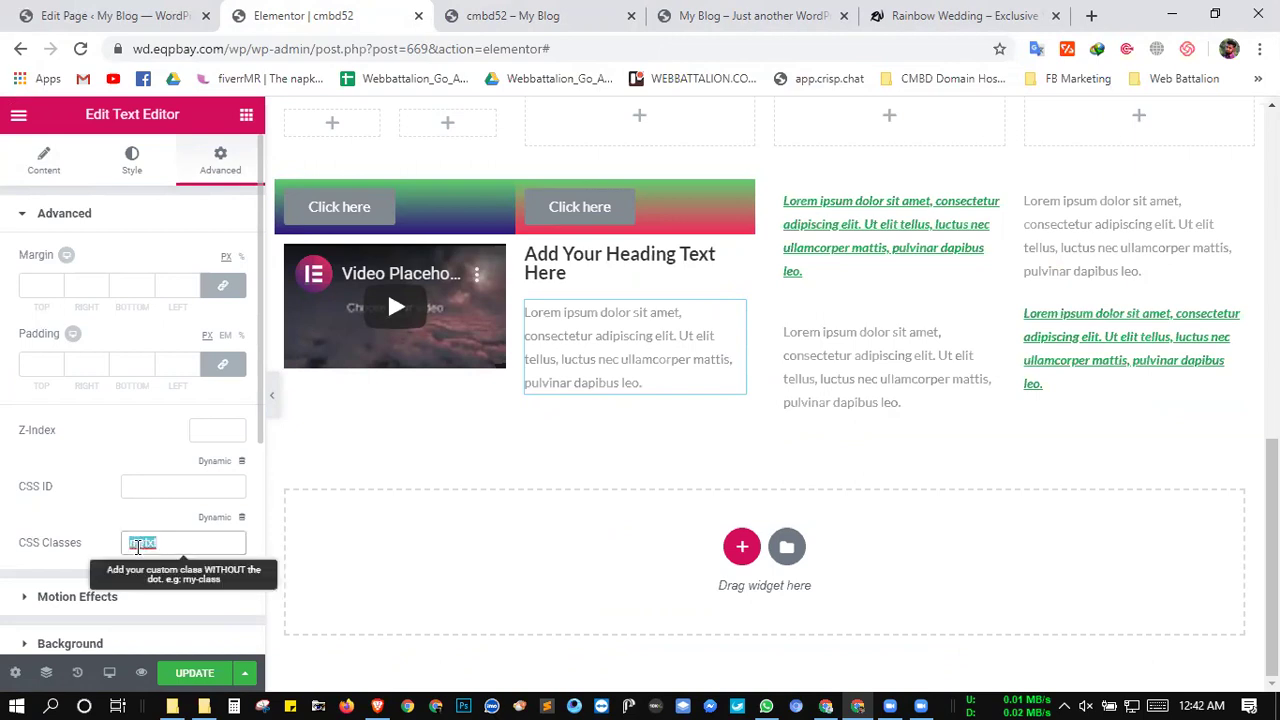
- Update the page and open its refreshed preview at the section with the two gradient columns
{"action": "scroll", "coordinate": [152, 349], "scroll_direction": "down", "scroll_amount": 1}
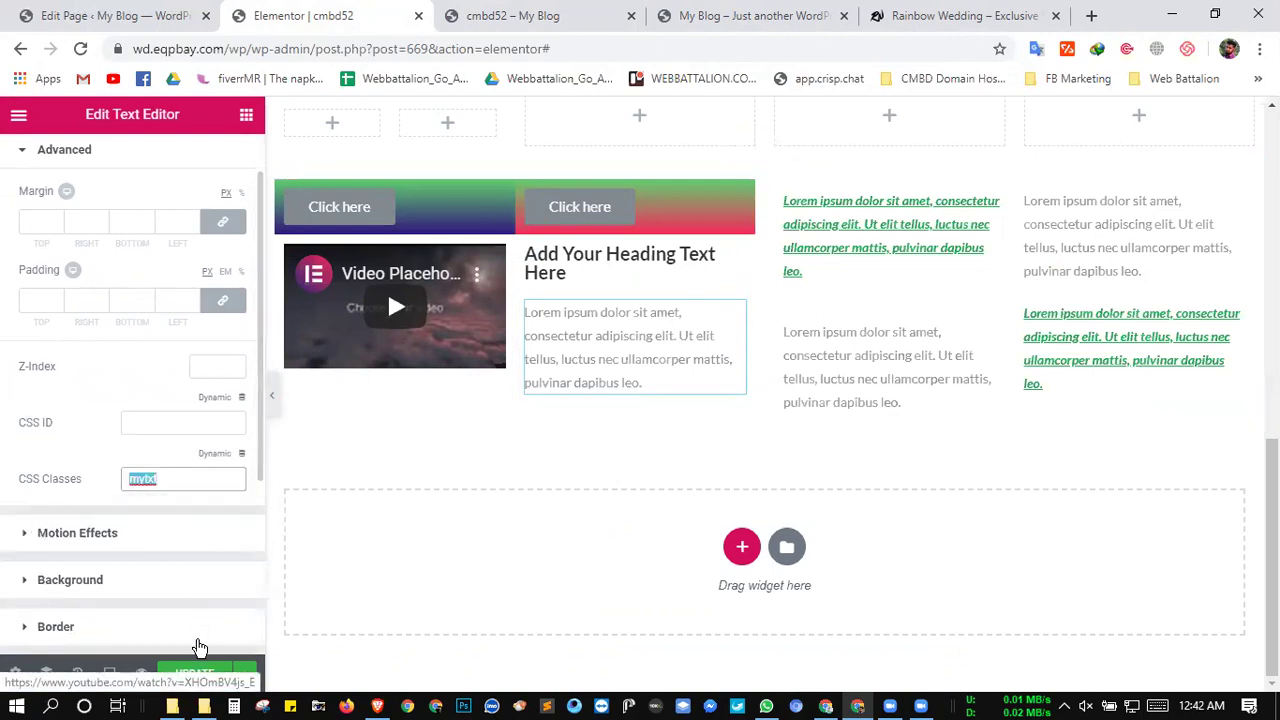
{"action": "left_click", "coordinate": [195, 676]}
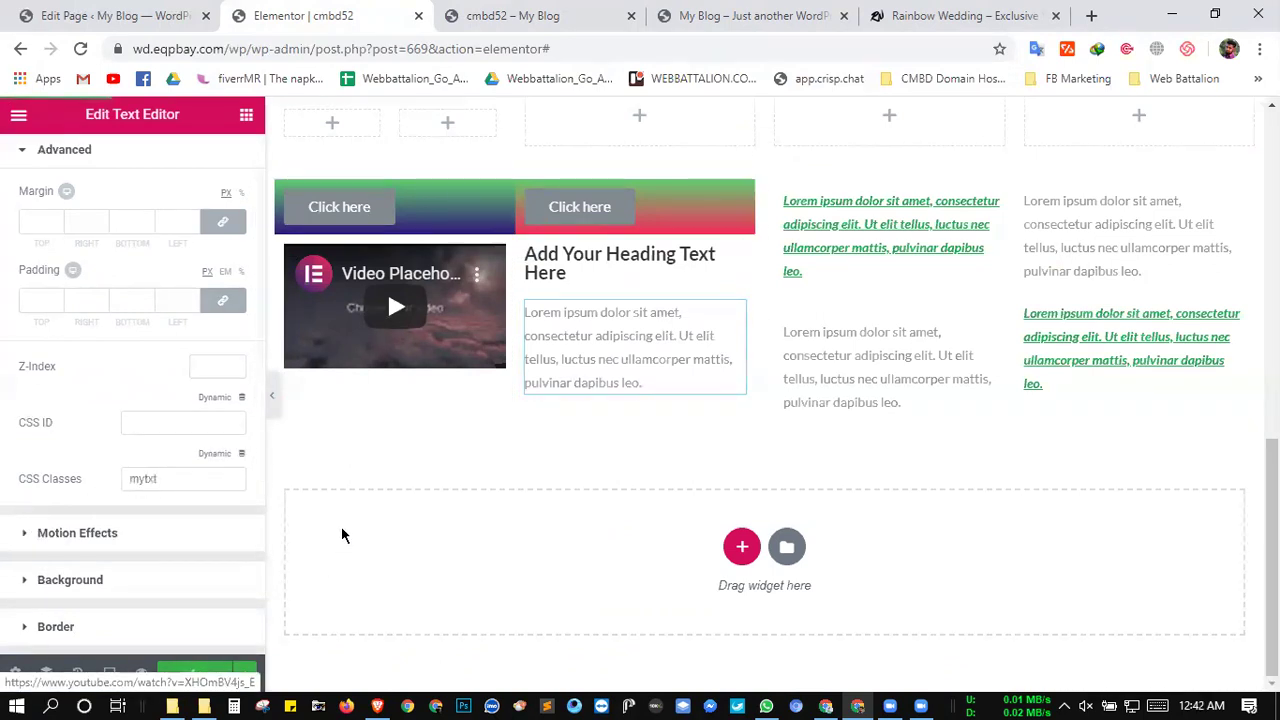
{"action": "left_click", "coordinate": [515, 16]}
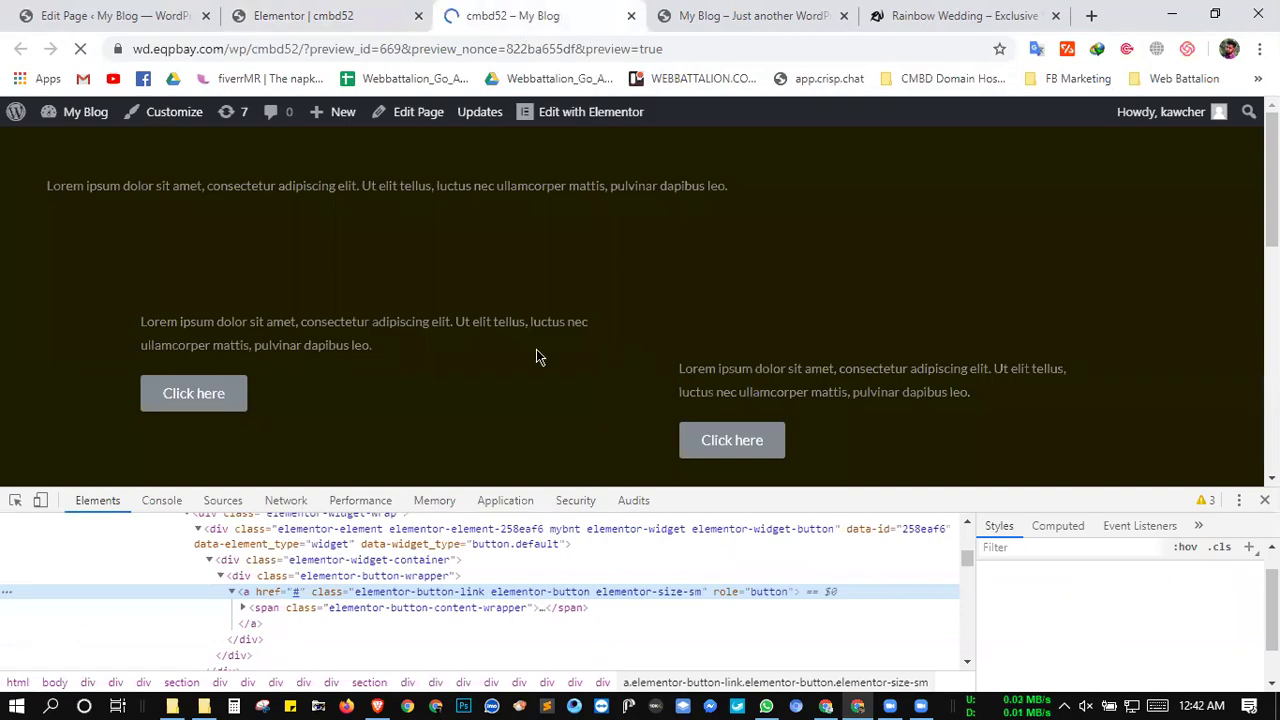
{"action": "scroll", "coordinate": [451, 395], "scroll_direction": "down", "scroll_amount": 2}
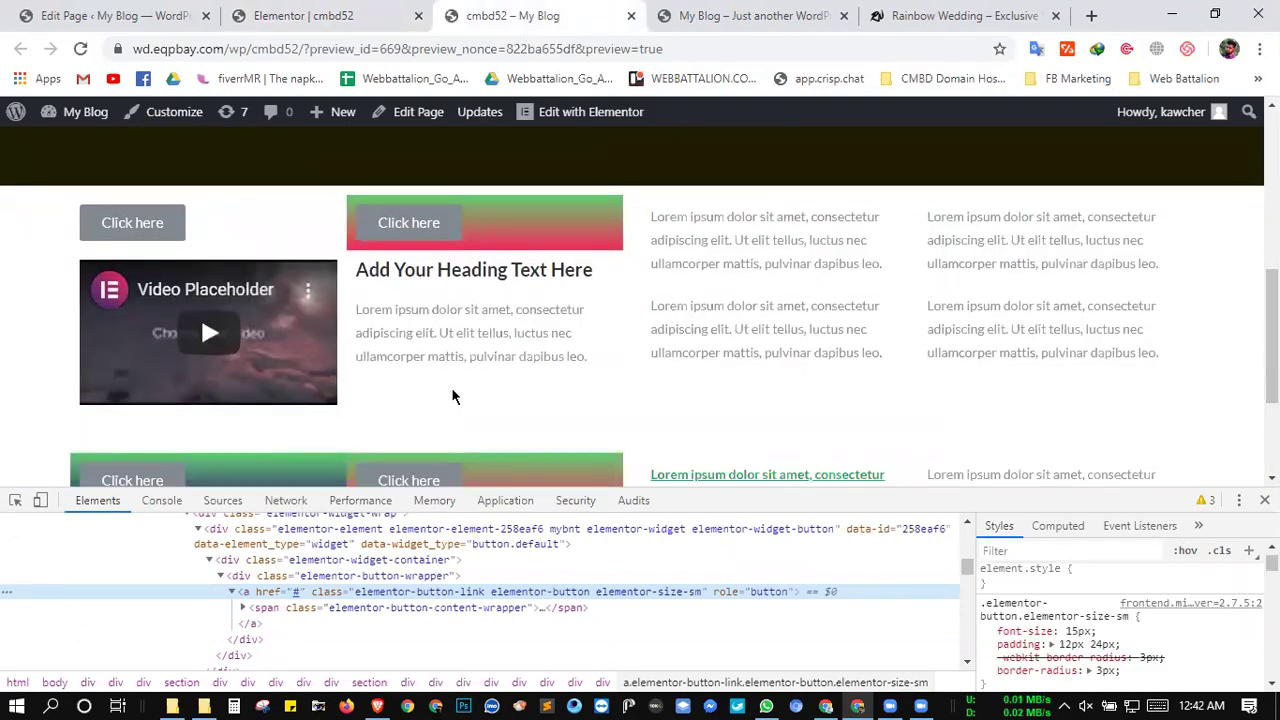
{"action": "scroll", "coordinate": [465, 394], "scroll_direction": "down", "scroll_amount": 2}
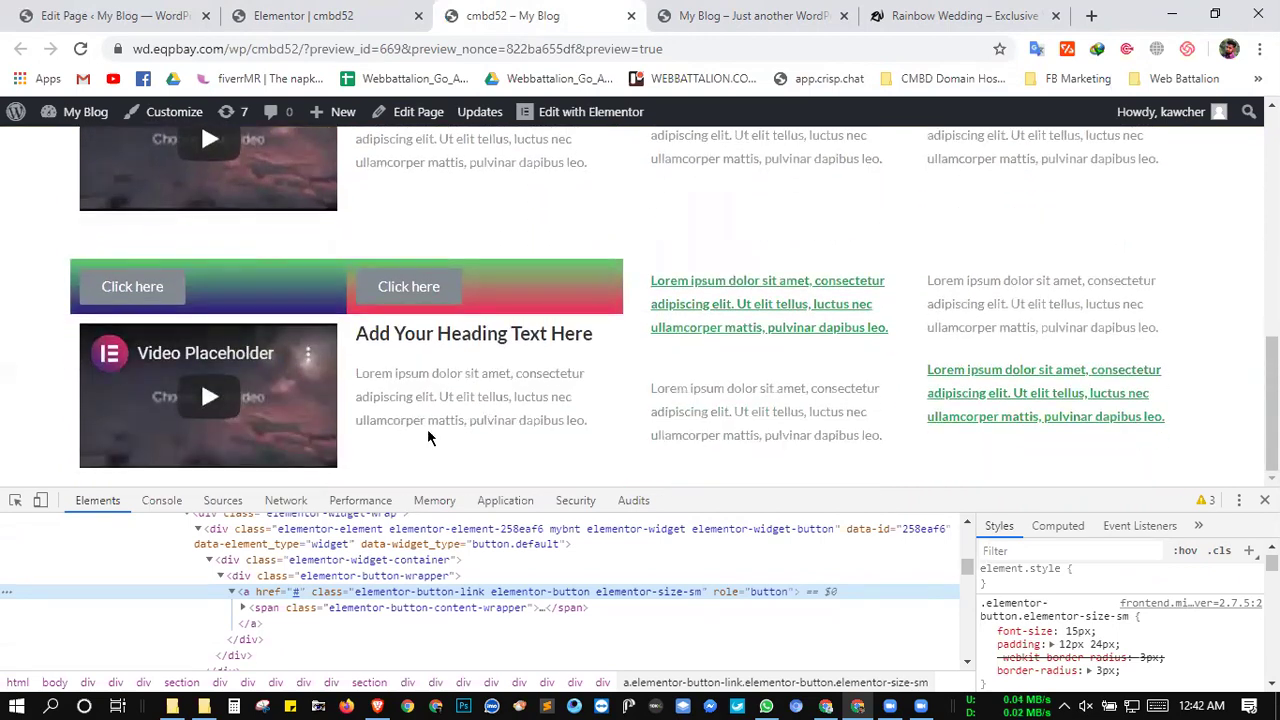
- Inspect the paragraph below the lower section's heading, examine the classes of its parent elements, and close the developer tools
{"action": "left_click", "coordinate": [15, 500]}
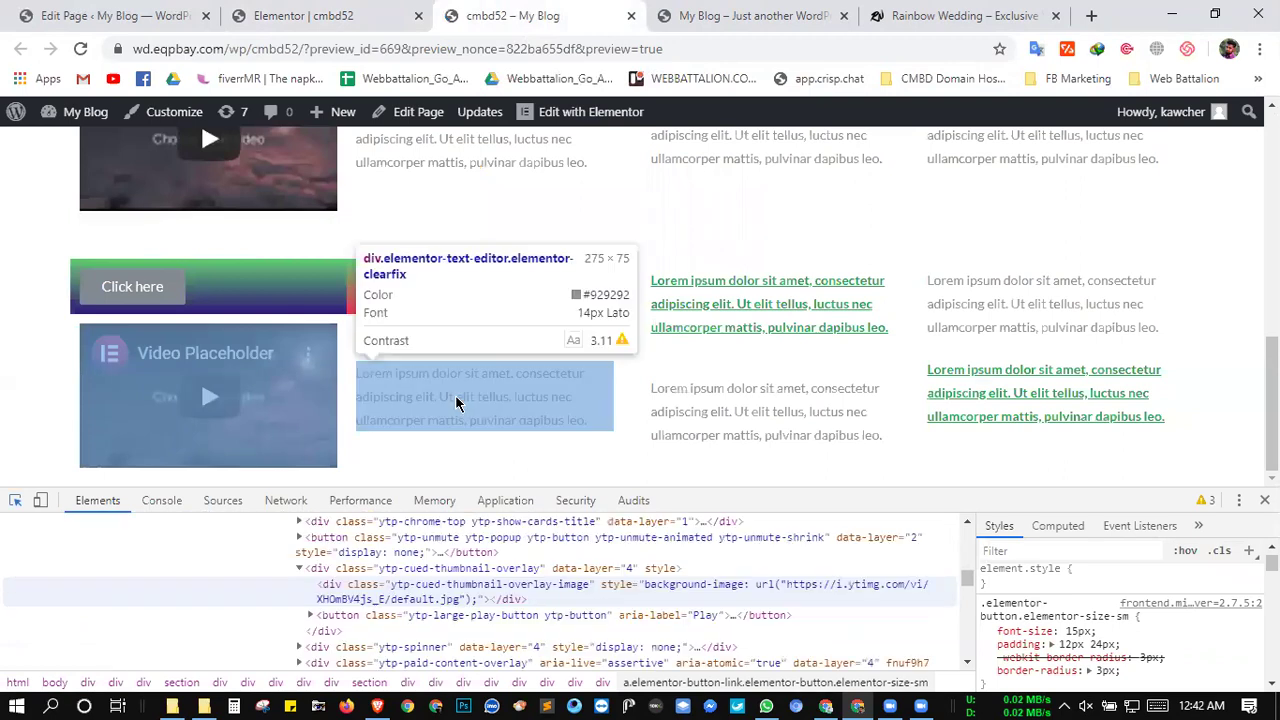
{"action": "left_click", "coordinate": [523, 397]}
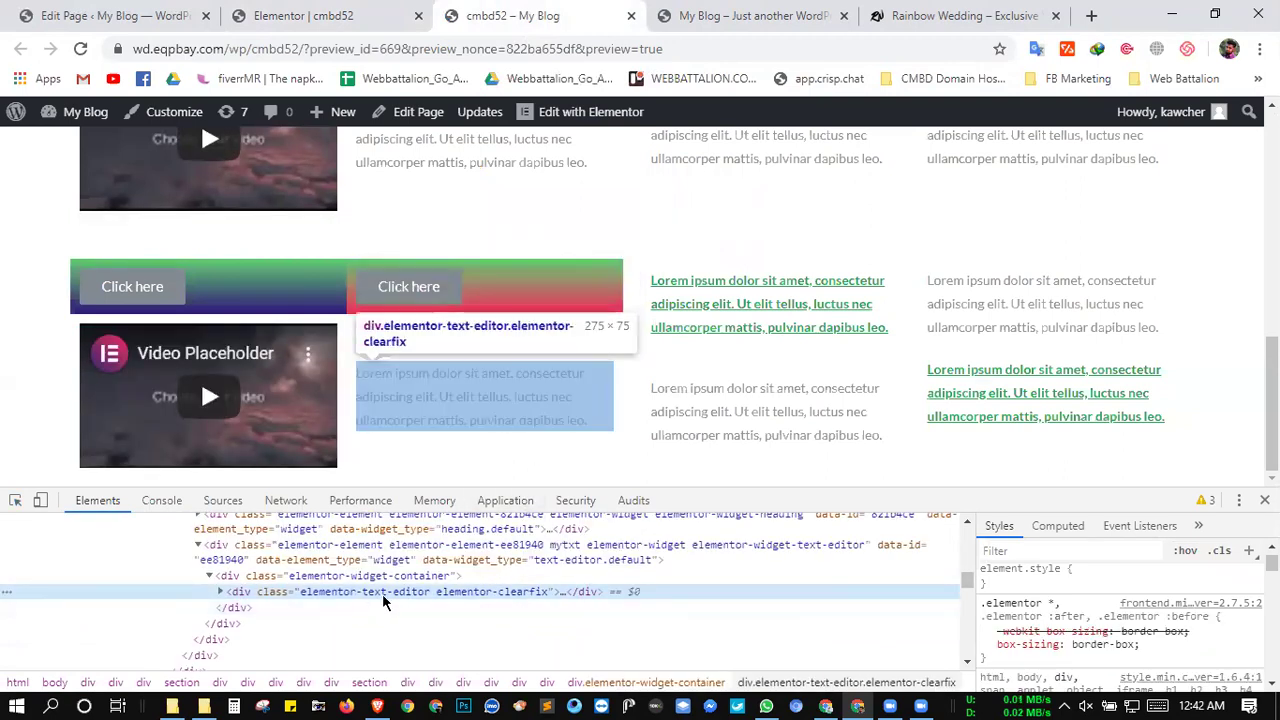
{"action": "scroll", "coordinate": [1140, 612], "scroll_direction": "down", "scroll_amount": 1}
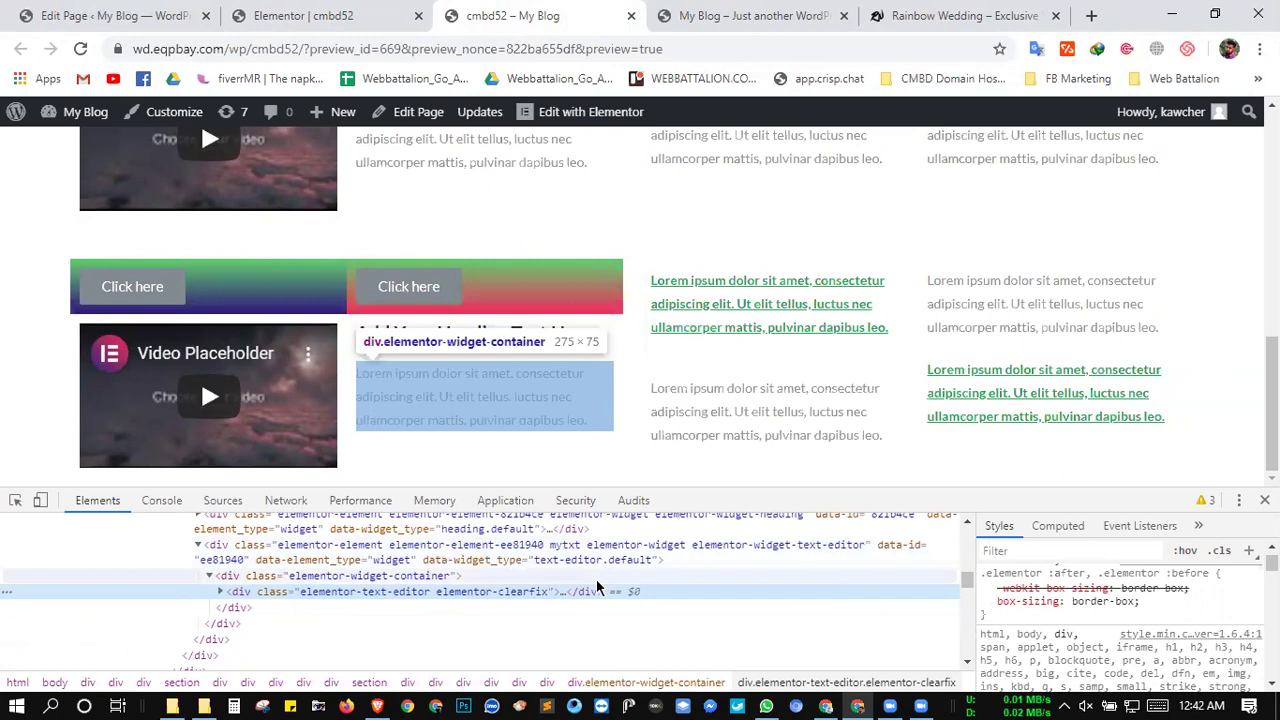
{"action": "scroll", "coordinate": [596, 585], "scroll_direction": "up", "scroll_amount": 1}
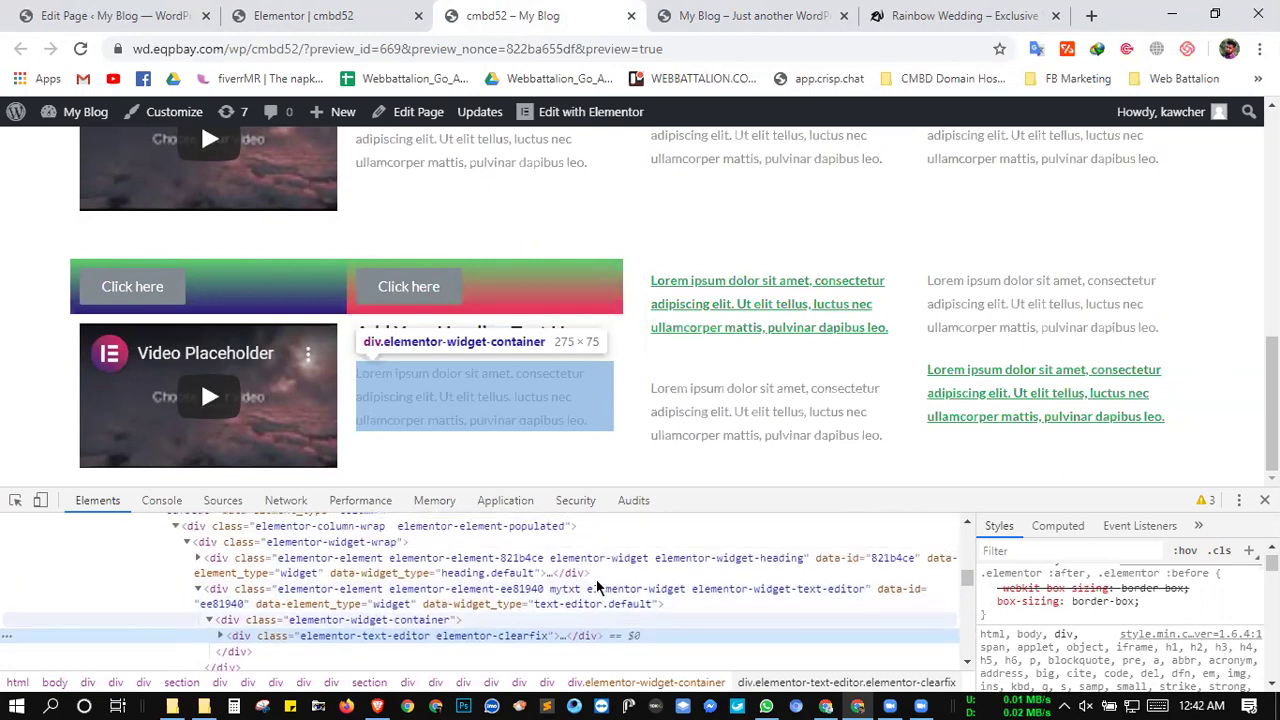
{"action": "scroll", "coordinate": [597, 583], "scroll_direction": "down", "scroll_amount": 1}
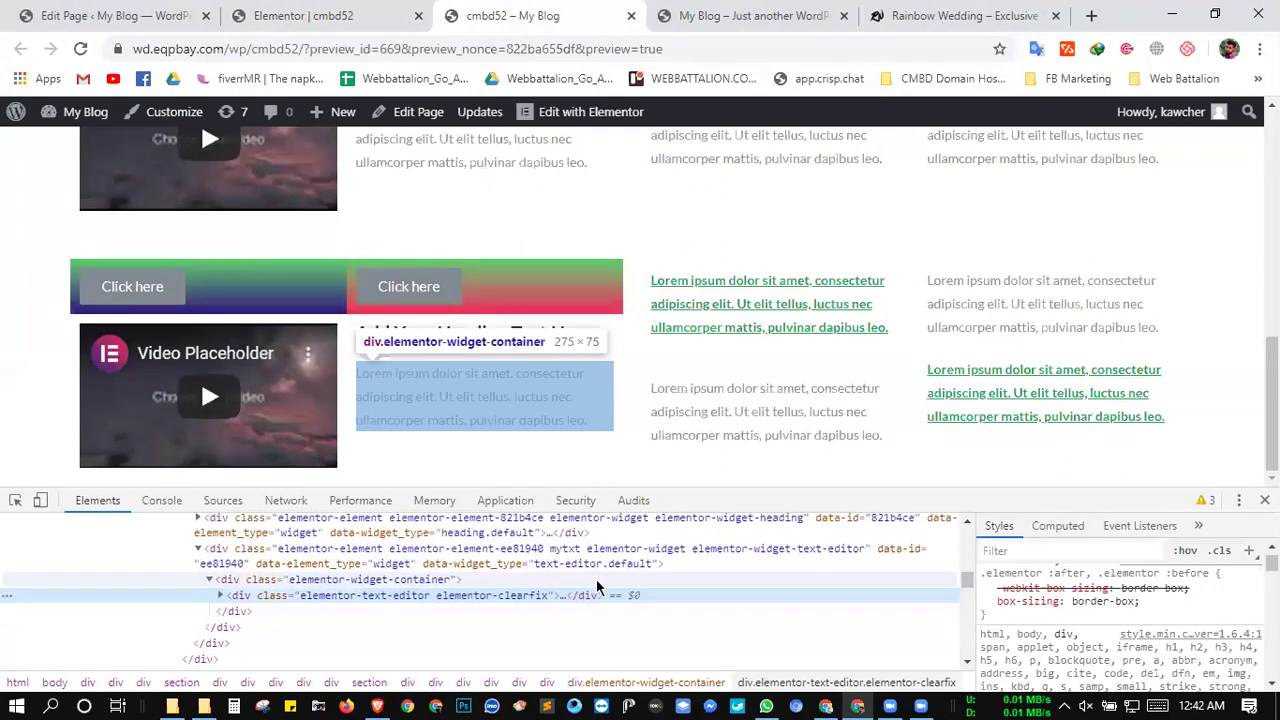
{"action": "left_click", "coordinate": [1264, 500]}
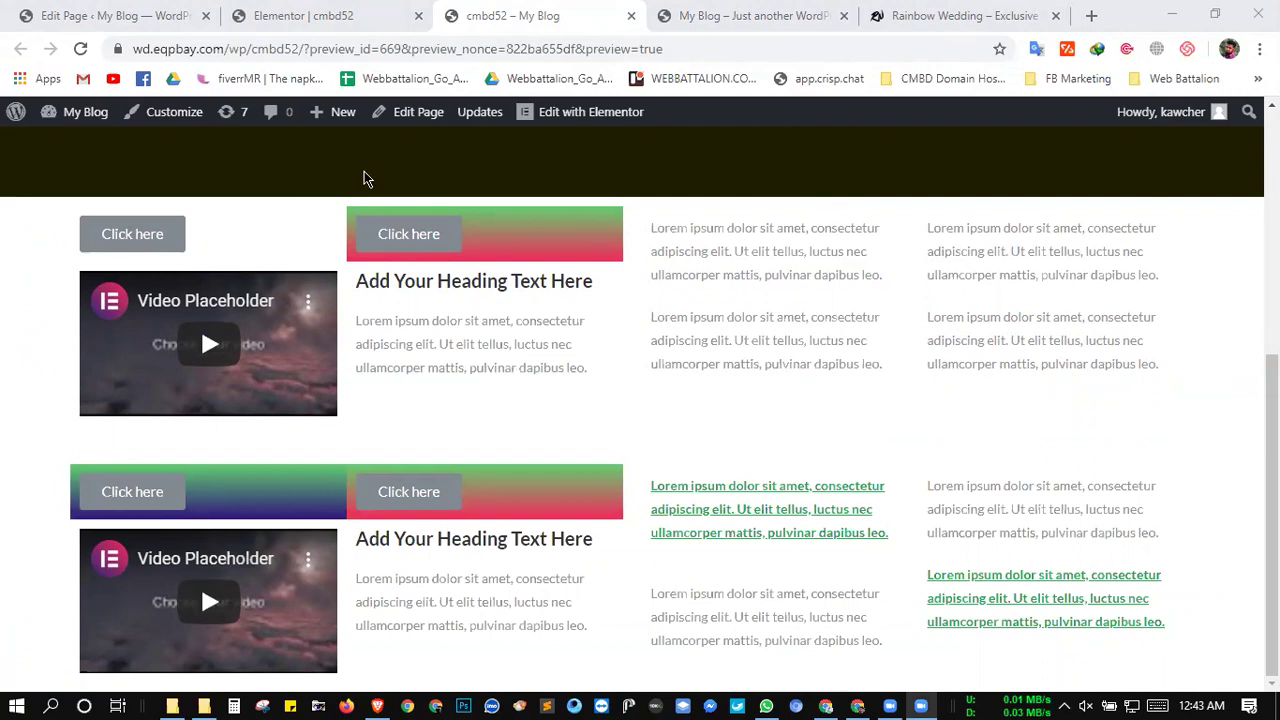
- Look over the upper sections in the Elementor editor, then return to the preview and inspect the lower heading's paragraph again
{"action": "left_click", "coordinate": [304, 14]}
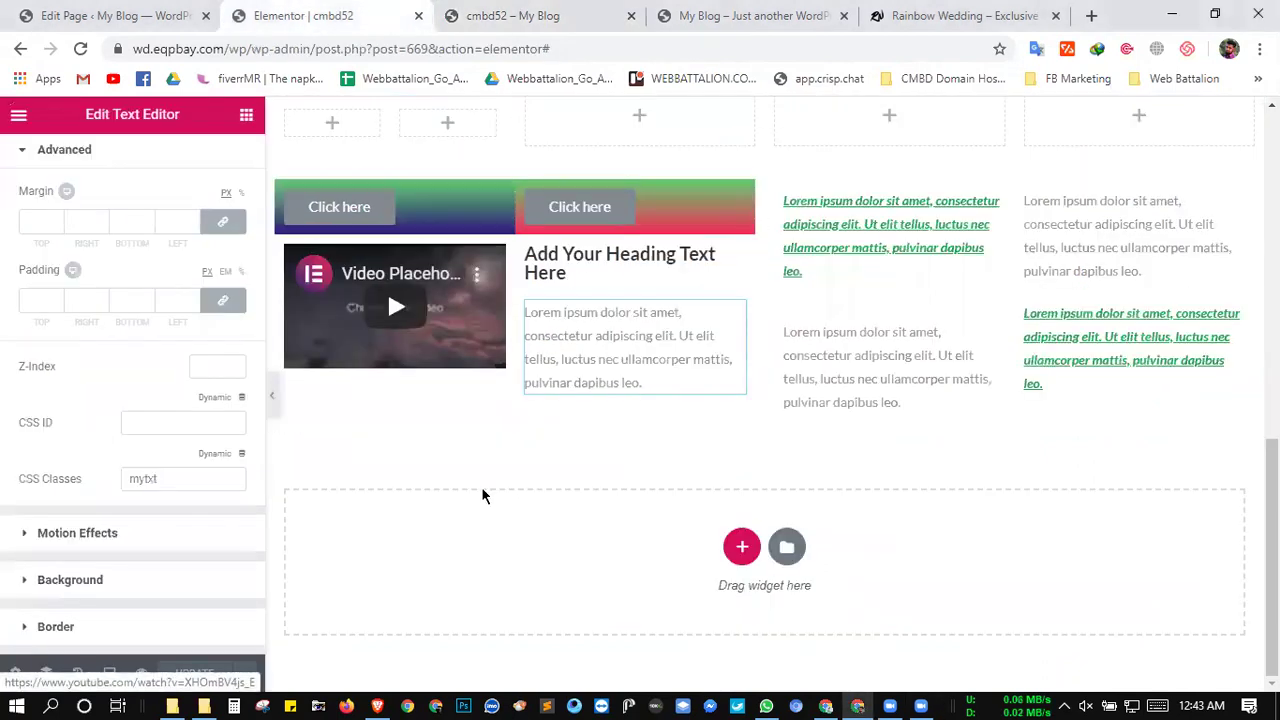
{"action": "scroll", "coordinate": [494, 470], "scroll_direction": "up", "scroll_amount": 5}
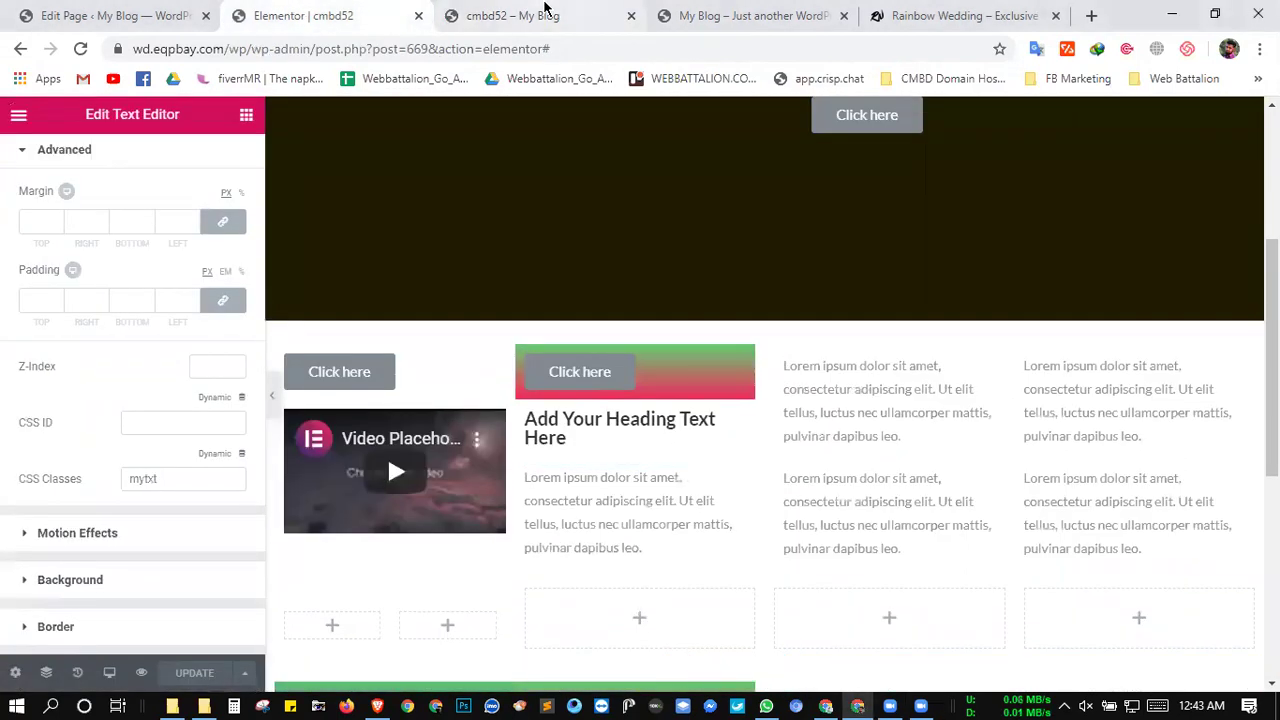
{"action": "left_click", "coordinate": [545, 15]}
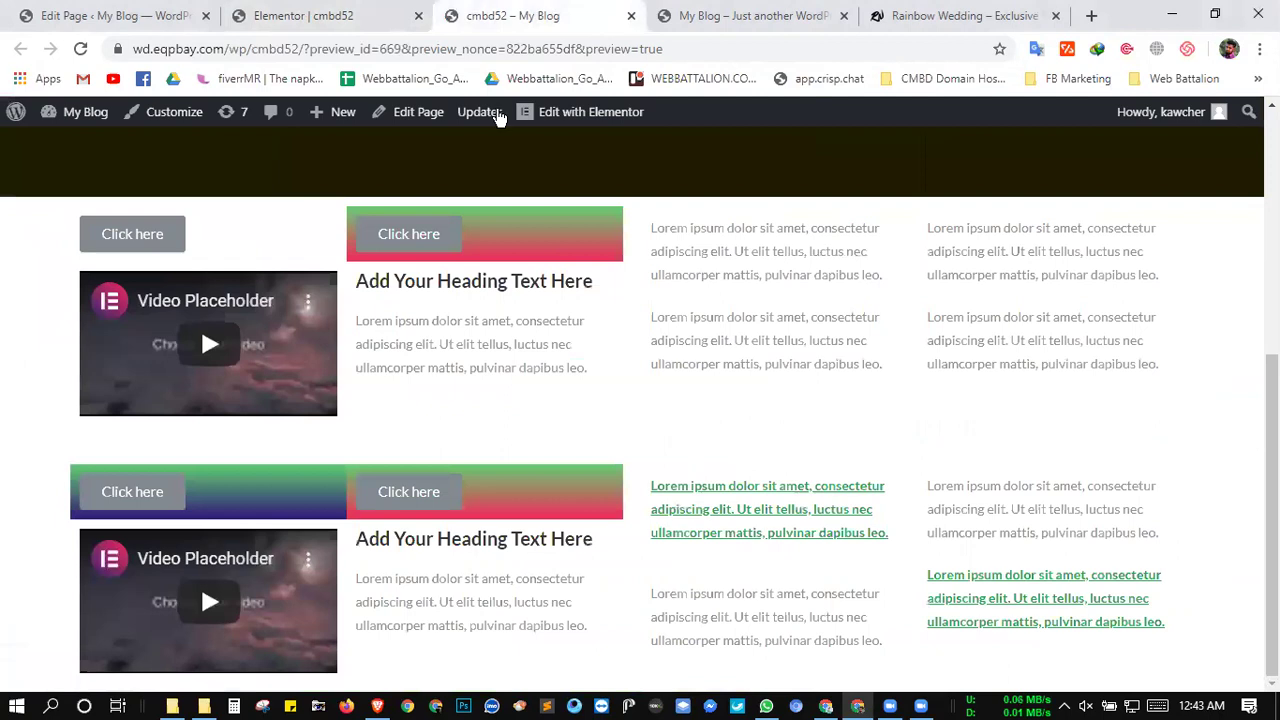
{"action": "right_click", "coordinate": [423, 598]}
{"action": "left_click", "coordinate": [431, 592]}
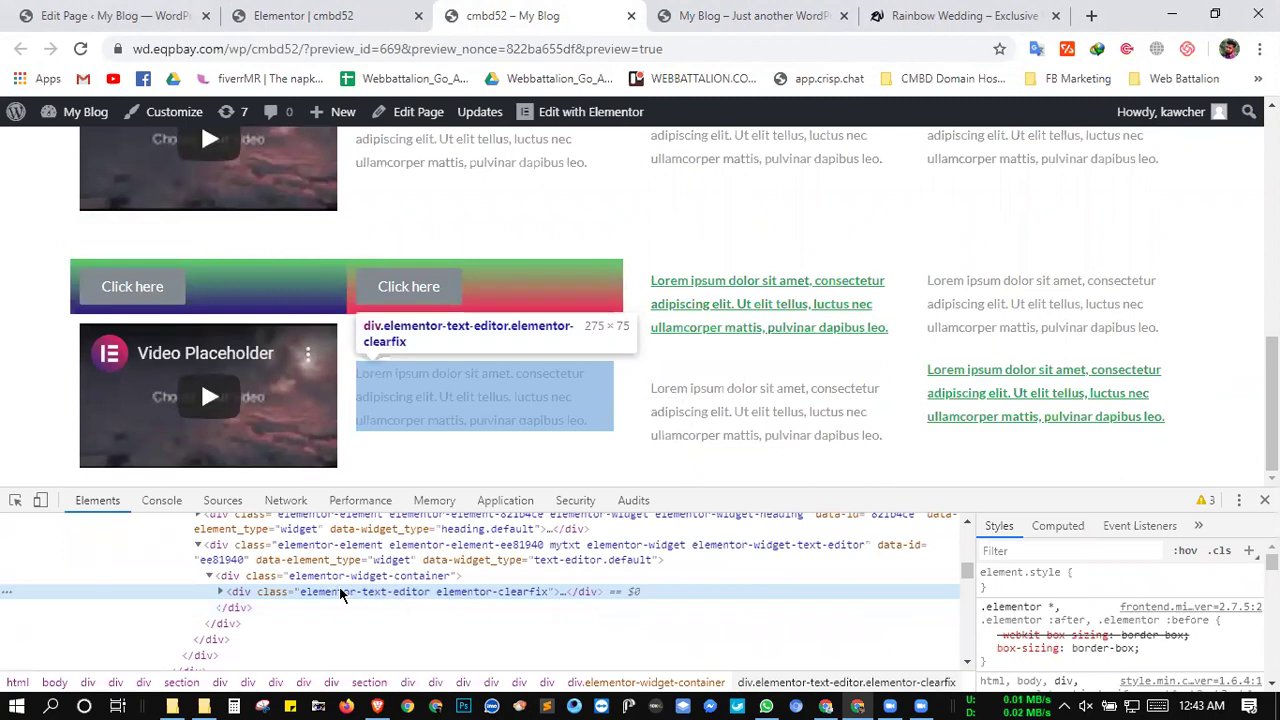
- Select the paragraph's widget element carrying the mytxt class and look through its style rules
{"action": "scroll", "coordinate": [368, 567], "scroll_direction": "up", "scroll_amount": 1}
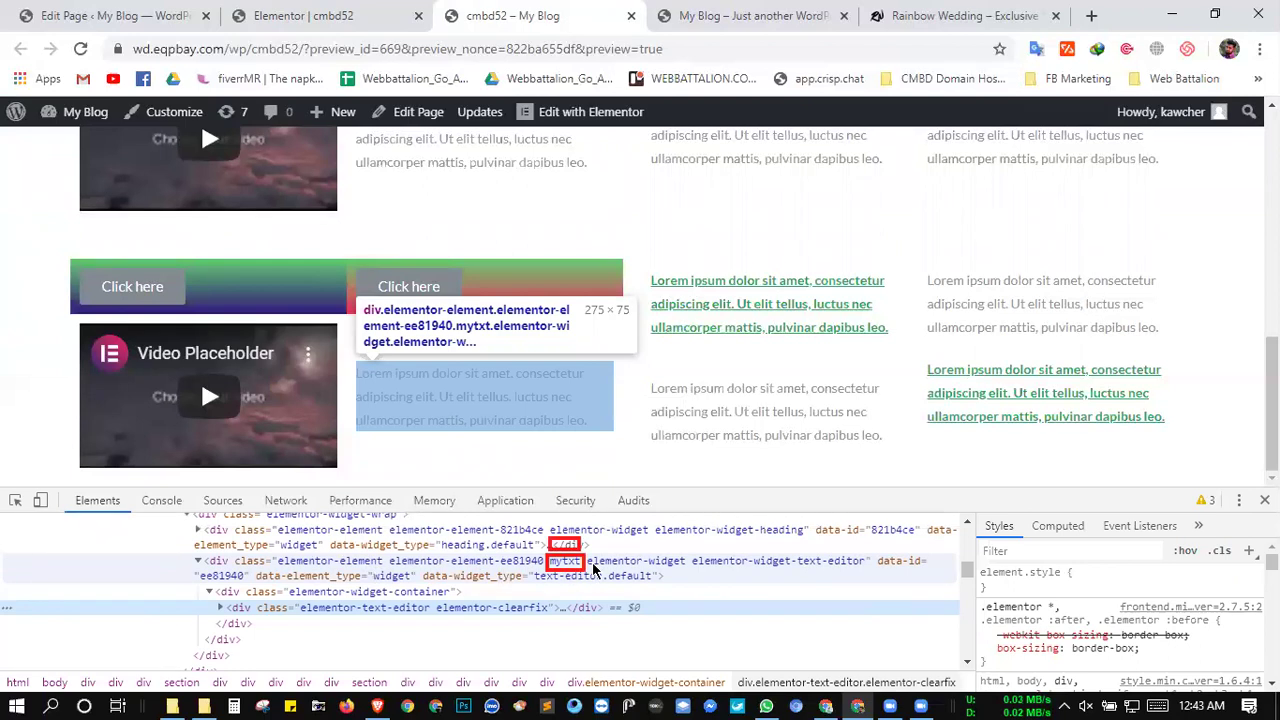
{"action": "left_click", "coordinate": [567, 565]}
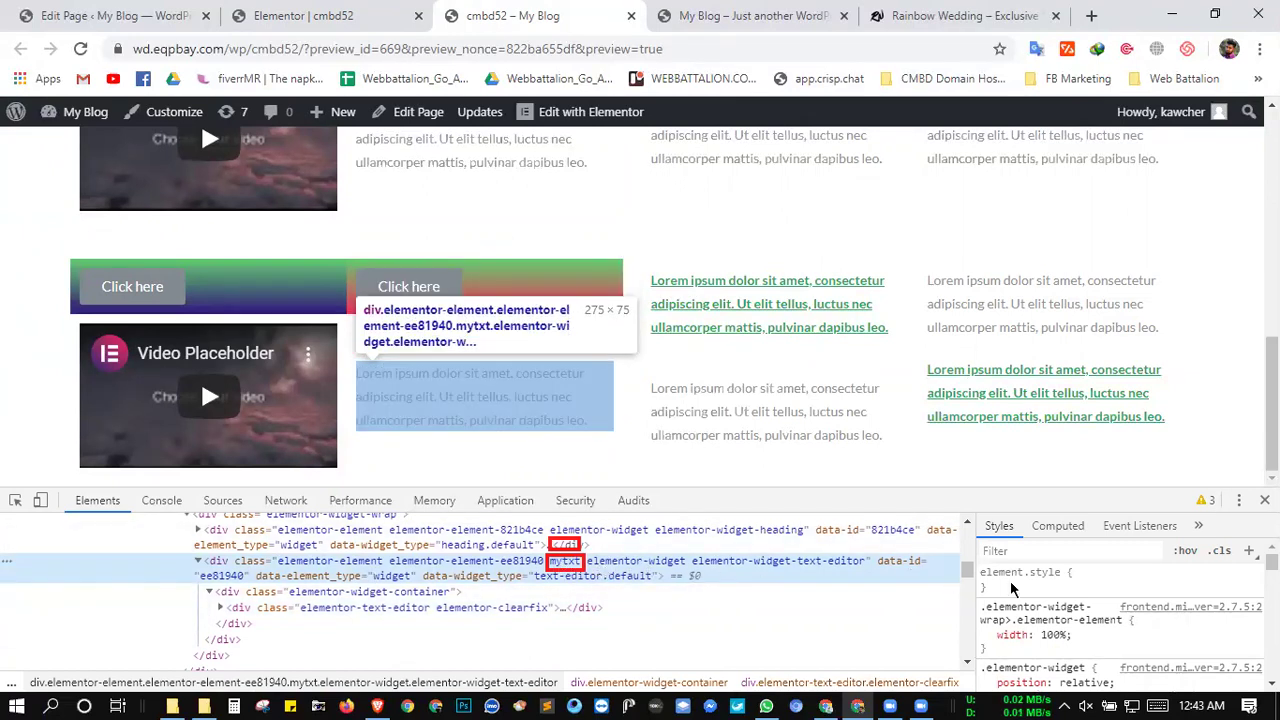
{"action": "scroll", "coordinate": [1065, 610], "scroll_direction": "down", "scroll_amount": 5}
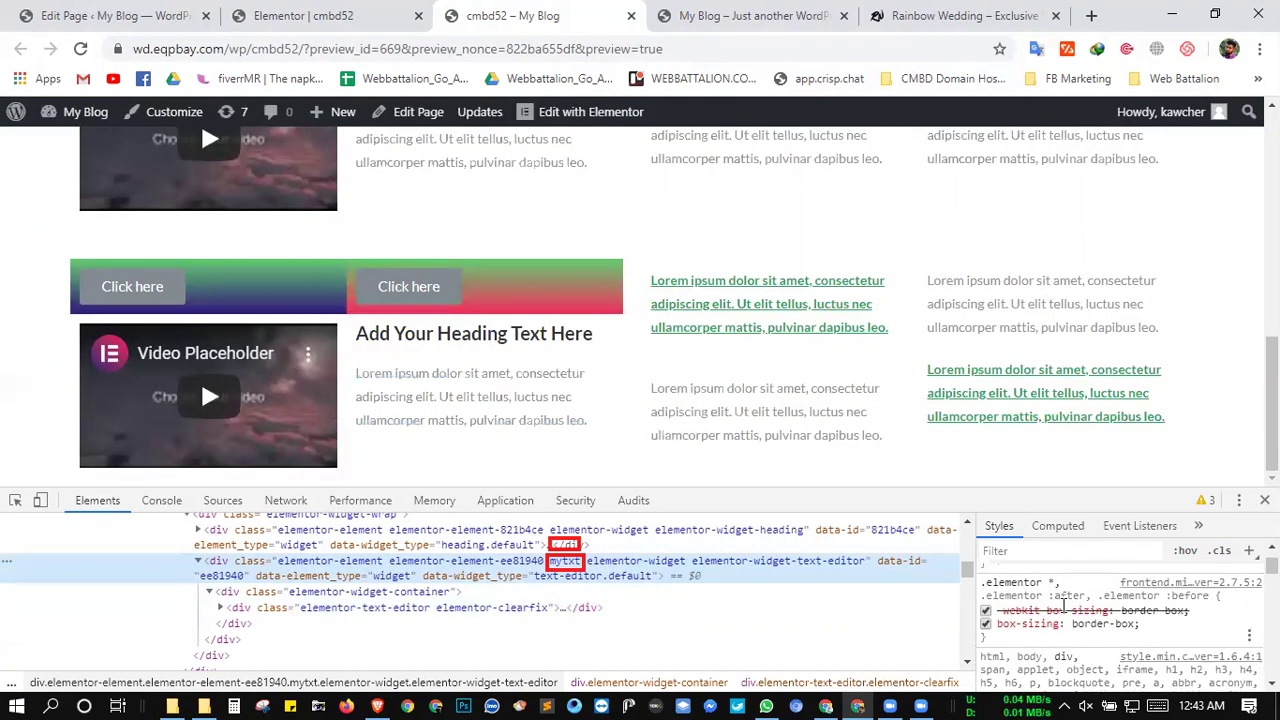